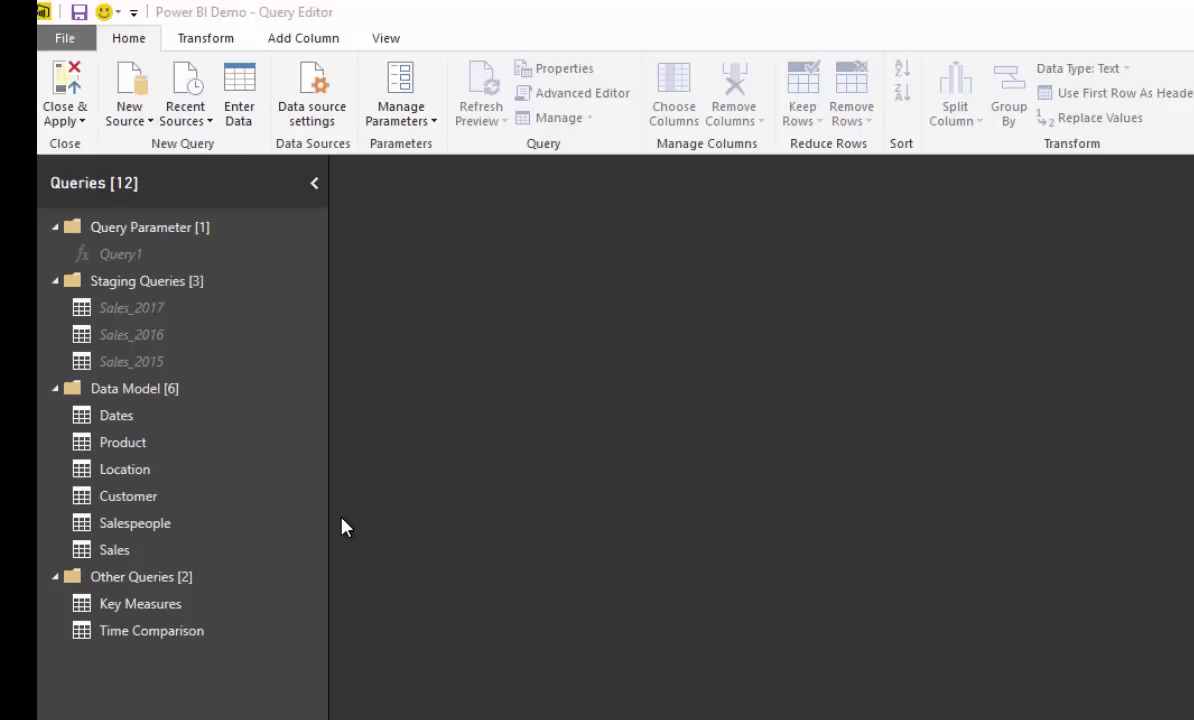
- Open the Location query and look through its rows
left_click(192, 480)
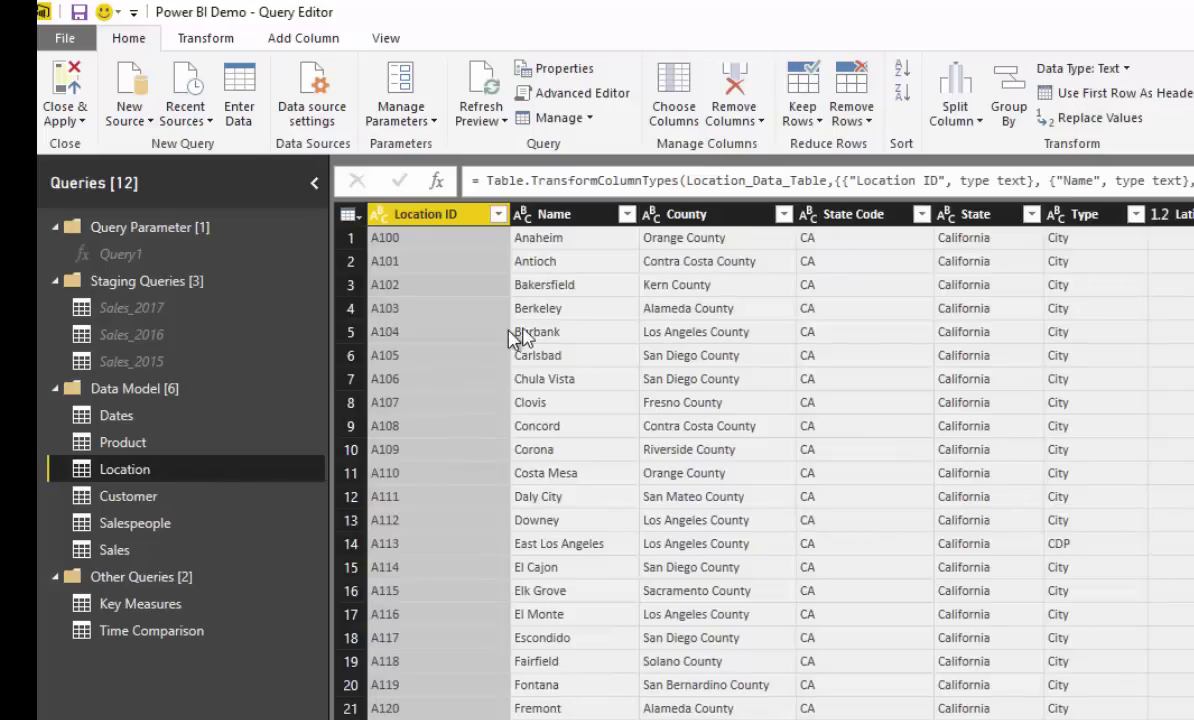
scroll(752, 313, "down", 12)
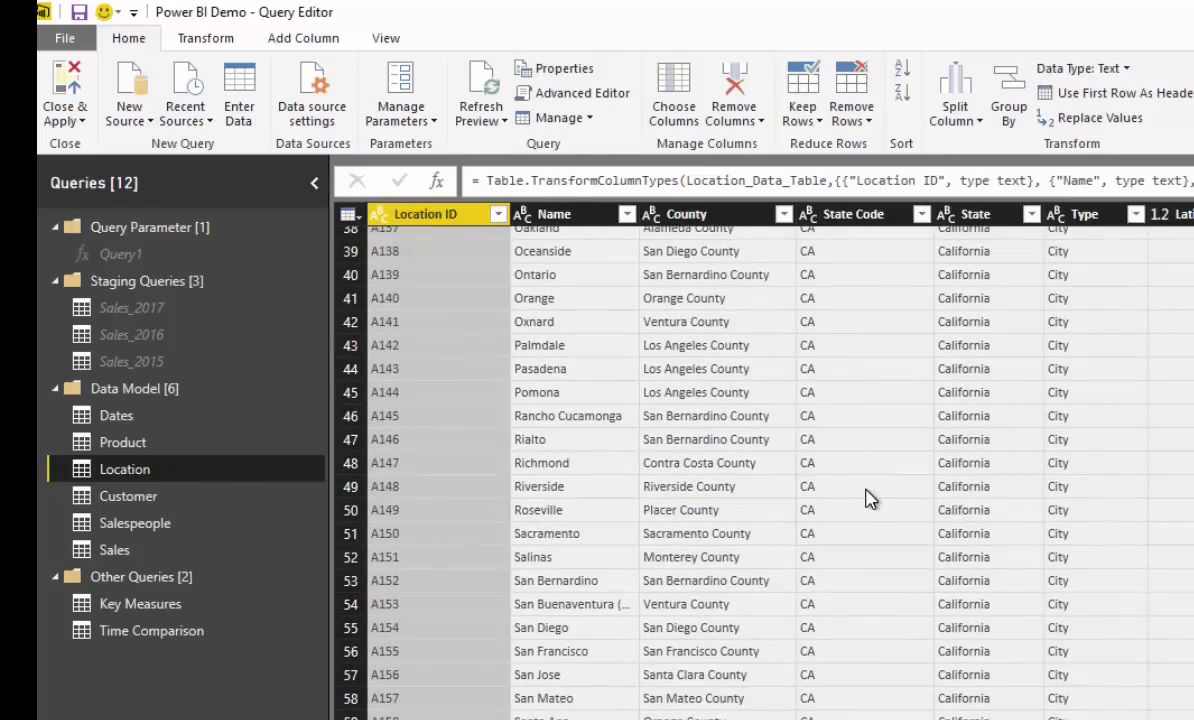
scroll(866, 499, "up", 12)
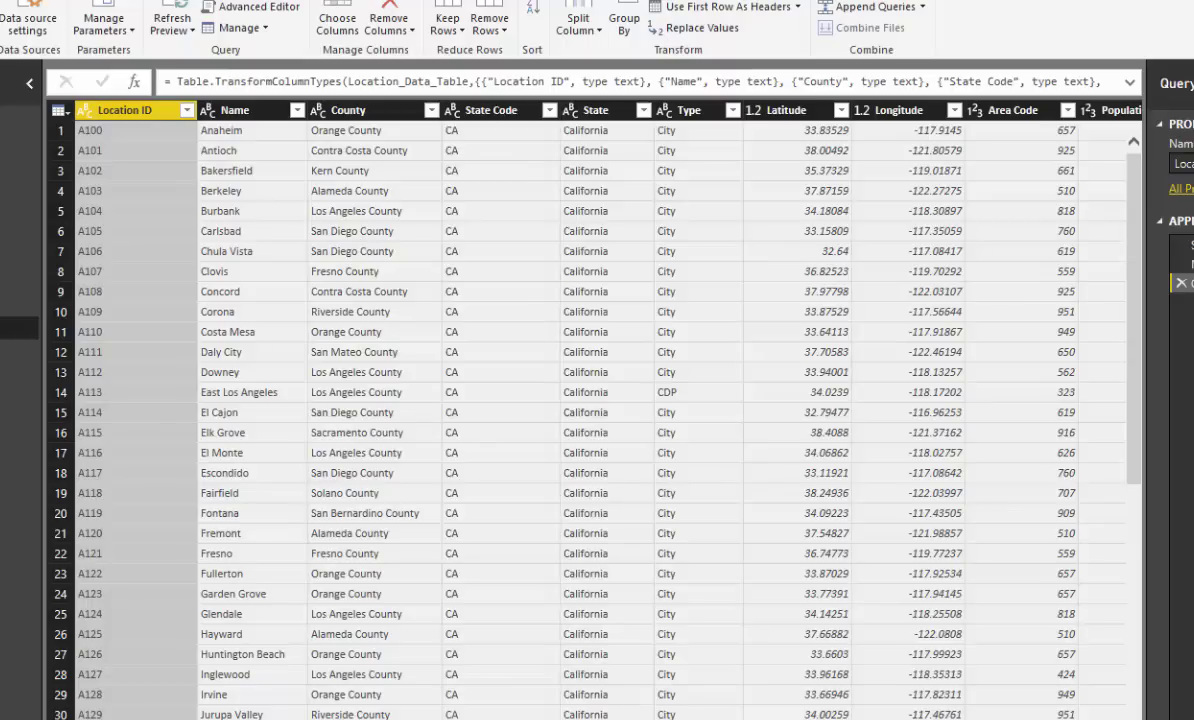
- Remove the Area Code, Population, Households, Median Income, Land Area, Water Area and Time Zone columns from the Location query
scroll(595, 420, "right", 6)
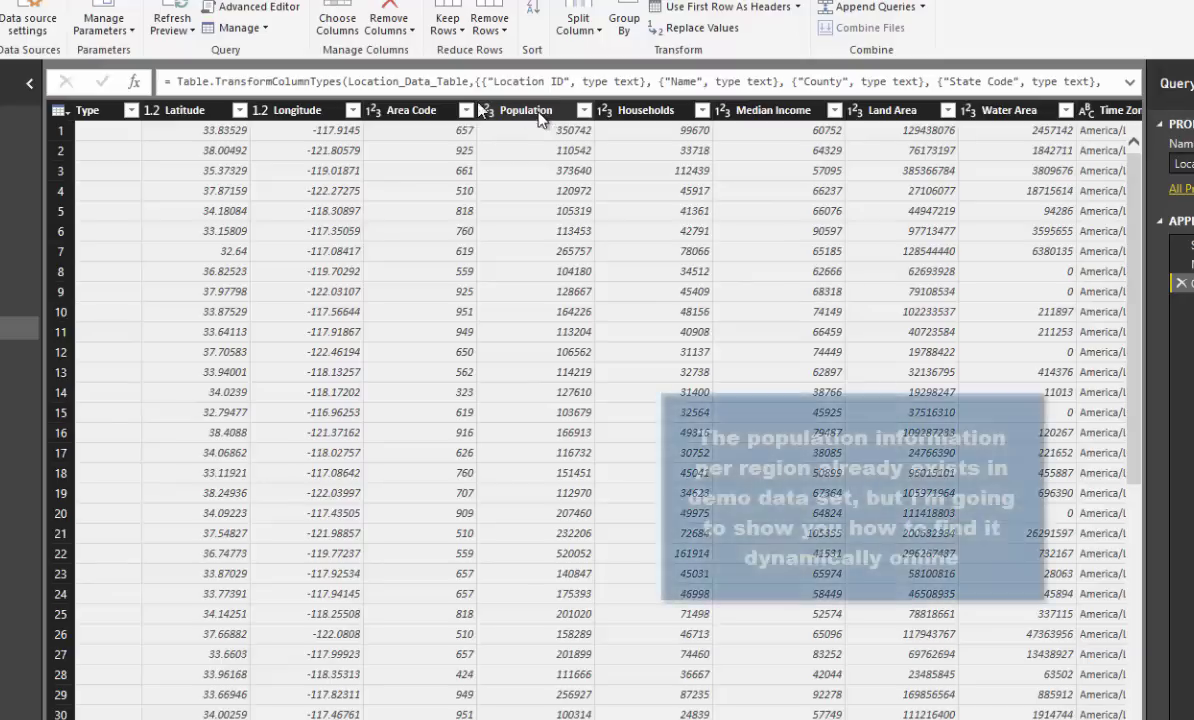
left_click(410, 110)
scroll(600, 400, "right", 1)
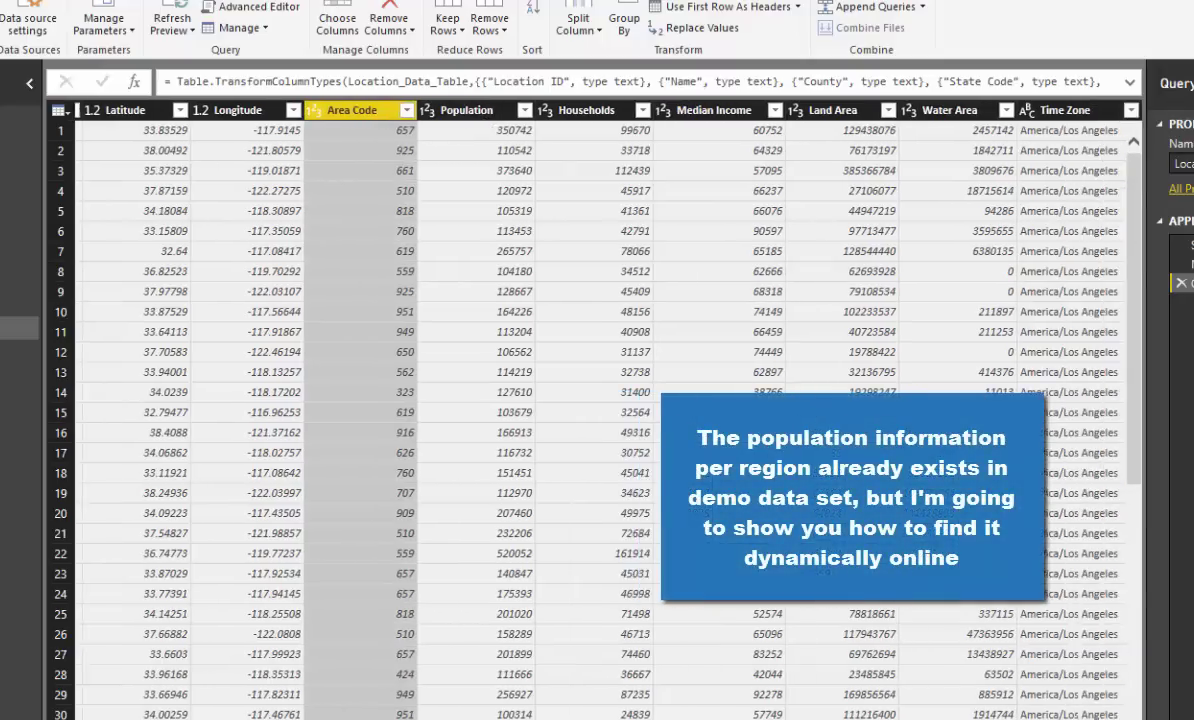
left_click(1040, 110, "ctrl")
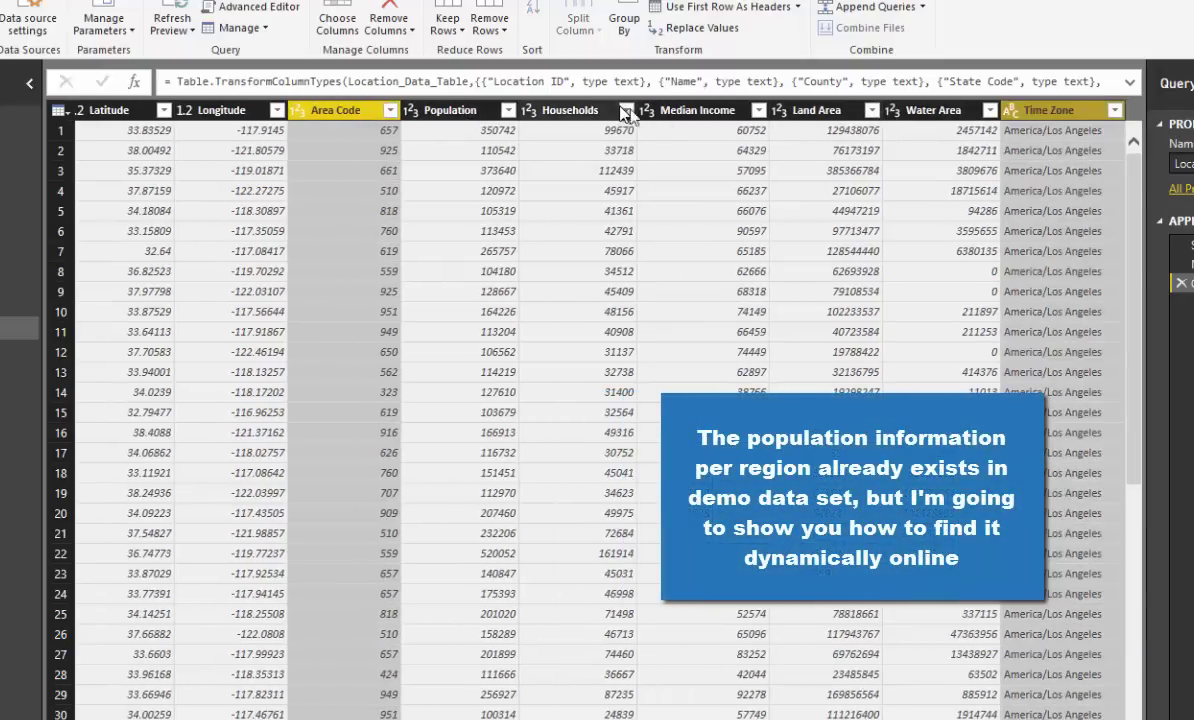
left_click(301, 106)
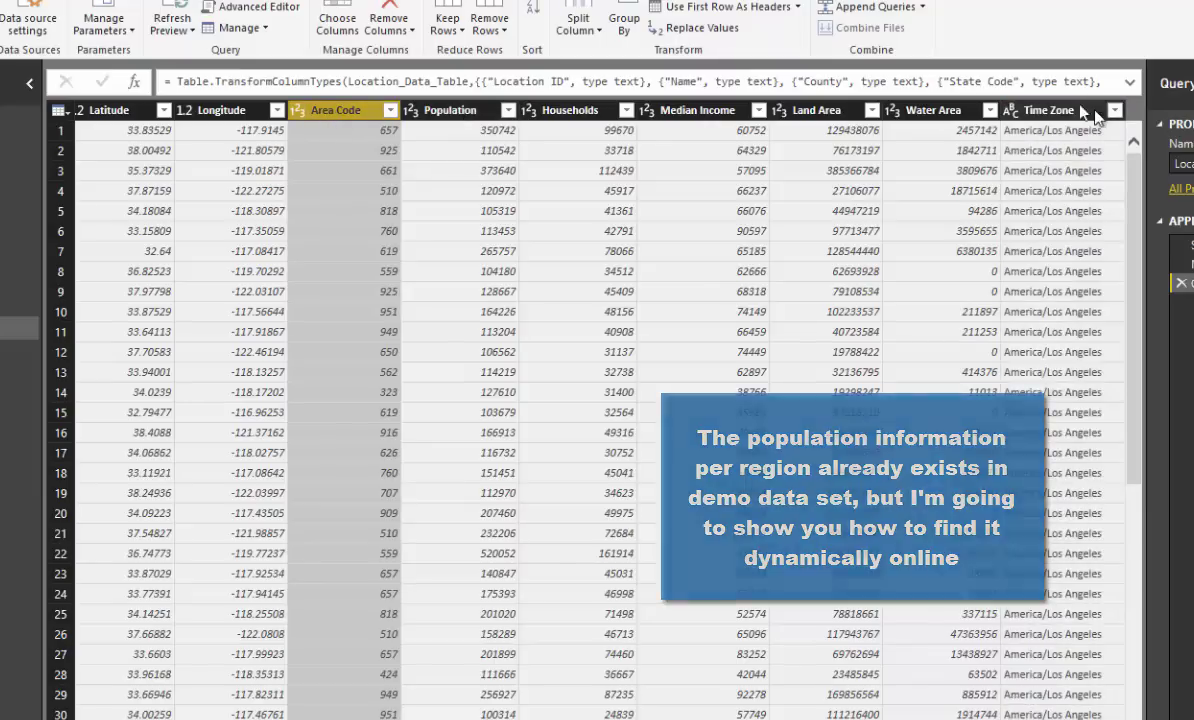
left_click(935, 112, "shift")
left_click(1065, 112, "shift")
right_click(1070, 118)
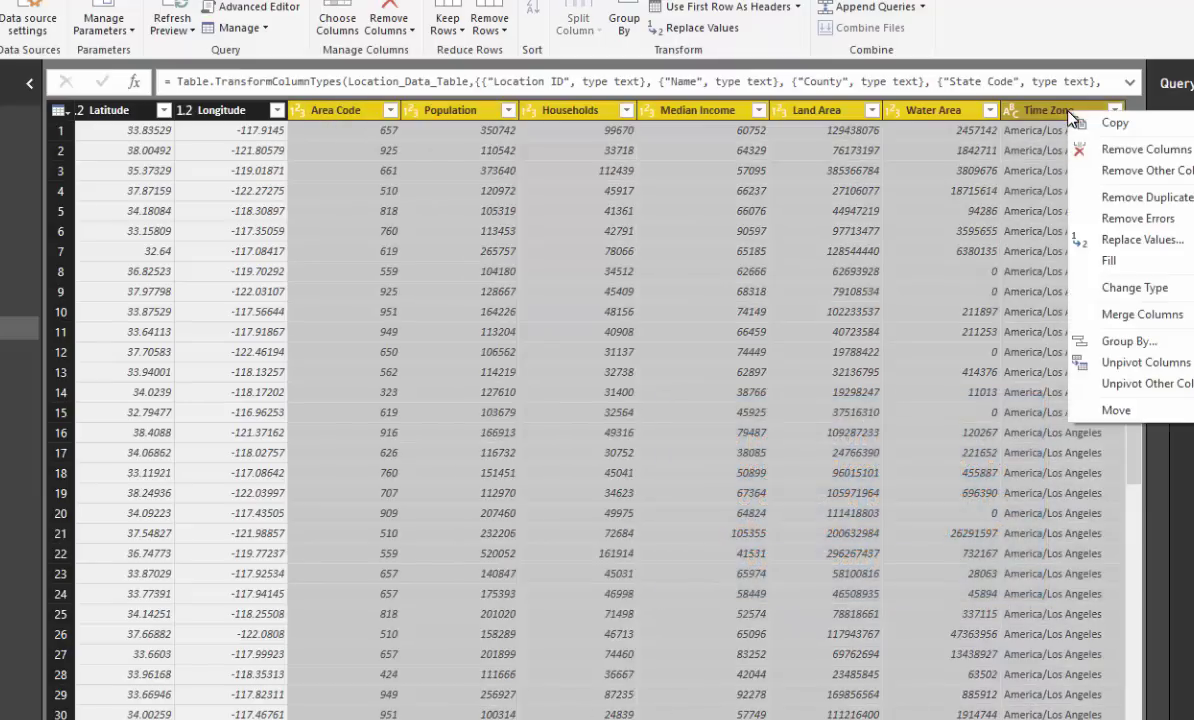
left_click(1100, 150)
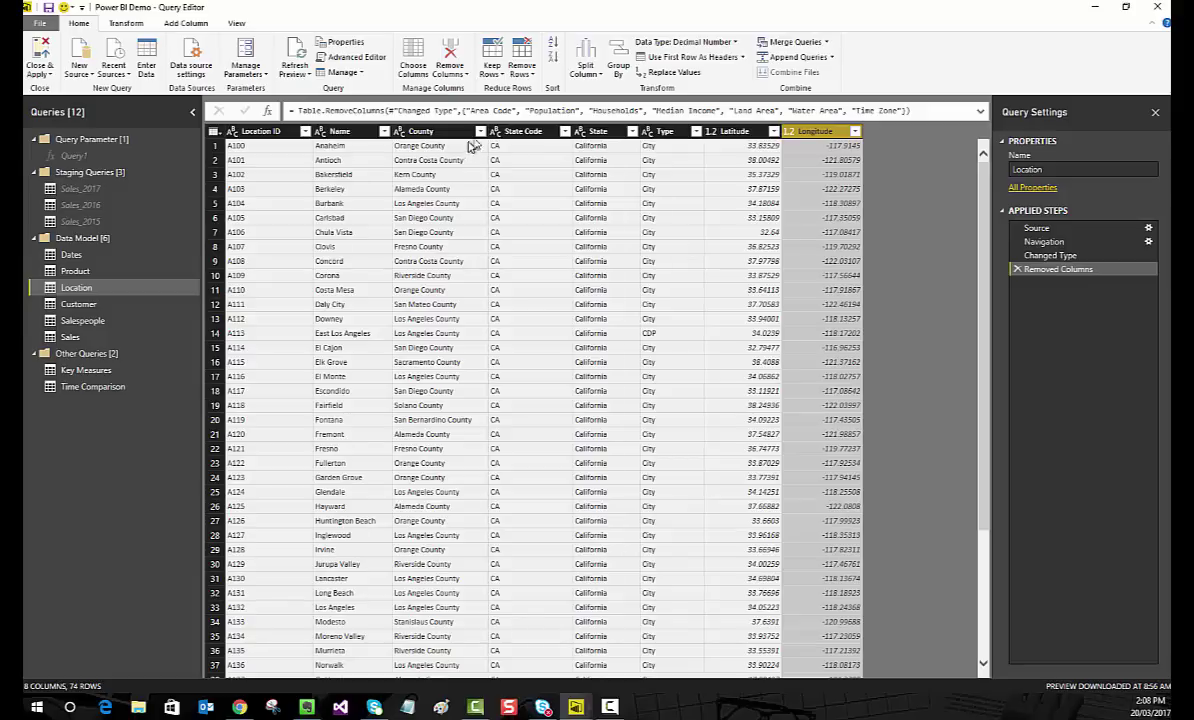
- Switch to Chrome, review the California Counties by Population table and copy the page's URL
key("alt+Tab")
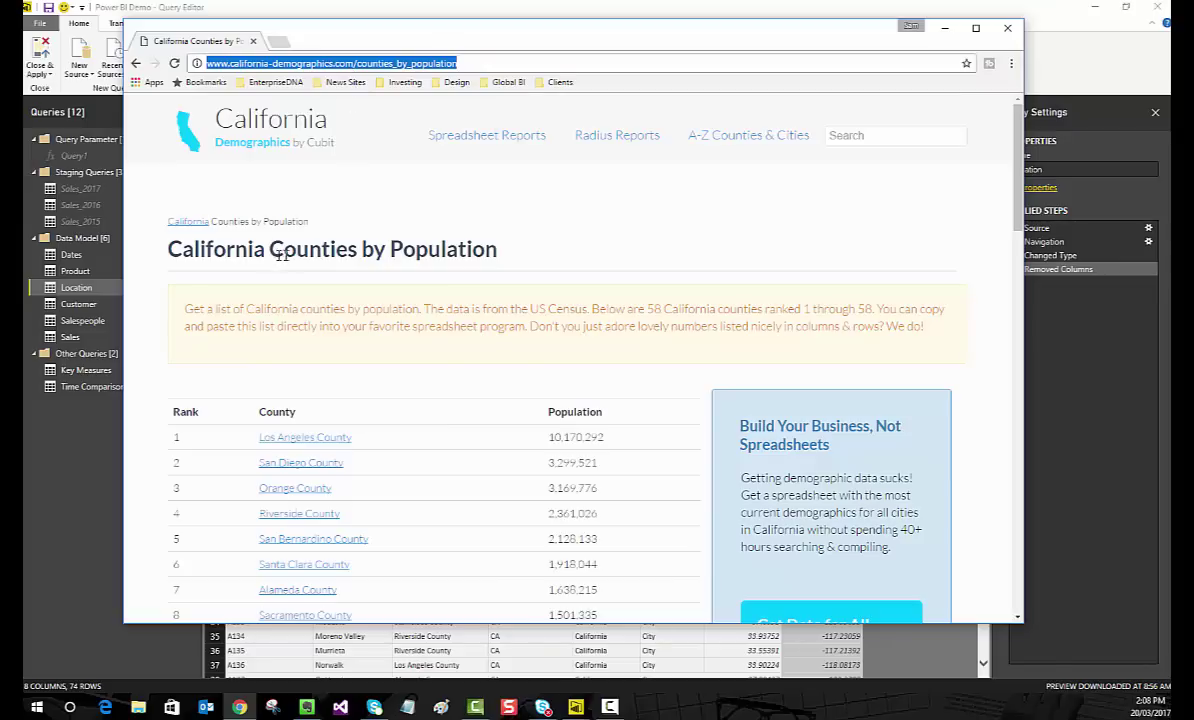
scroll(258, 287, "down", 1)
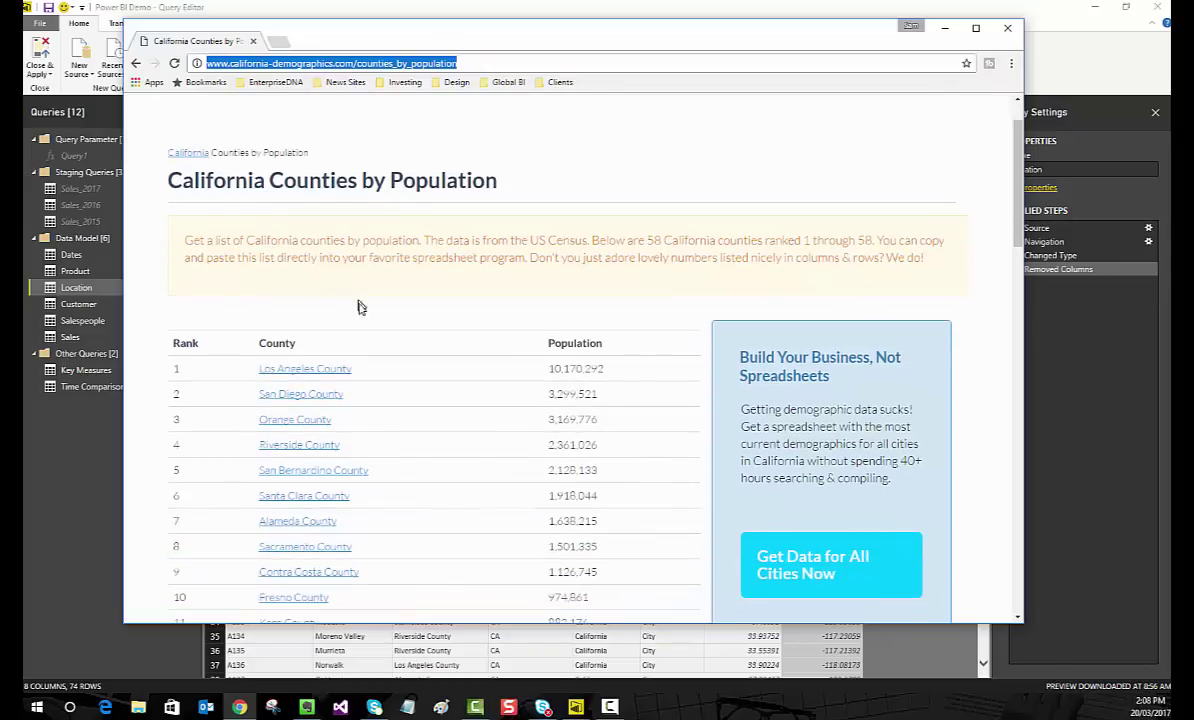
scroll(360, 306, "down", 5)
left_click_drag(468, 59, 187, 25)
key("ctrl+c")
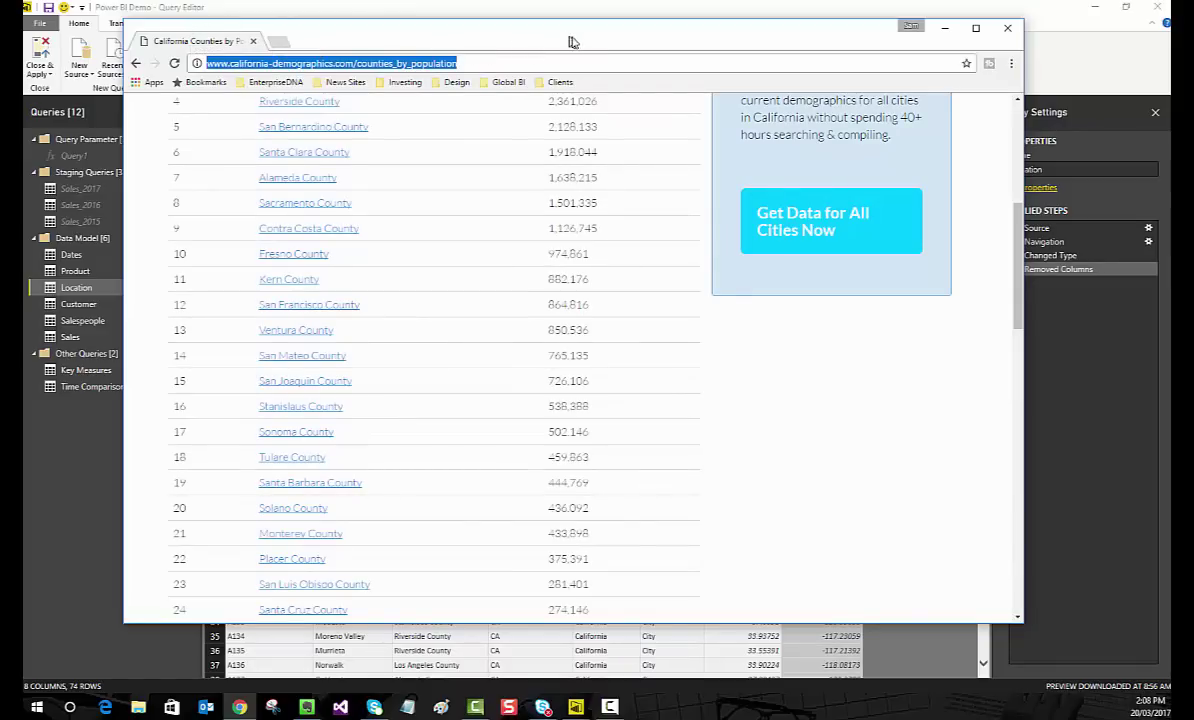
key("alt+Tab")
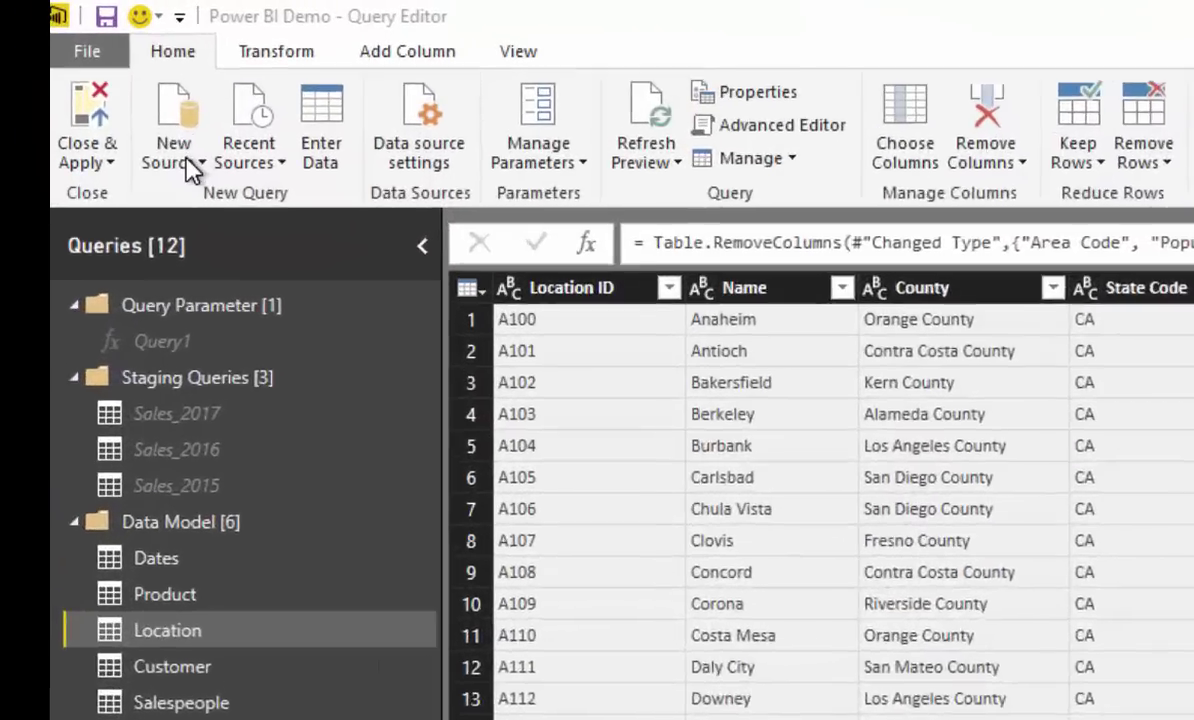
left_click(79, 70)
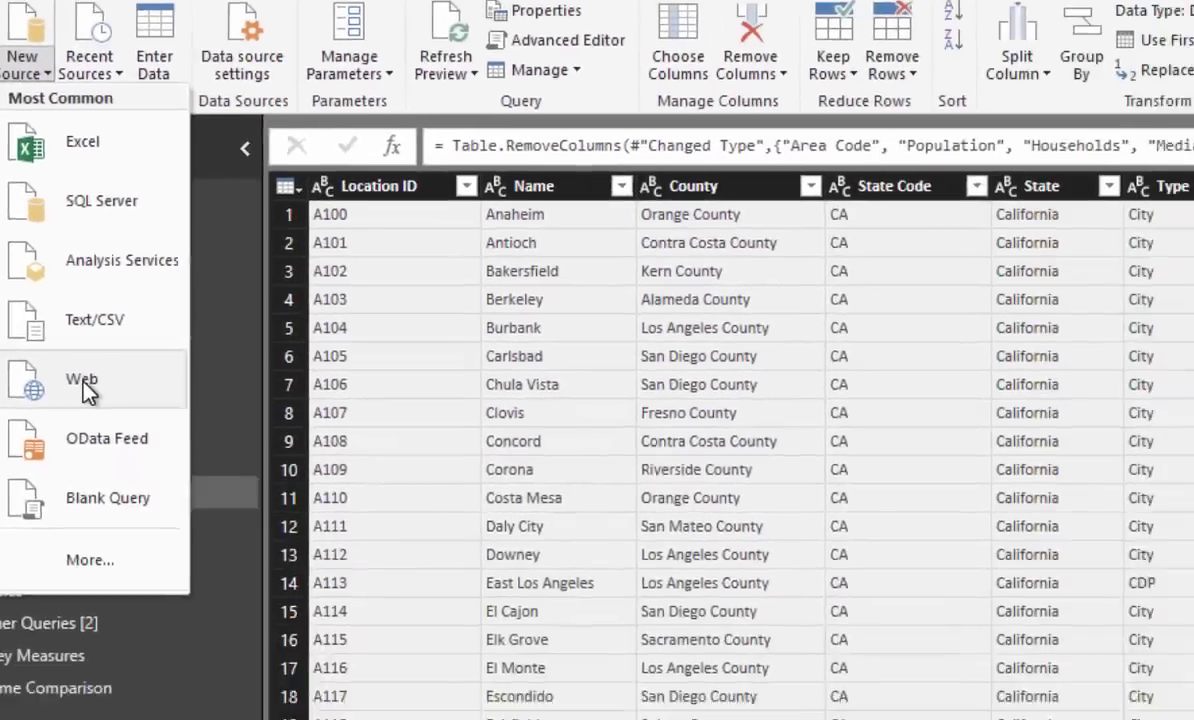
left_click(296, 620)
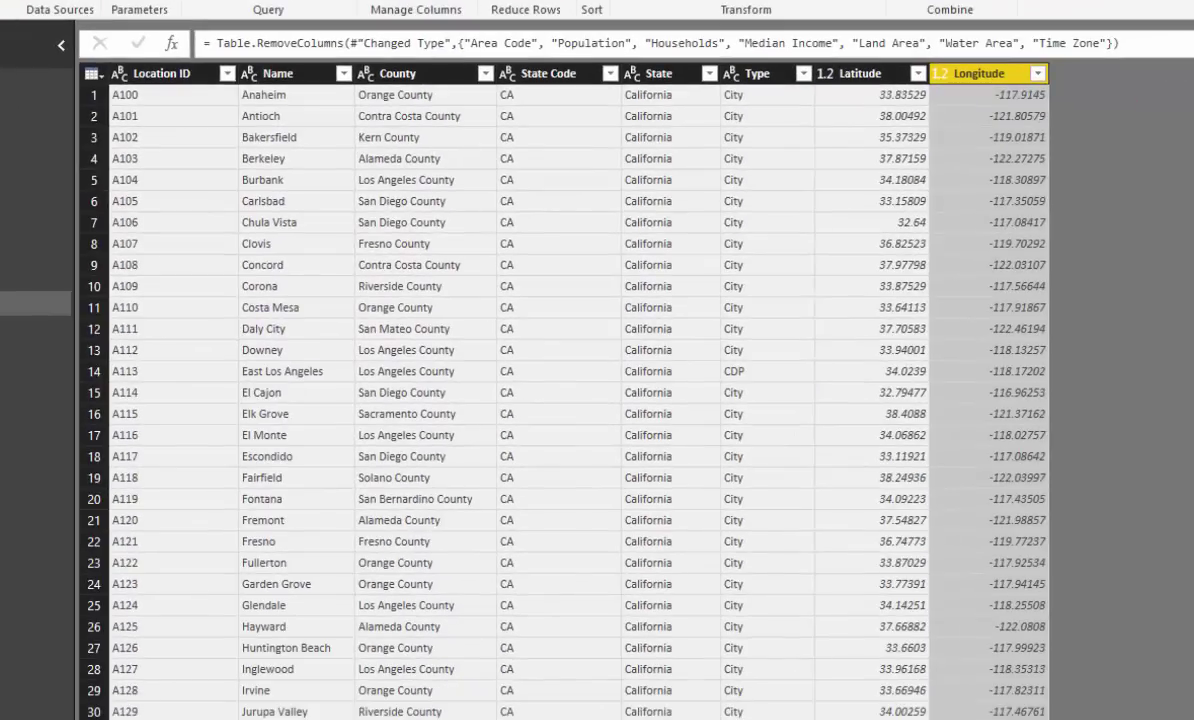
key("ctrl+v")
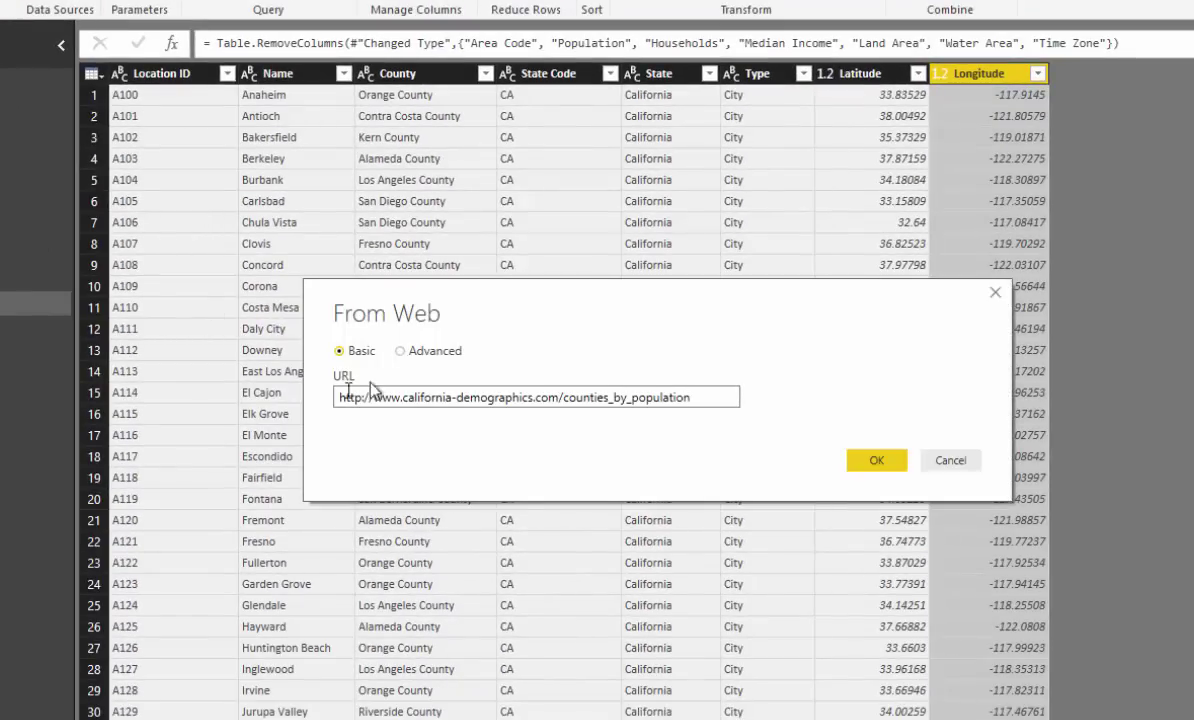
left_click(877, 462)
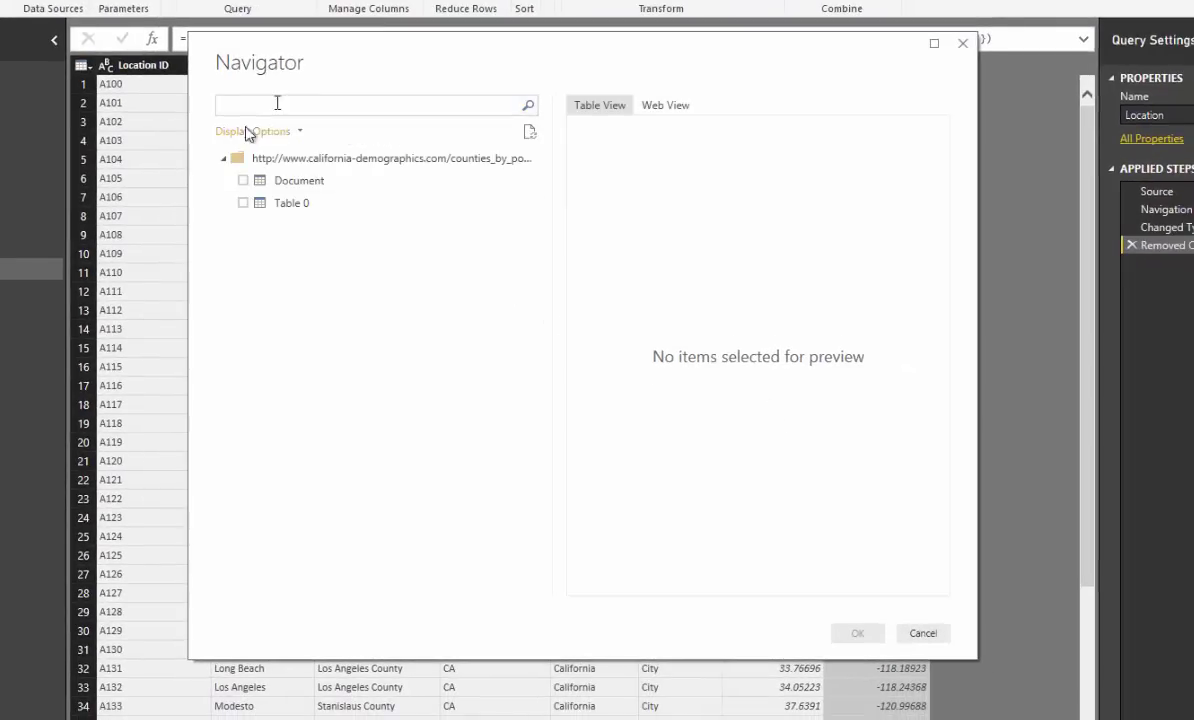
- Preview Table 0 from the web source, compare it with the web page and load it as a query
left_click(242, 203)
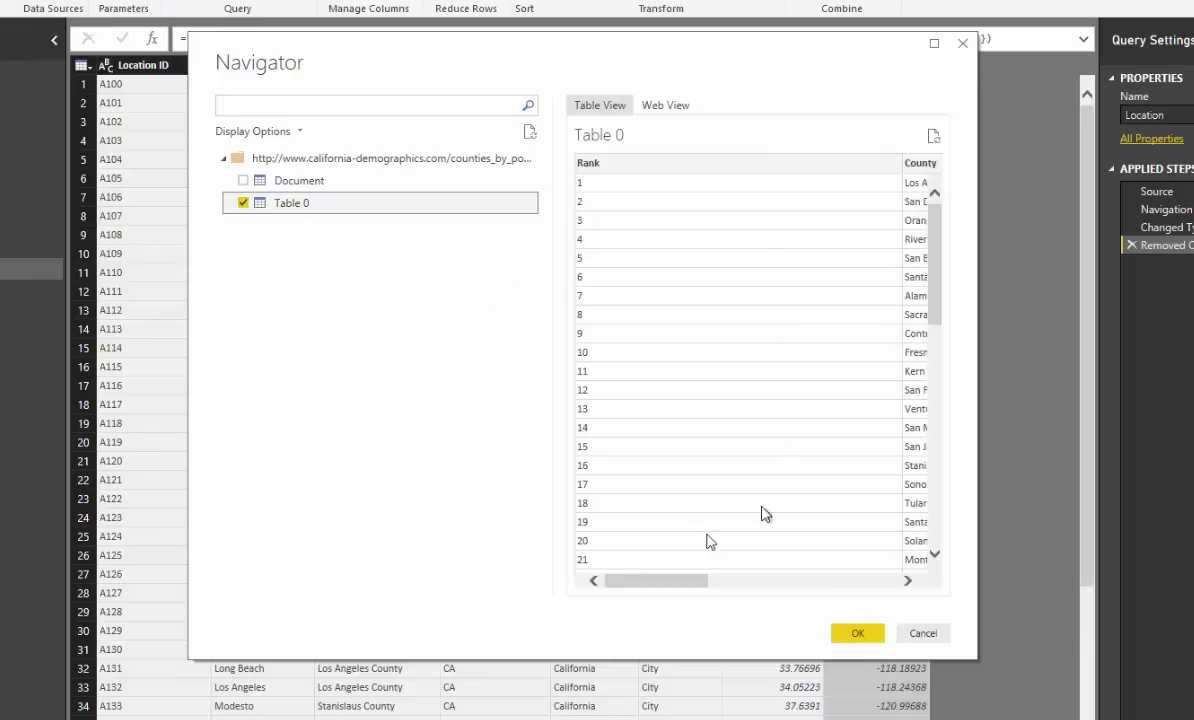
mouse_move(659, 582)
left_mouse_down()
mouse_move(823, 579)
mouse_move(643, 571)
left_mouse_up()
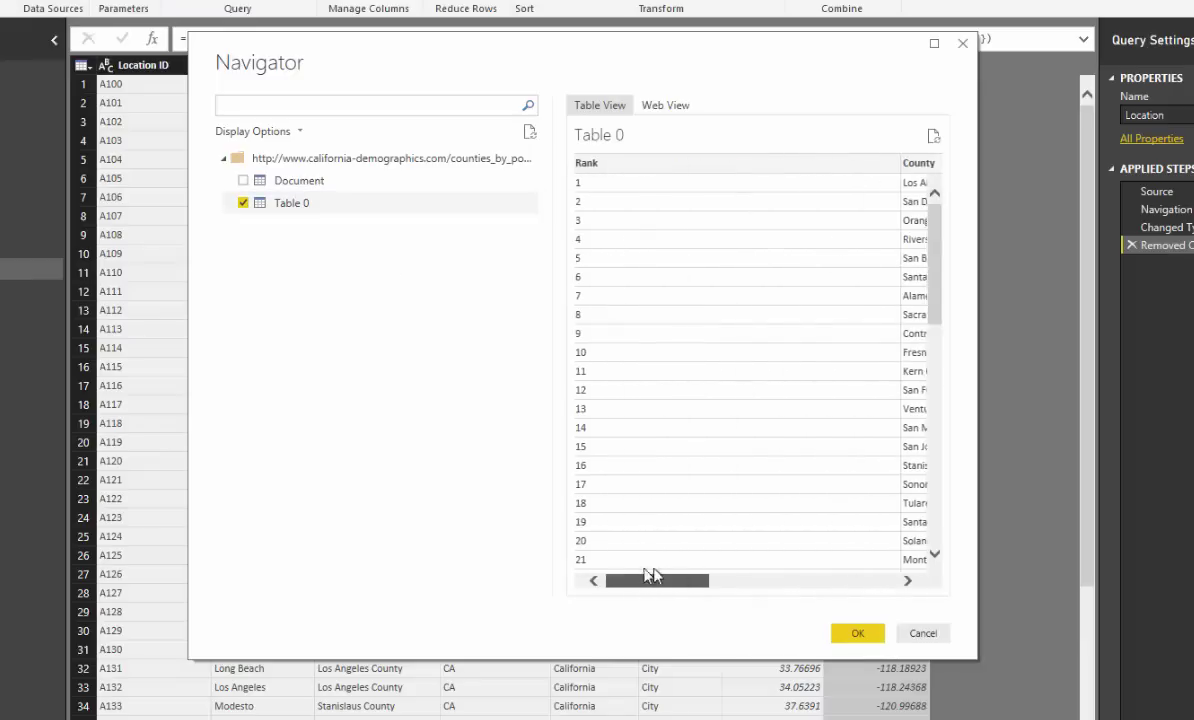
key("alt+Tab")
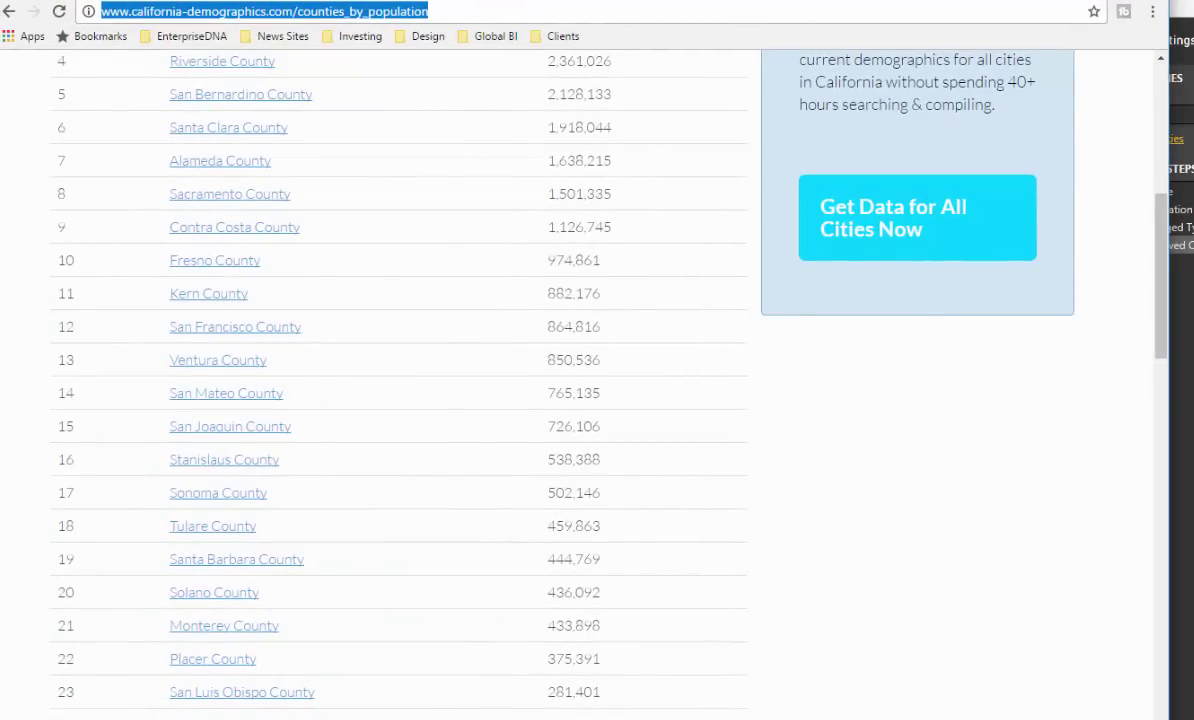
key("alt+Tab")
left_click(833, 630)
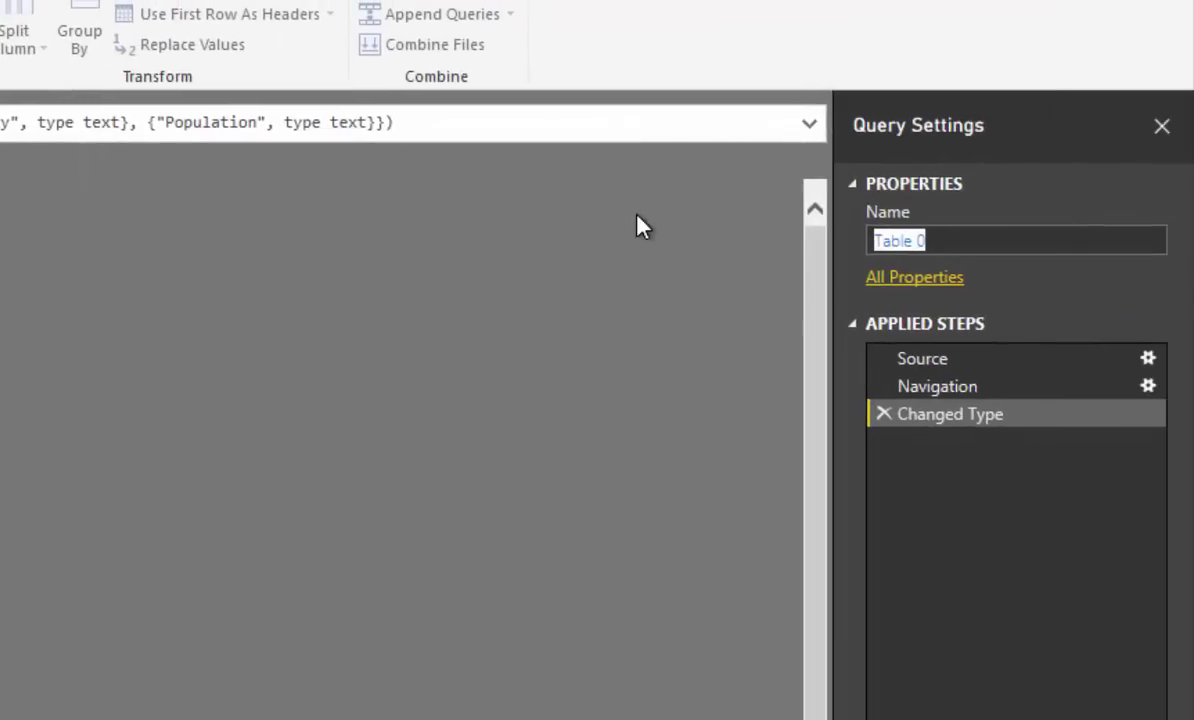
- Rename the imported table query as California Data
type("Cal")
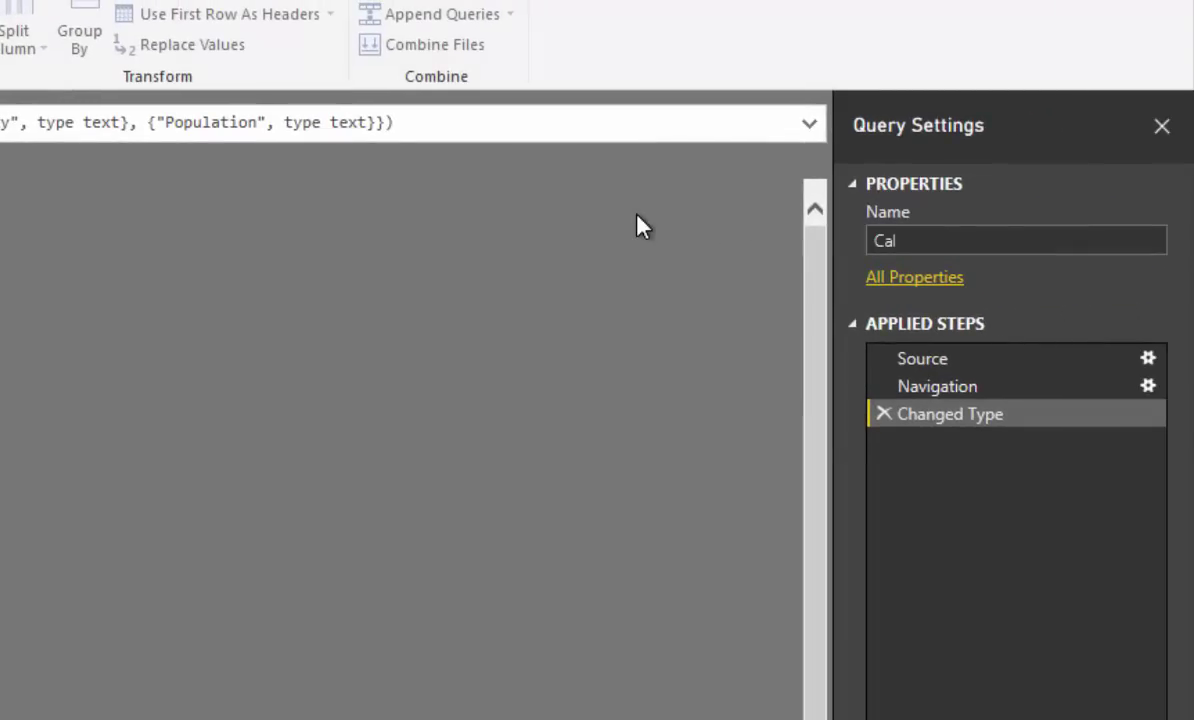
type("iforna")
key("BackSpace")
type("ia P")
key("BackSpace")
type("Data")
key("Return")
- Remove the Rank column from the California Data query
scroll(310, 250, "down", 8)
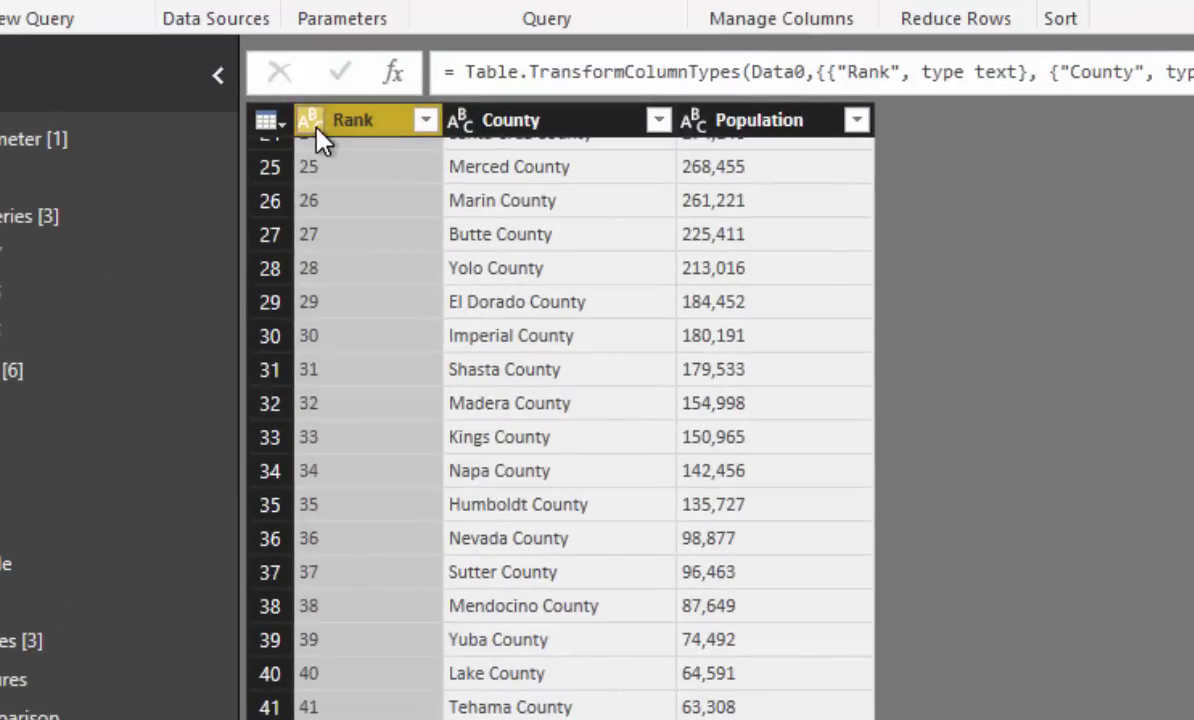
right_click(316, 127)
left_click(365, 123)
right_click(365, 123)
left_click(470, 190)
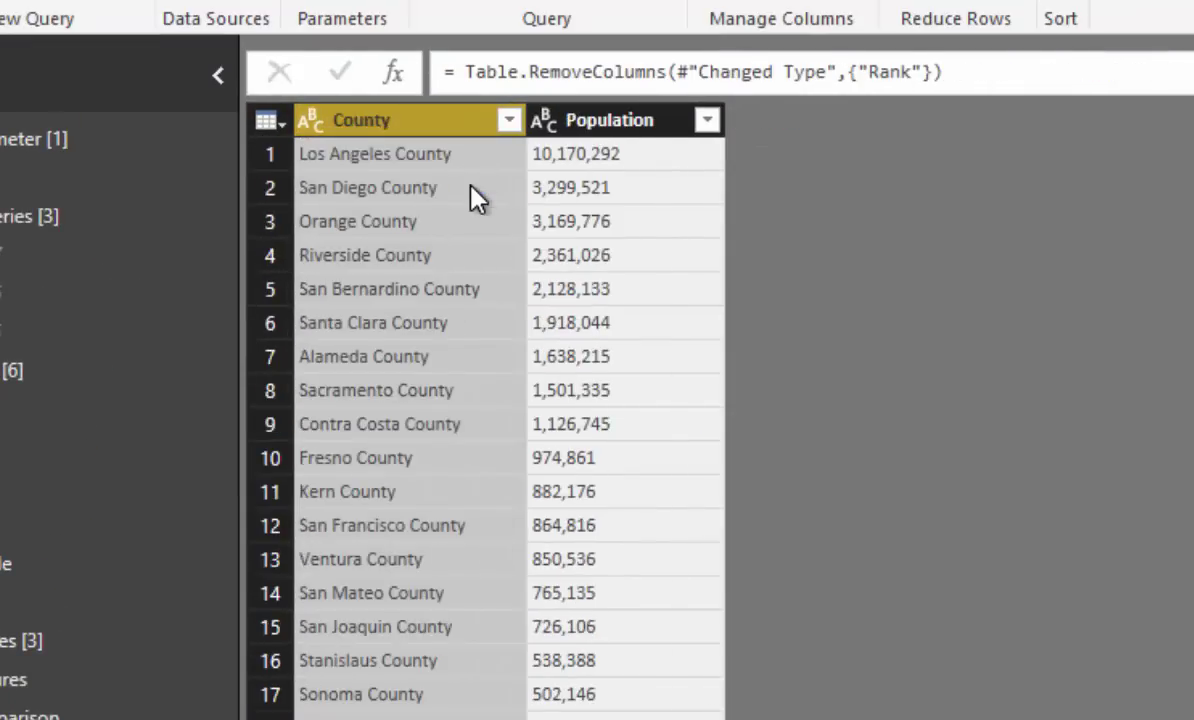
- Filter the United States Census Bureau / American FactFinder entry out of the County column and check the remaining rows
left_click(509, 121)
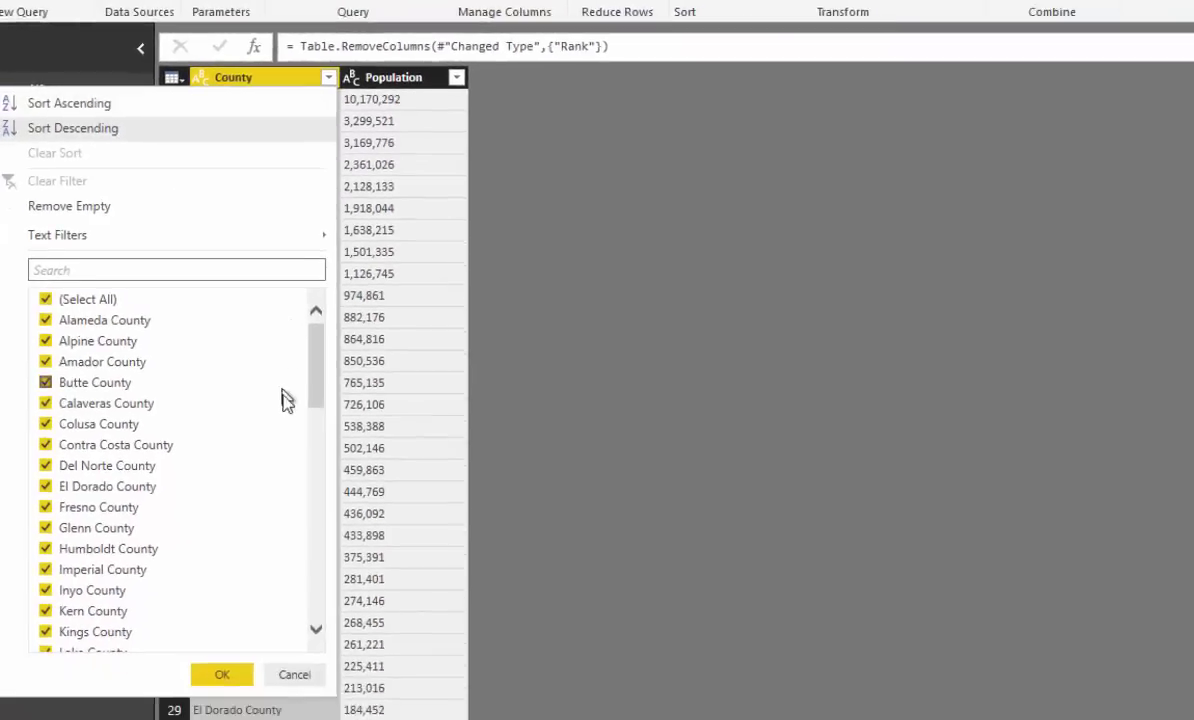
left_click_drag(412, 485, 398, 689)
left_click_drag(293, 503, 292, 572)
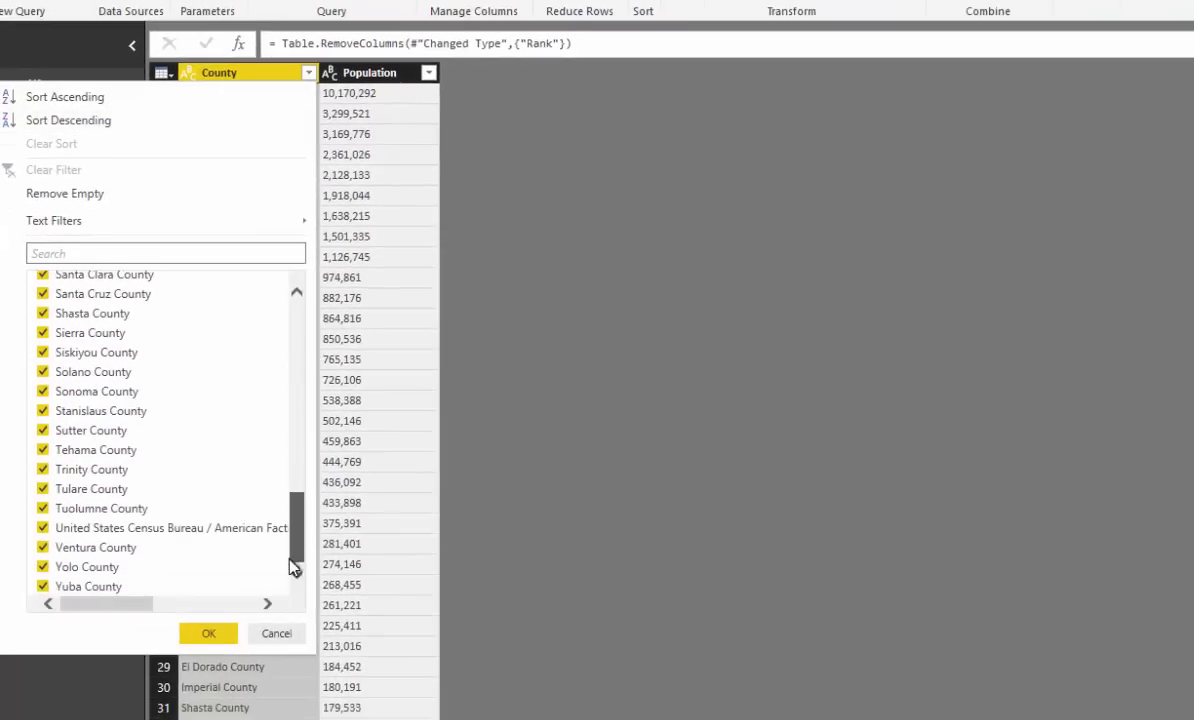
left_click(42, 527)
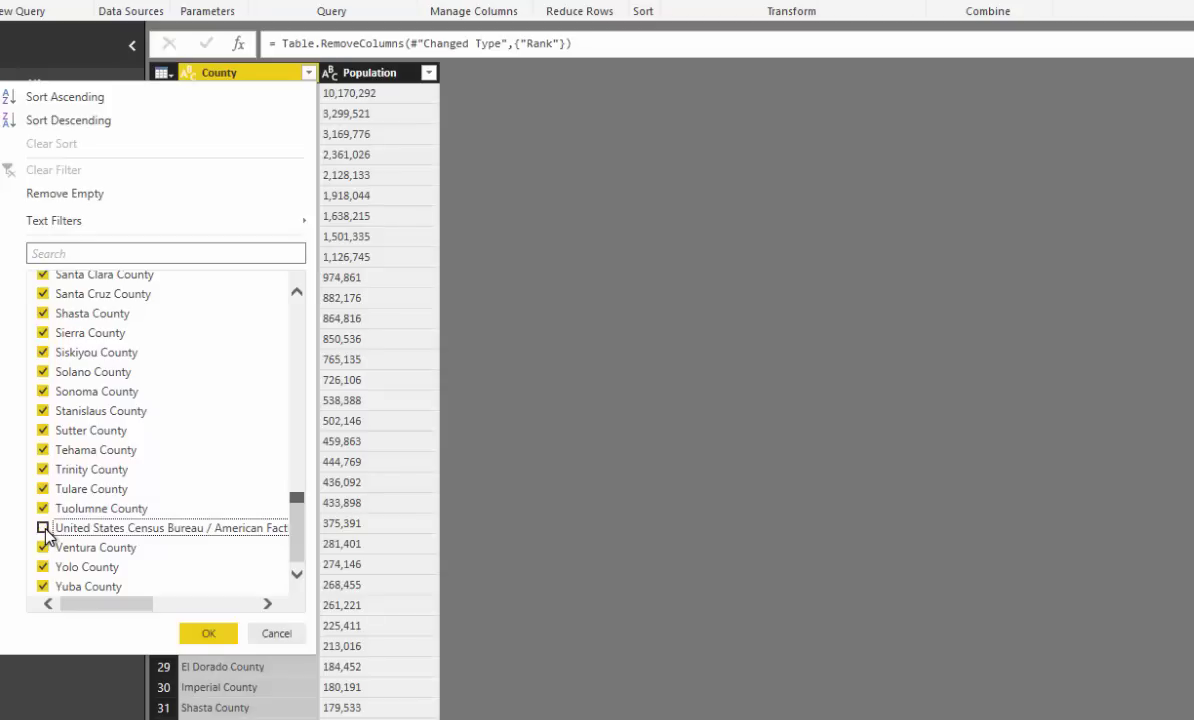
left_click(196, 636)
scroll(228, 242, "down", 7)
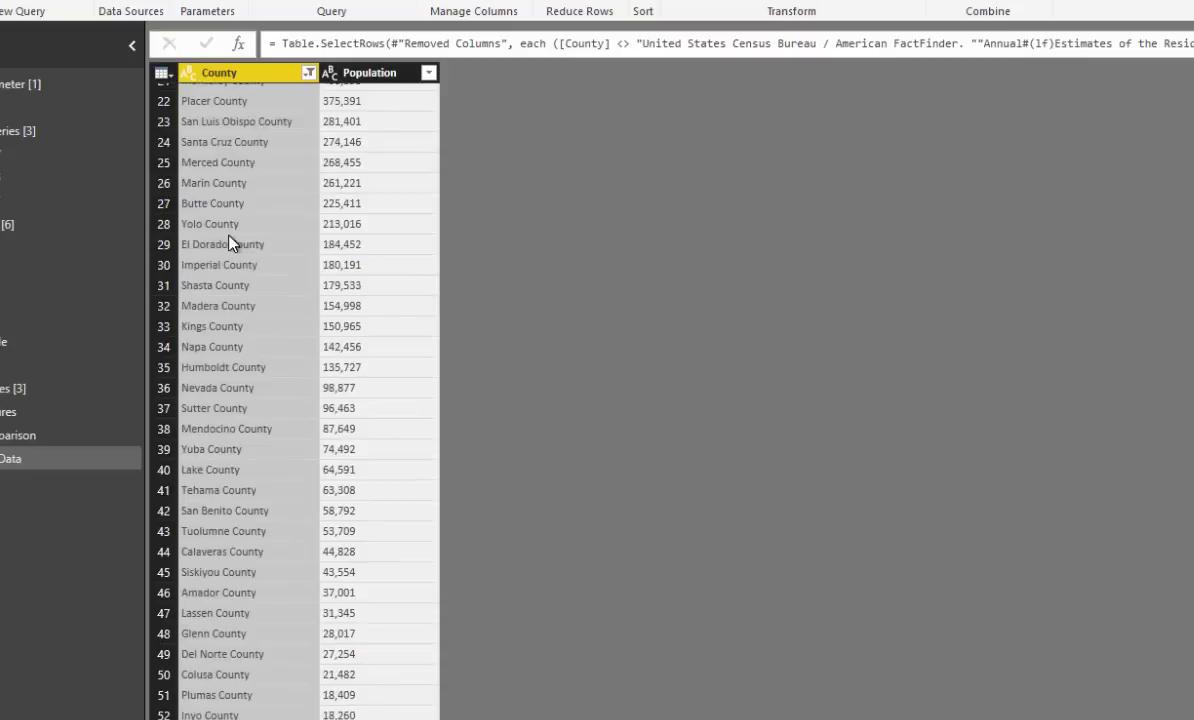
scroll(228, 242, "up", 7)
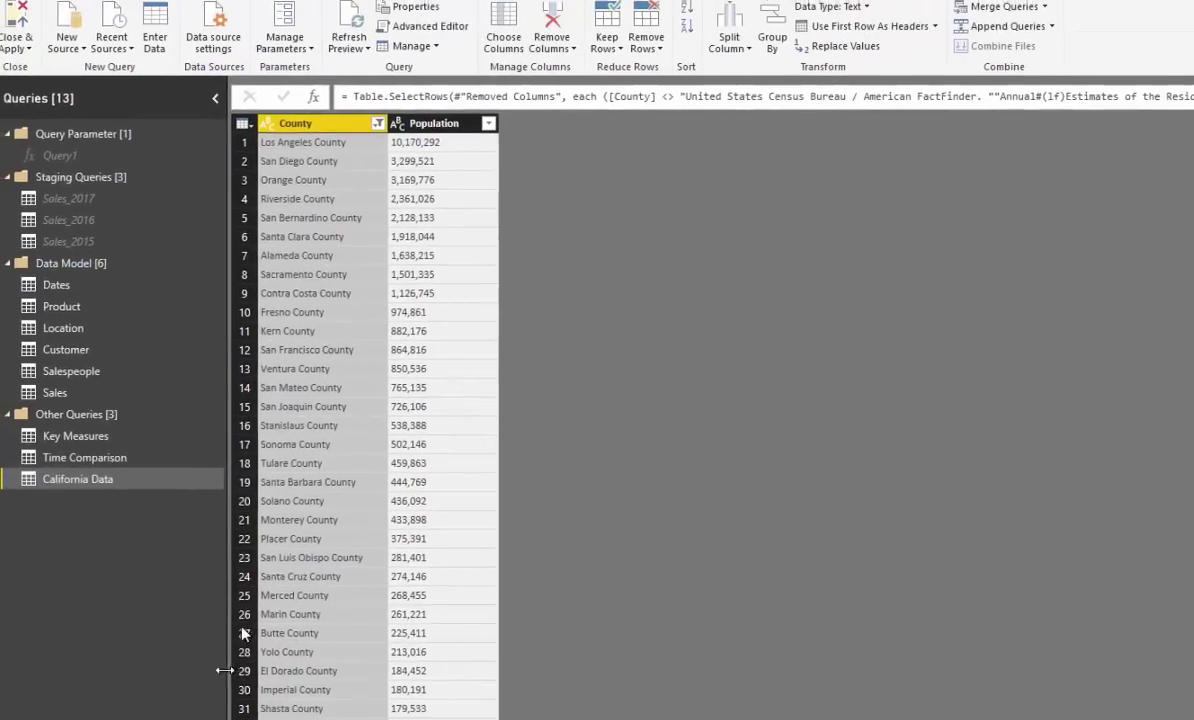
- Compare the Location and California Data queries to examine the County column they share
left_click(72, 333)
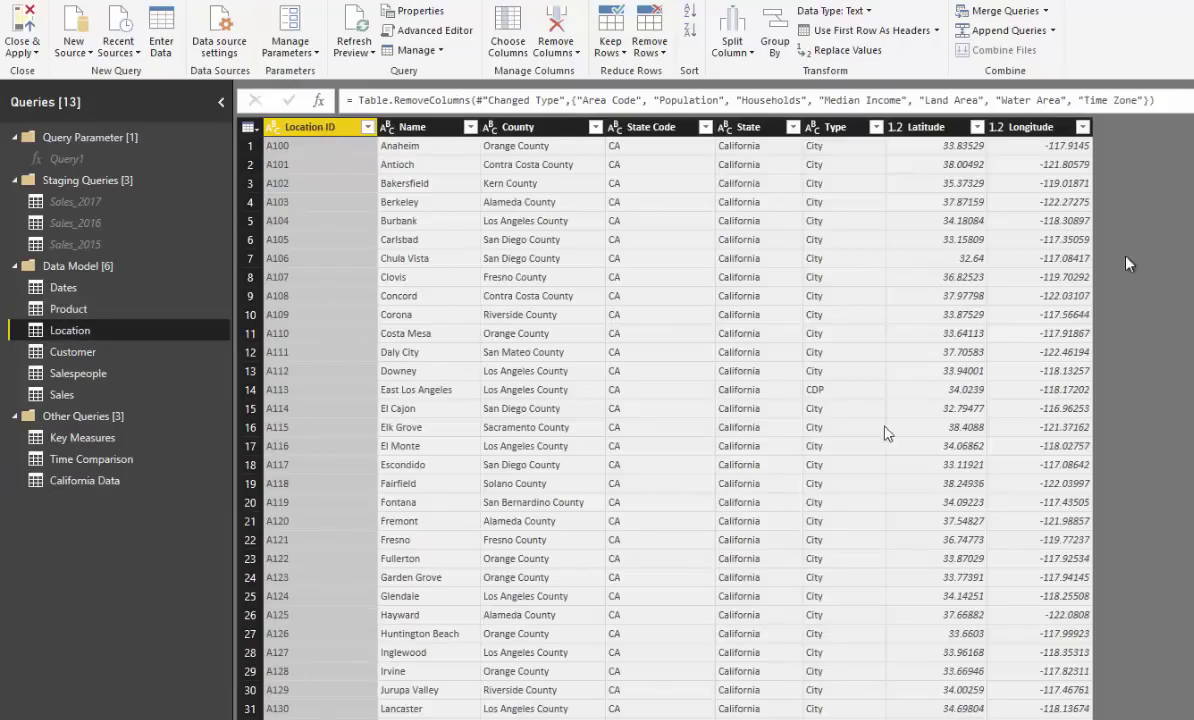
left_click(85, 480)
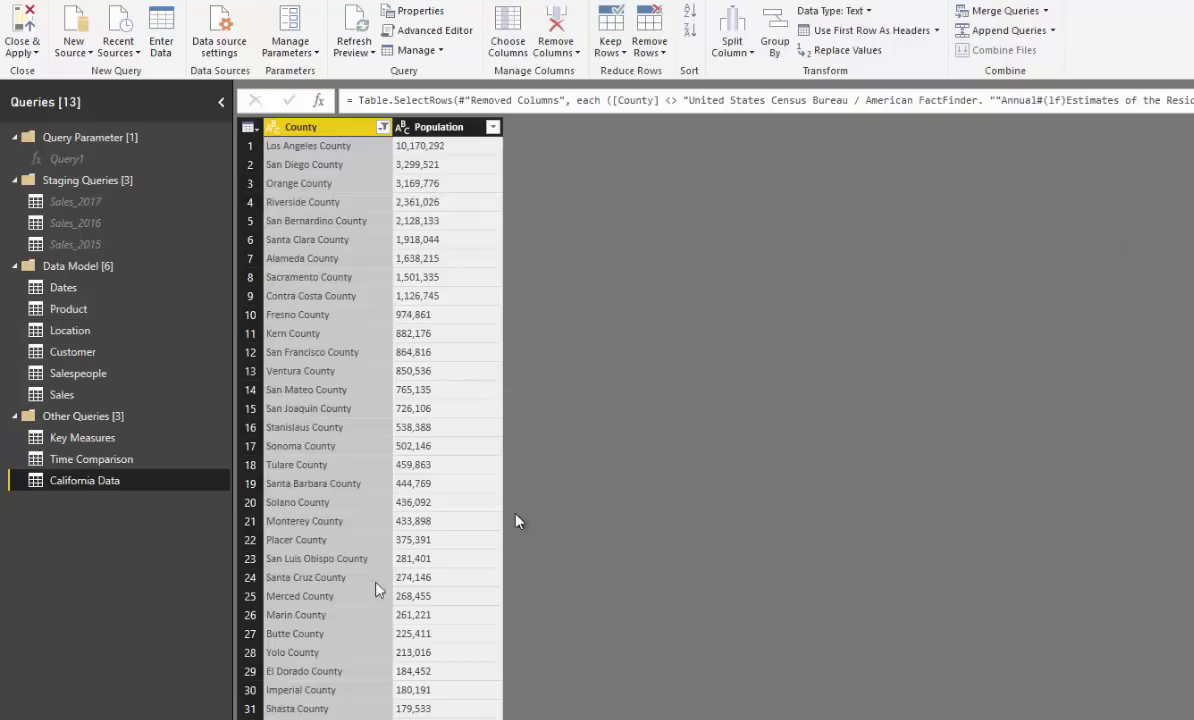
left_click(62, 351)
left_click(70, 331)
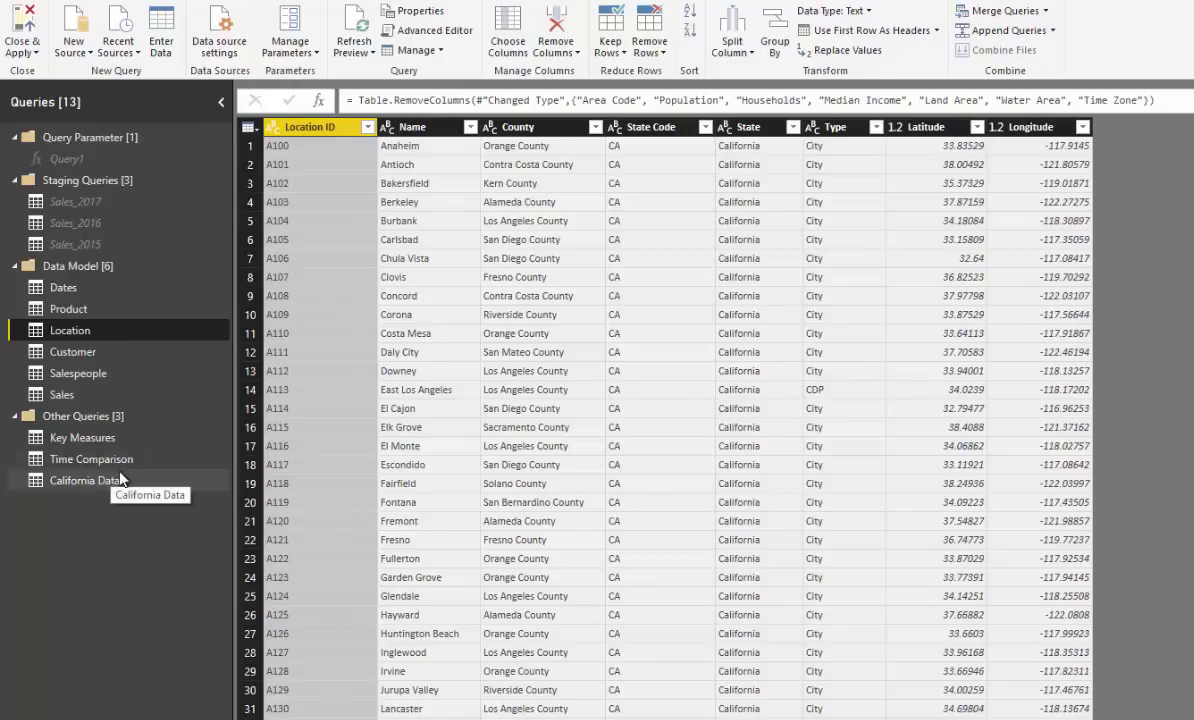
- Start merging the Location query with California Data, choosing County as the Location matching column
left_click(112, 352)
left_click(111, 331)
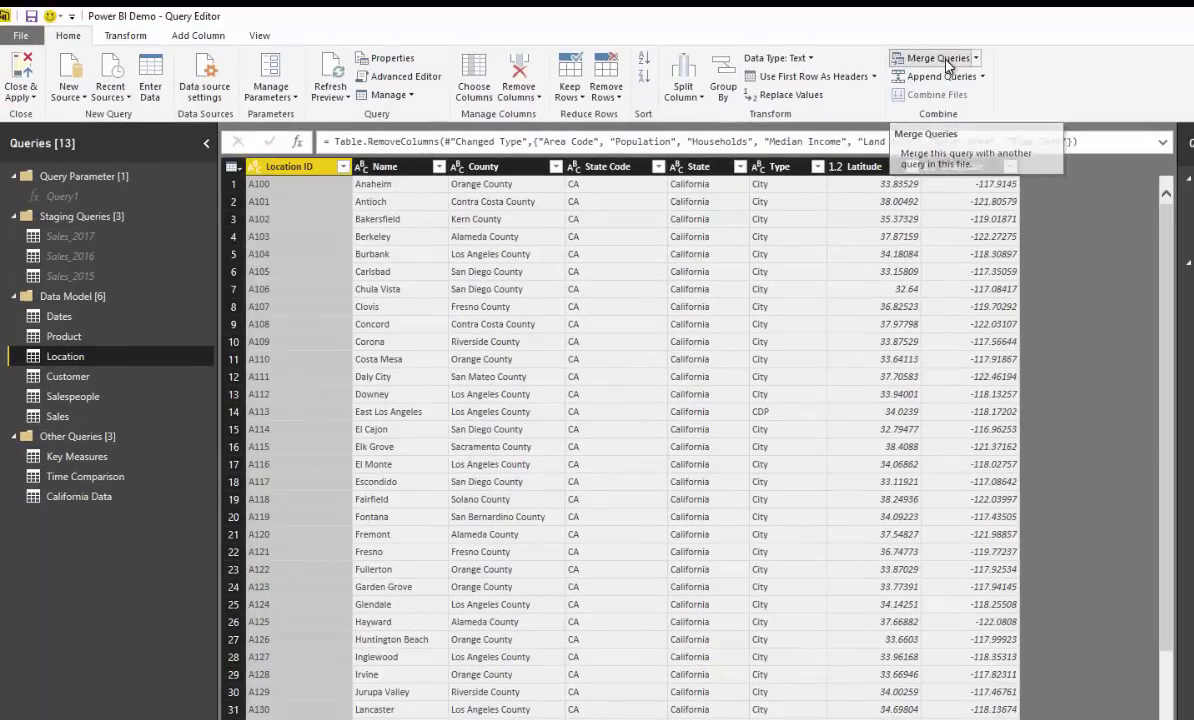
left_click(983, 24)
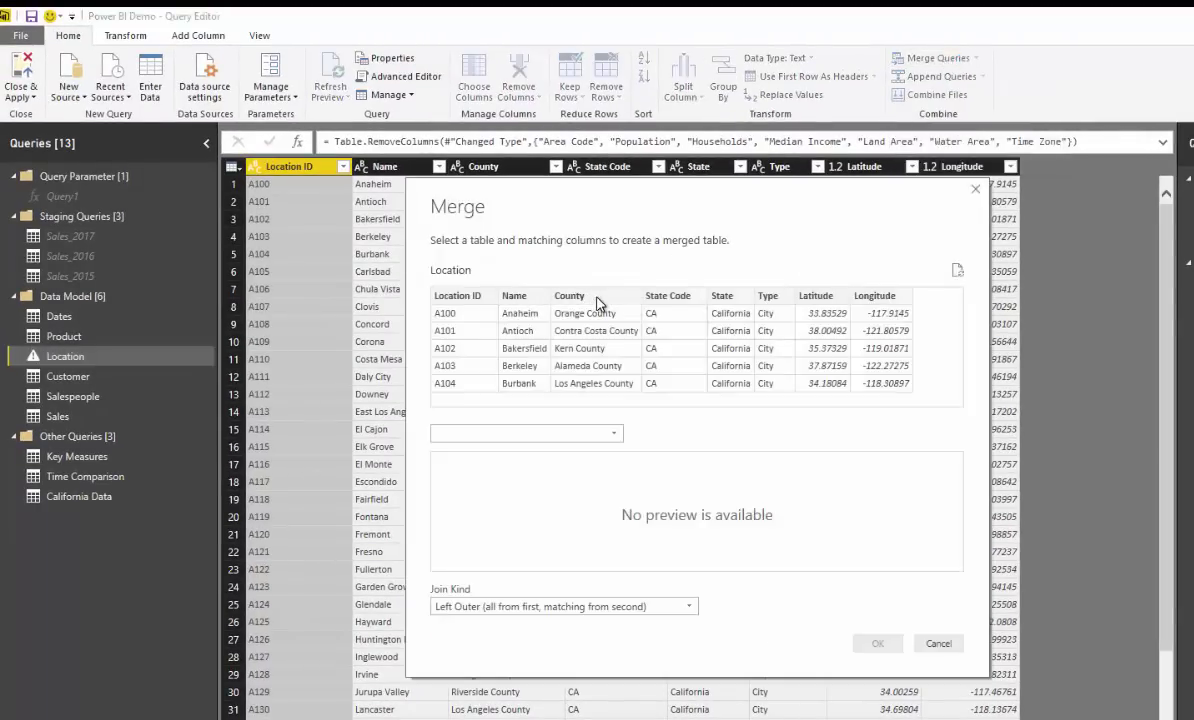
left_click(598, 300)
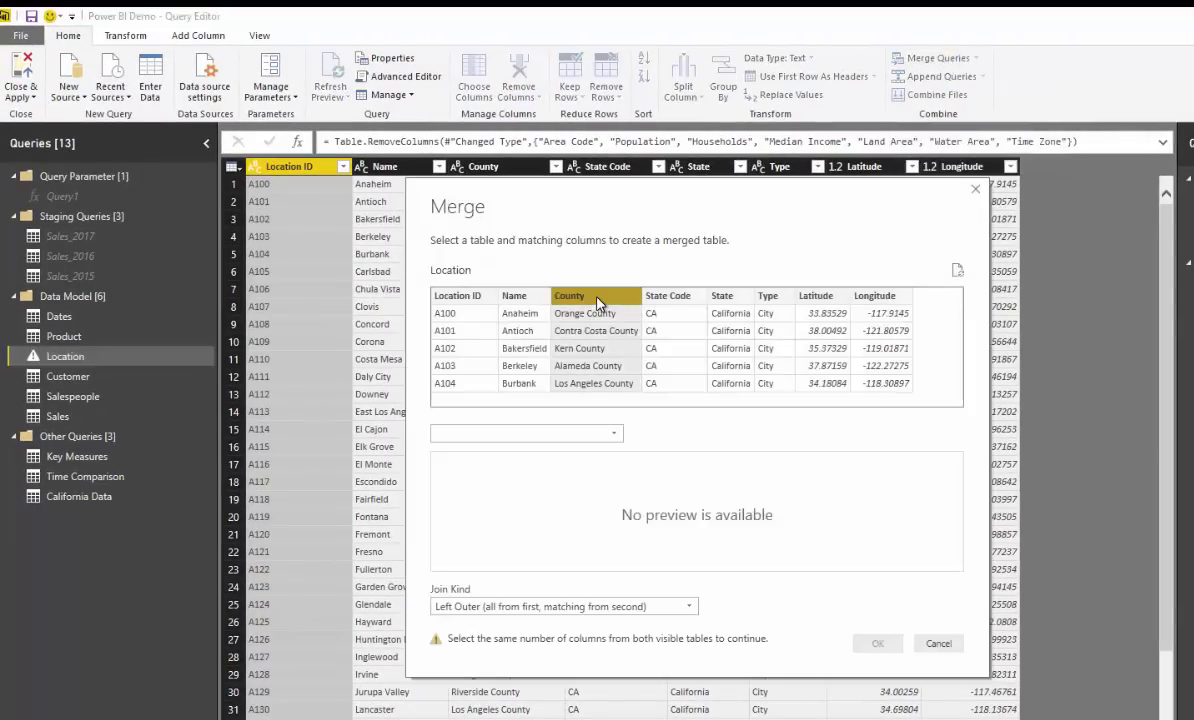
left_click(607, 433)
left_click(614, 436)
left_click(616, 437)
left_click(500, 452)
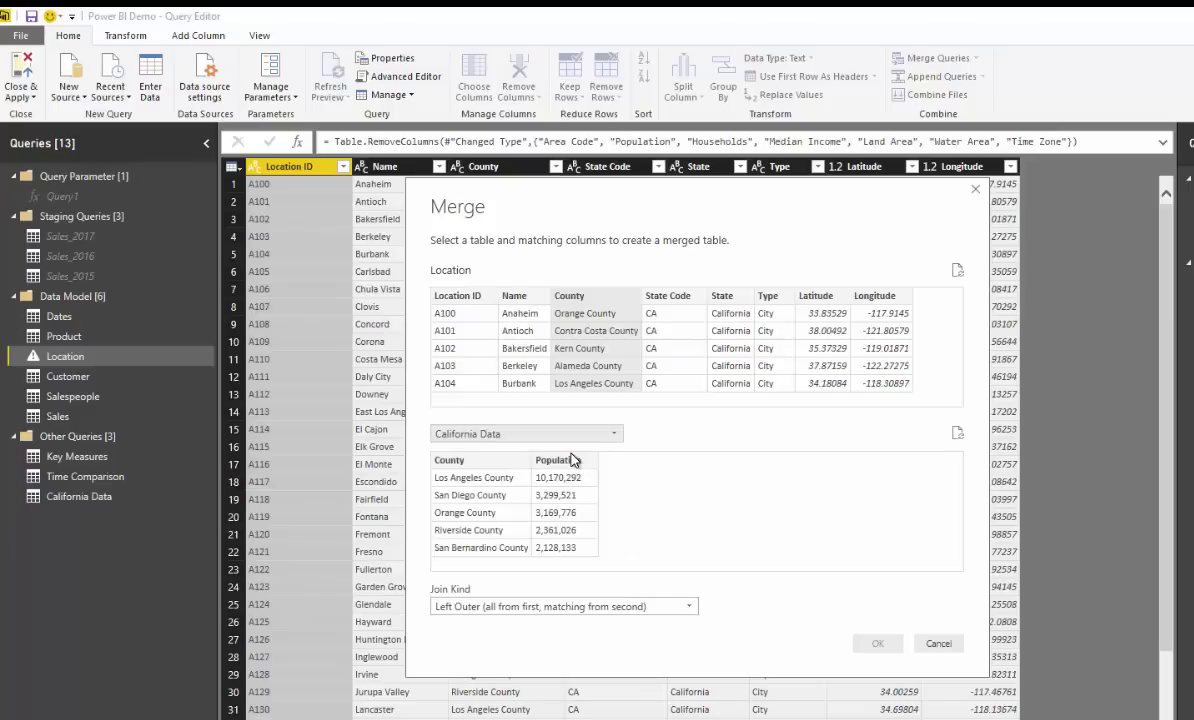
- Set the join kind to Inner (only matching rows), match on California Data's County column, and complete the merge
left_click(610, 612)
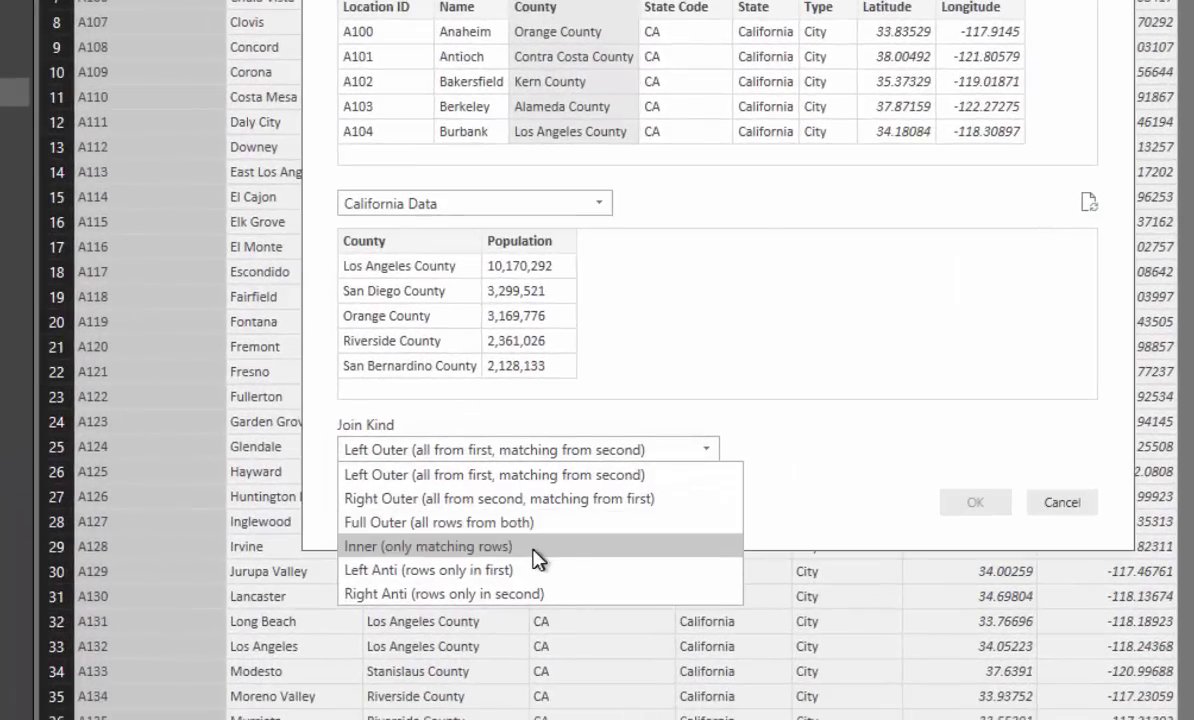
left_click(535, 559)
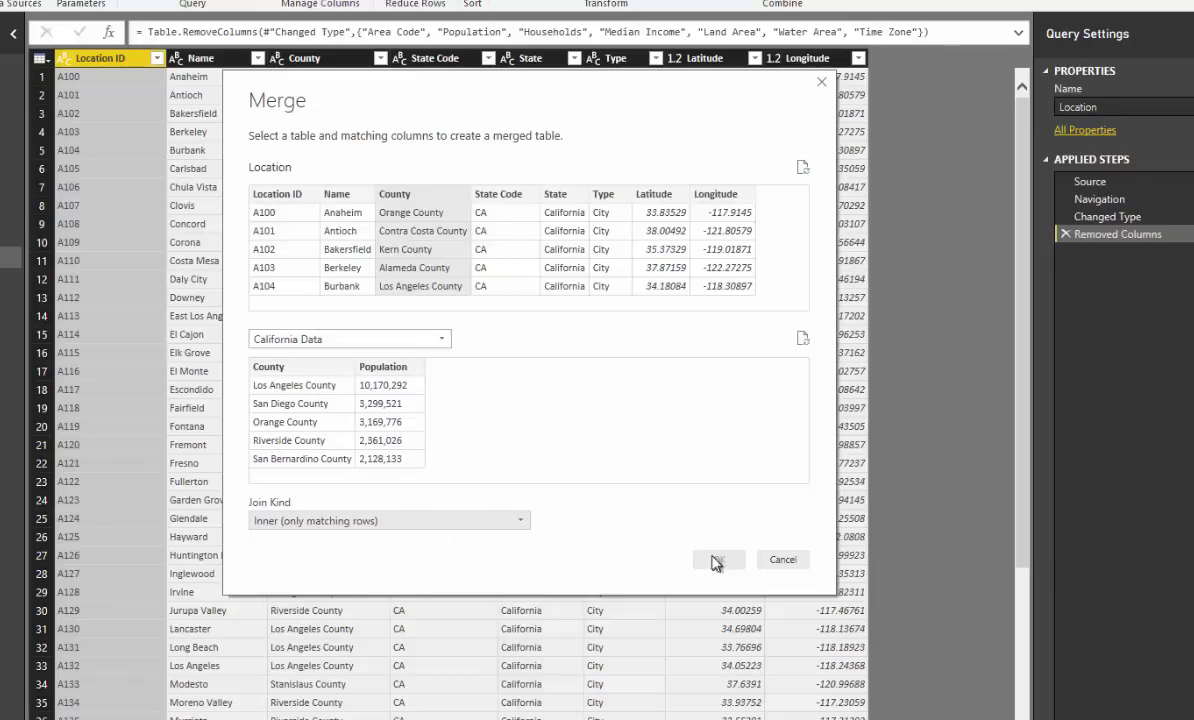
left_click(300, 368)
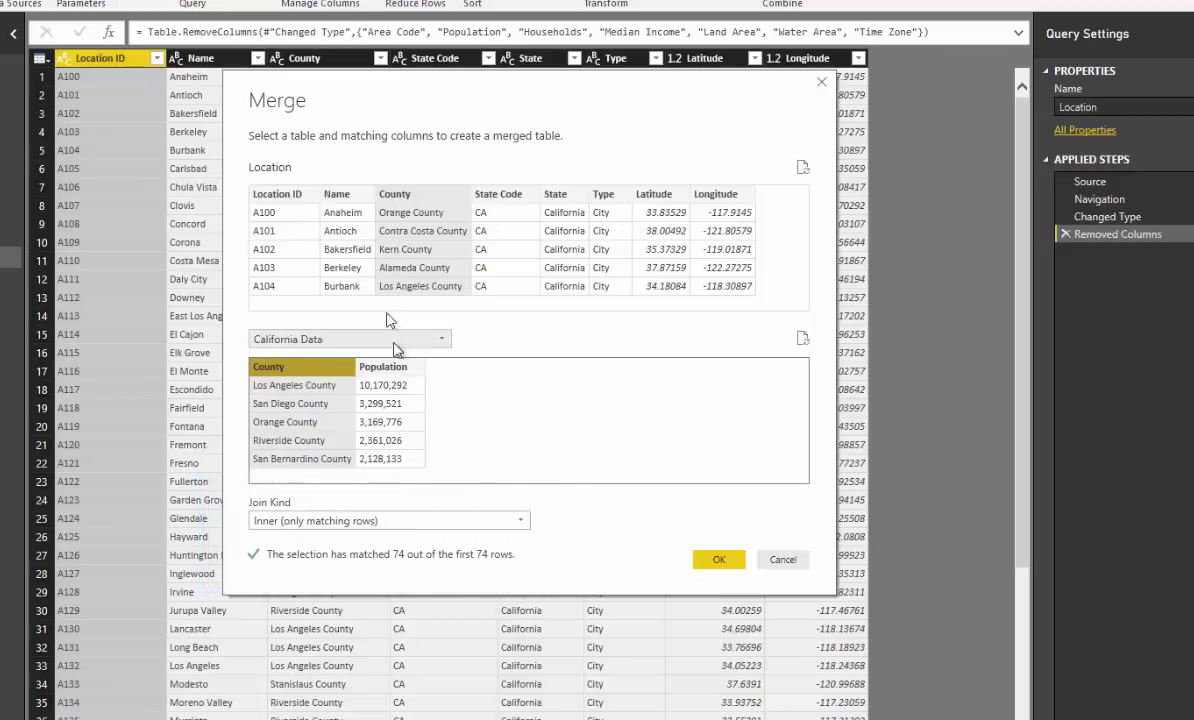
left_click(719, 559)
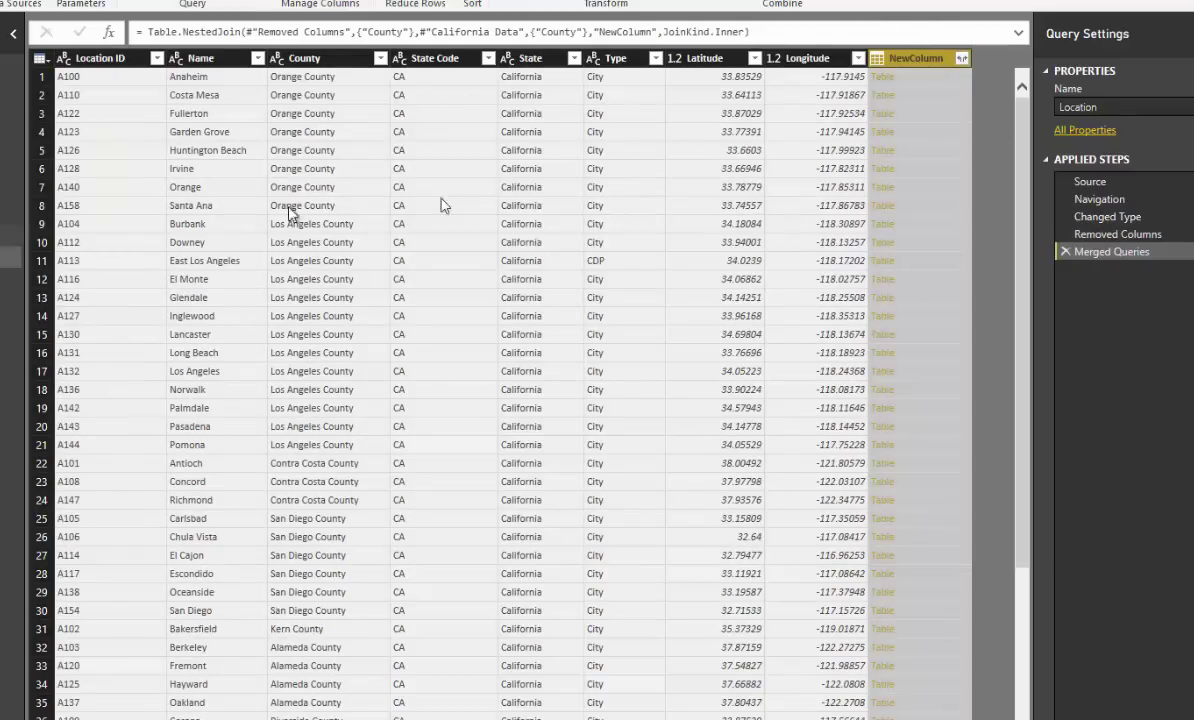
- Expand the merged NewColumn into its County and Population columns with the original name as prefix, and narrow the queries list
left_click(961, 59)
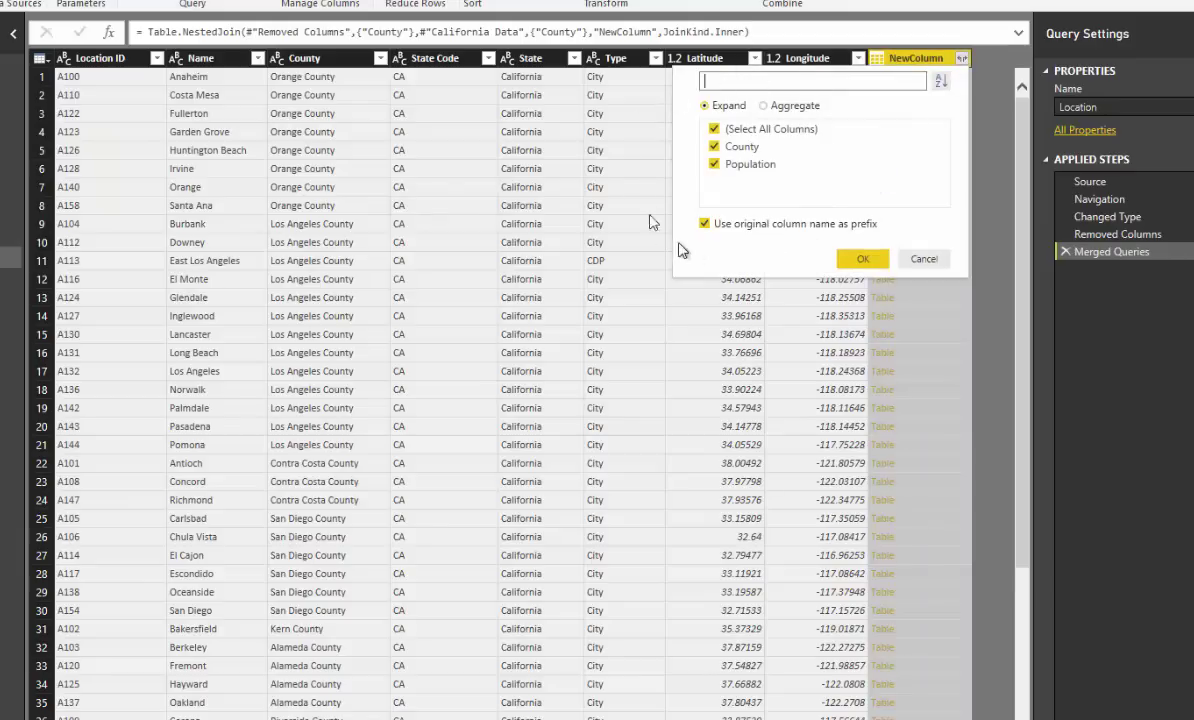
left_click(714, 146)
left_click(714, 147)
left_click(861, 259)
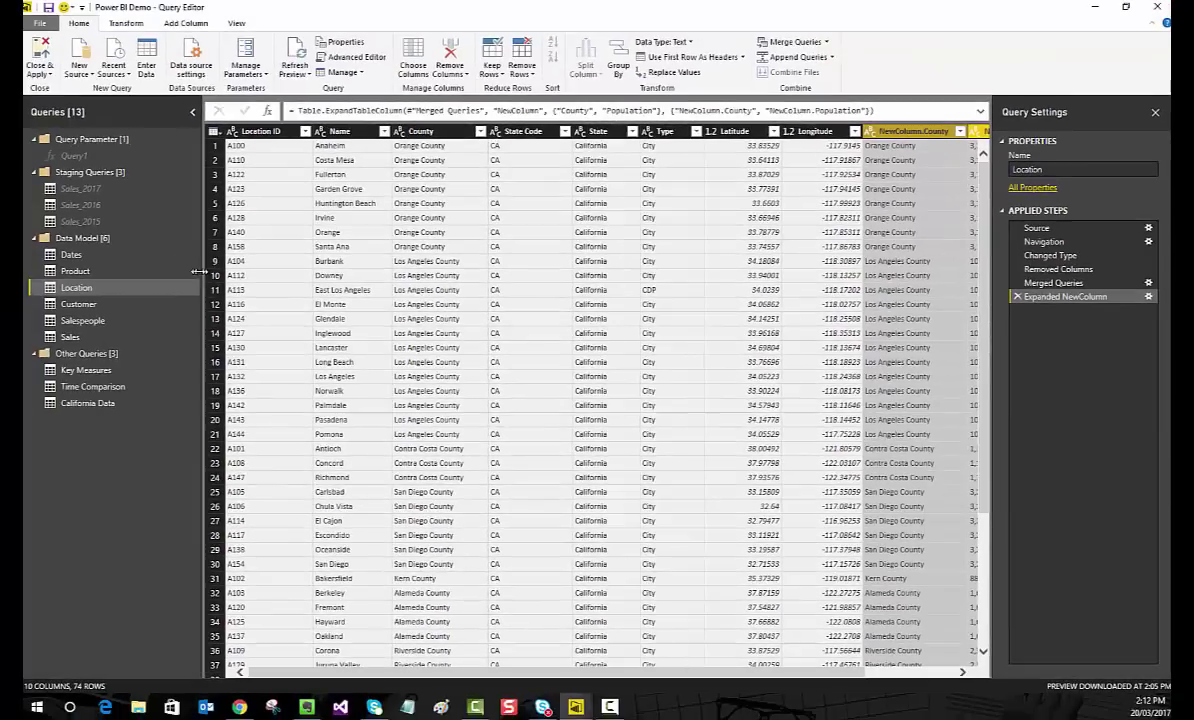
left_click_drag(198, 258, 134, 270)
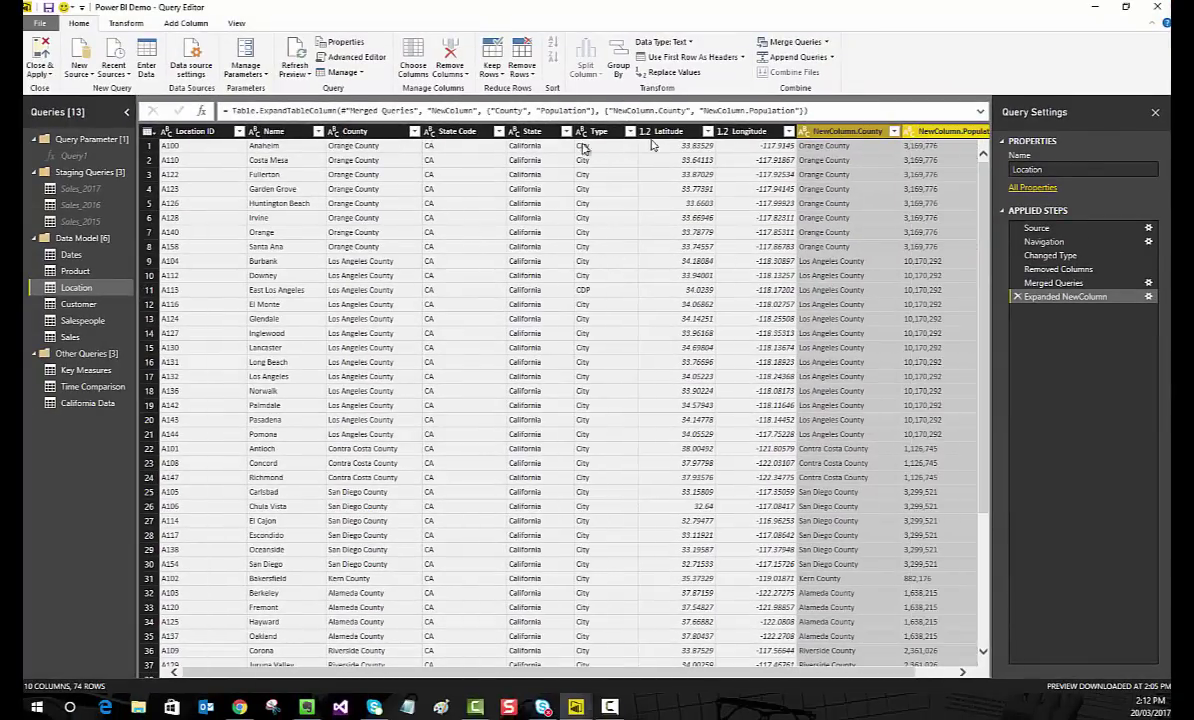
- Remove the duplicate NewColumn.County column from the Location query
left_click(857, 133)
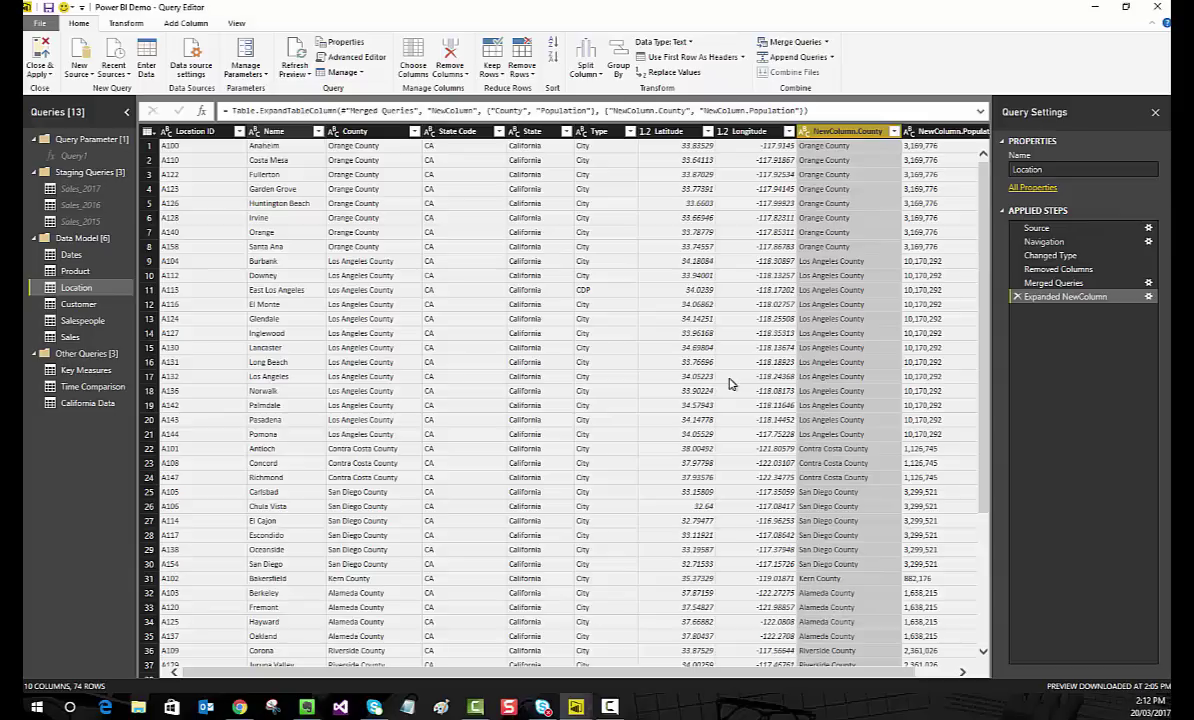
right_click(855, 141)
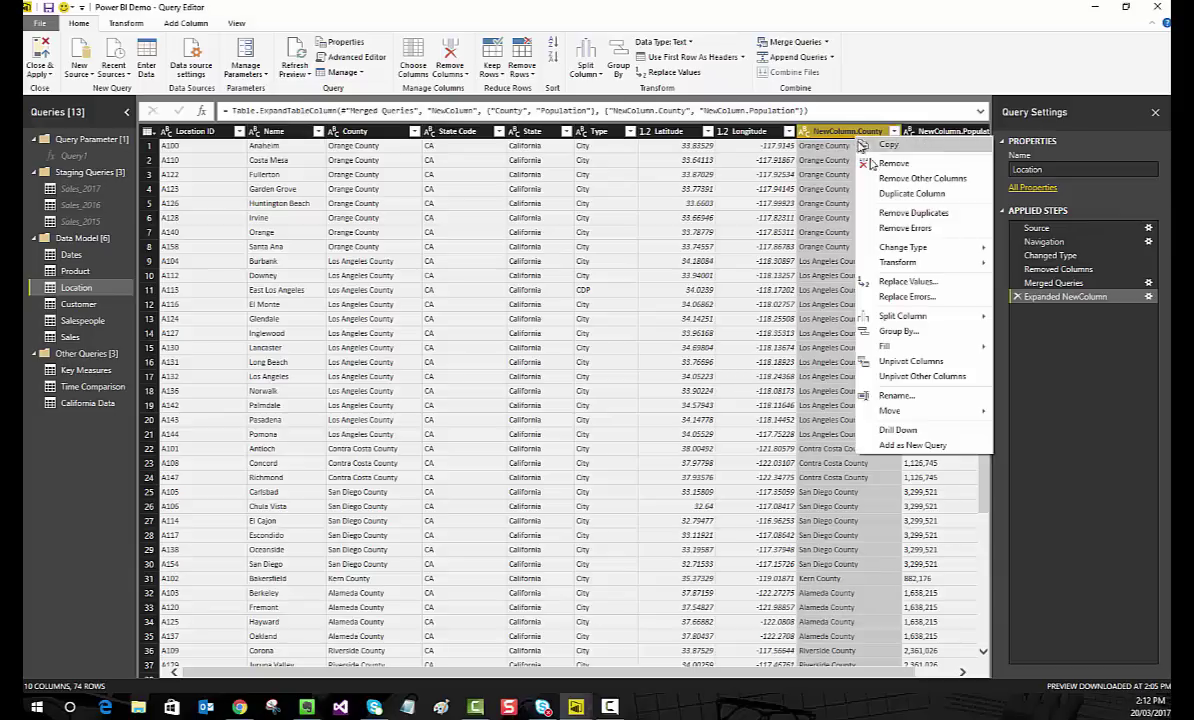
left_click(893, 164)
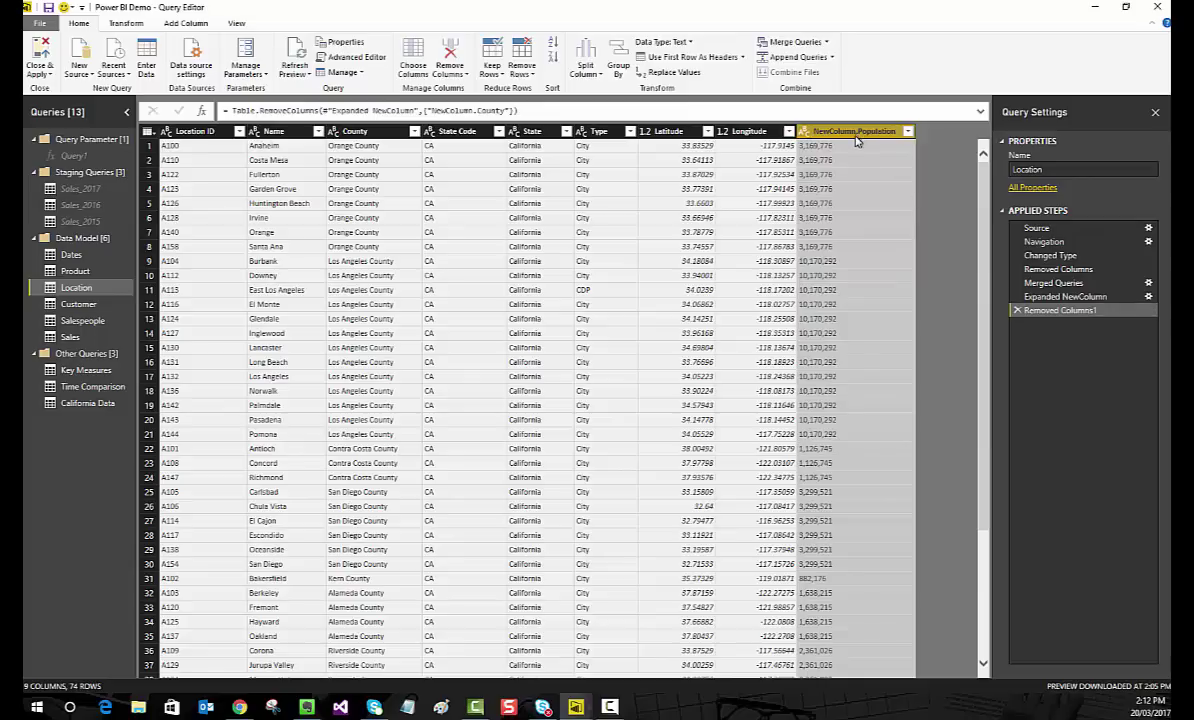
- Rename the NewColumn.Population column as Population Stats
double_click(855, 134)
type("Po")
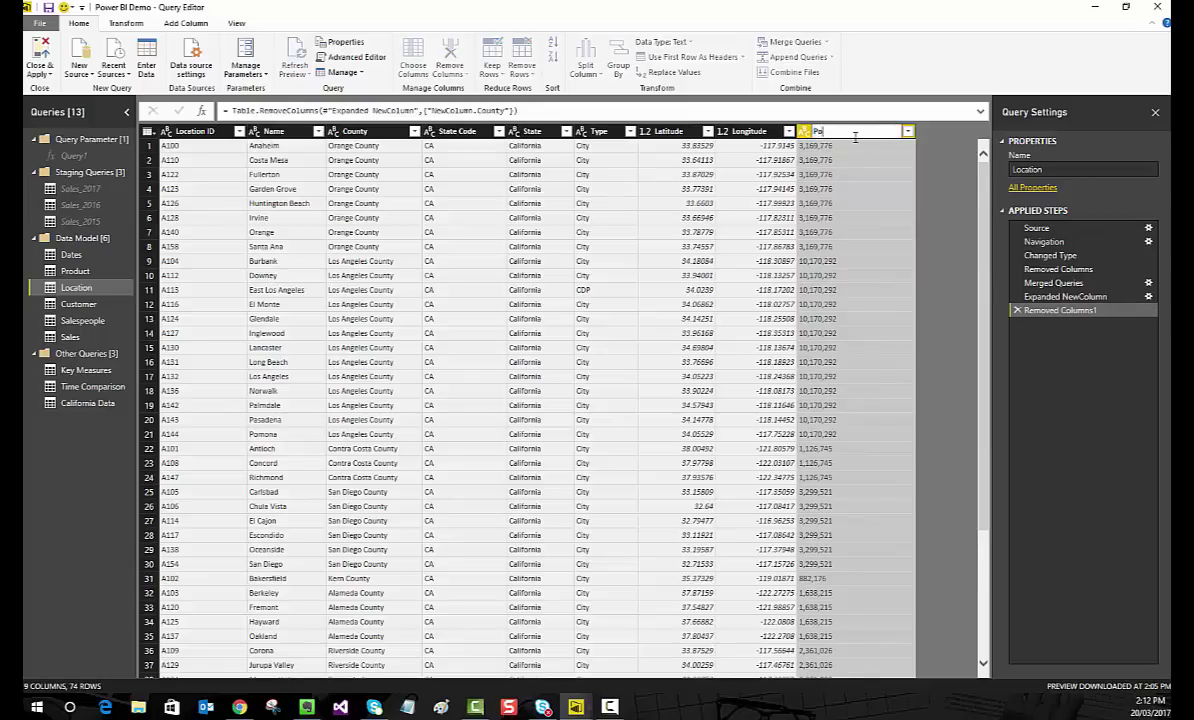
type("p")
type("ulation")
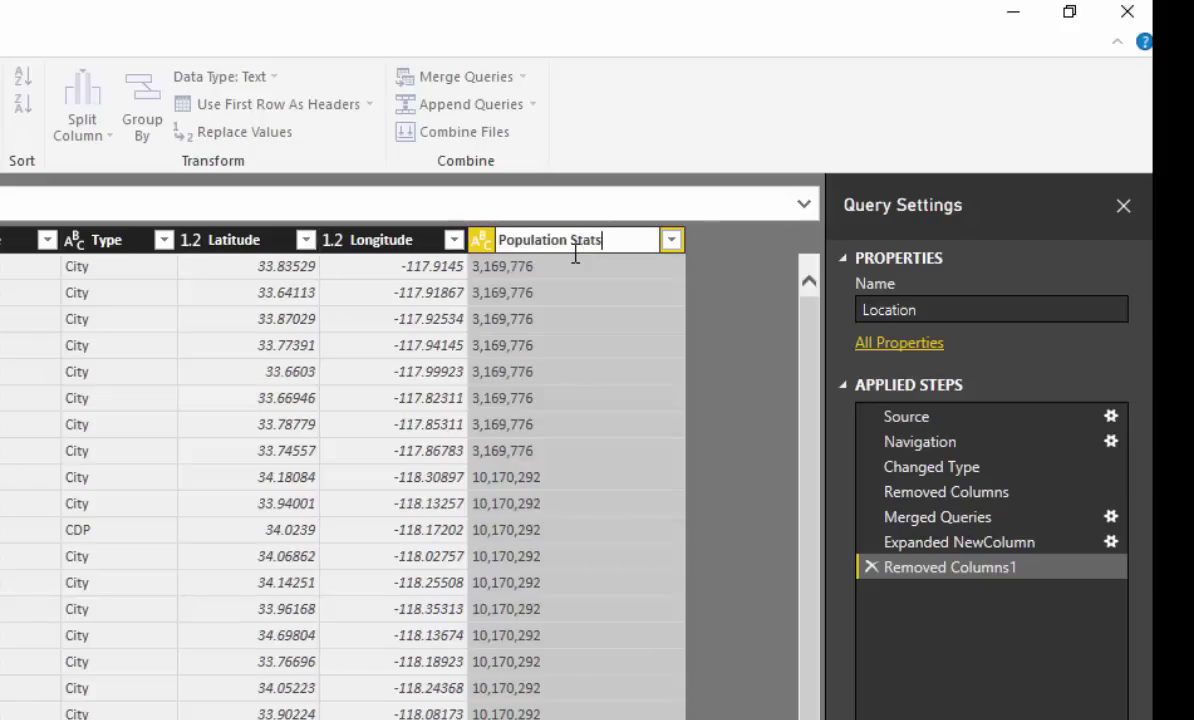
type(" Stats")
left_click(574, 258)
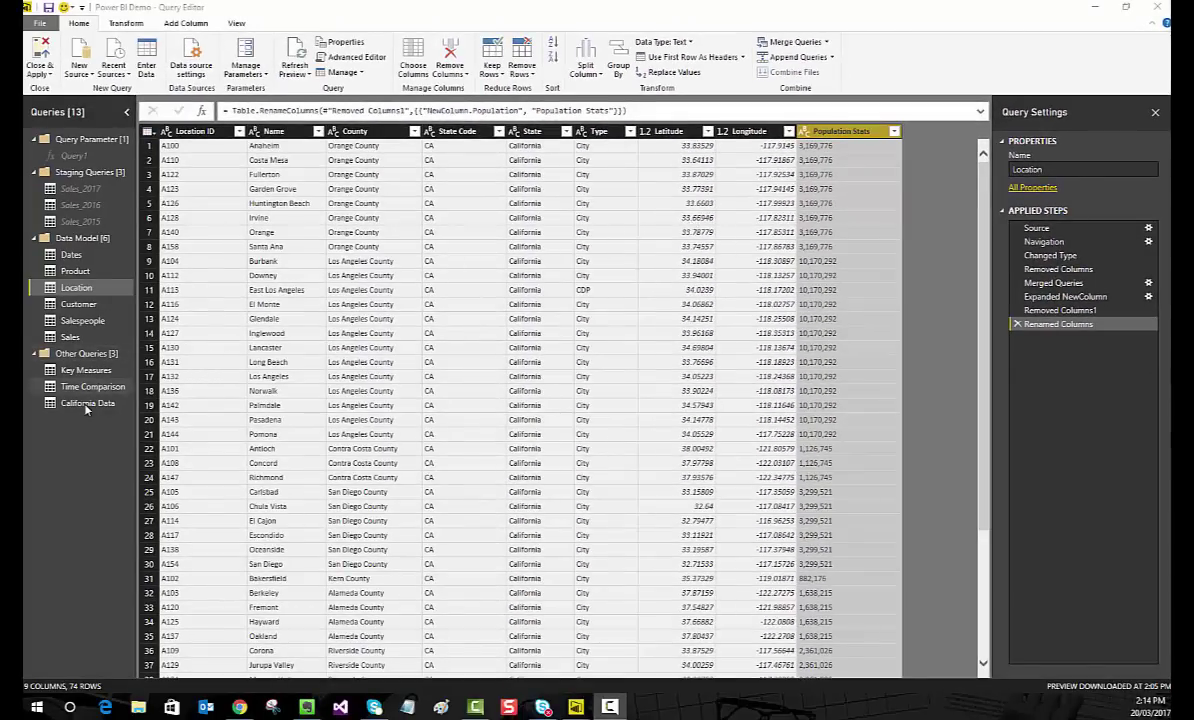
- Move the California Data query into the Staging Queries group and disable its load
left_click(87, 405)
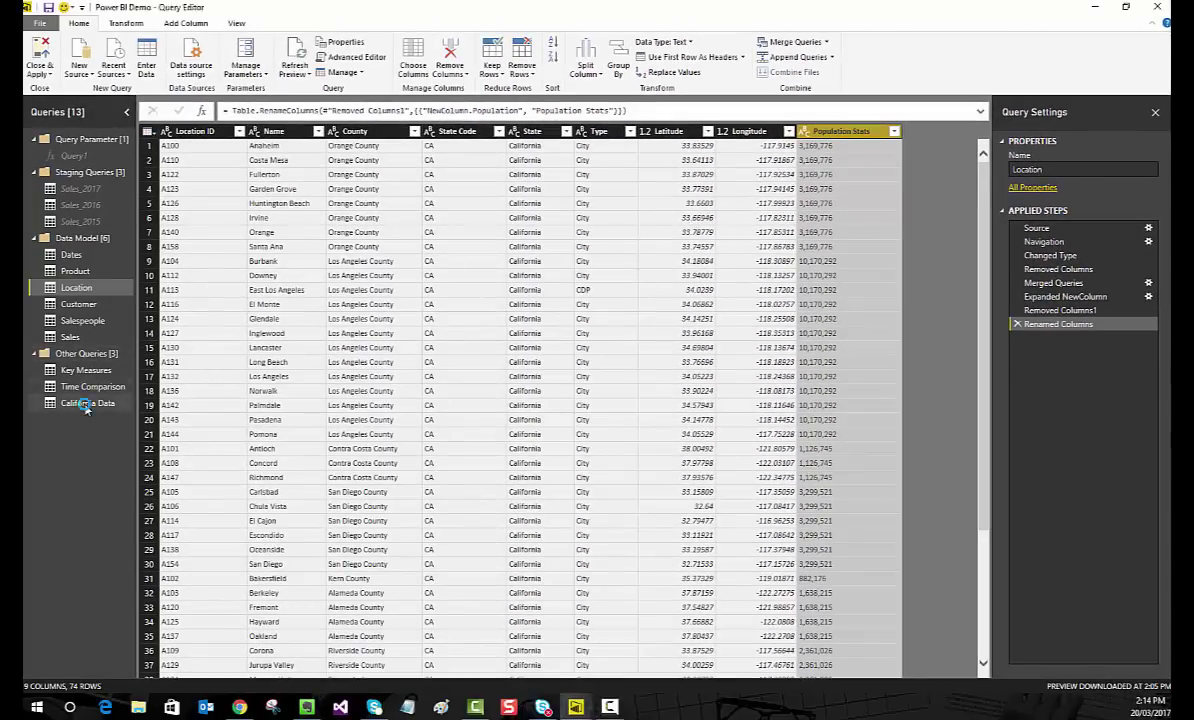
right_click(86, 410)
left_click_drag(86, 408, 101, 246)
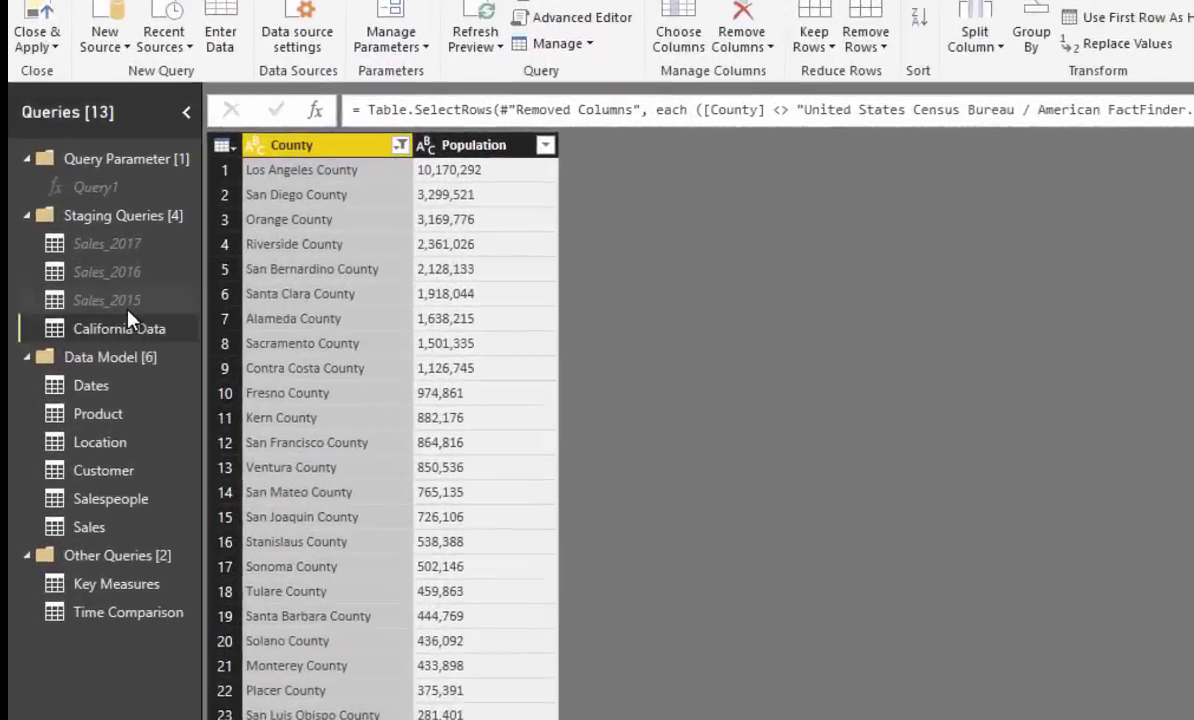
right_click(92, 271)
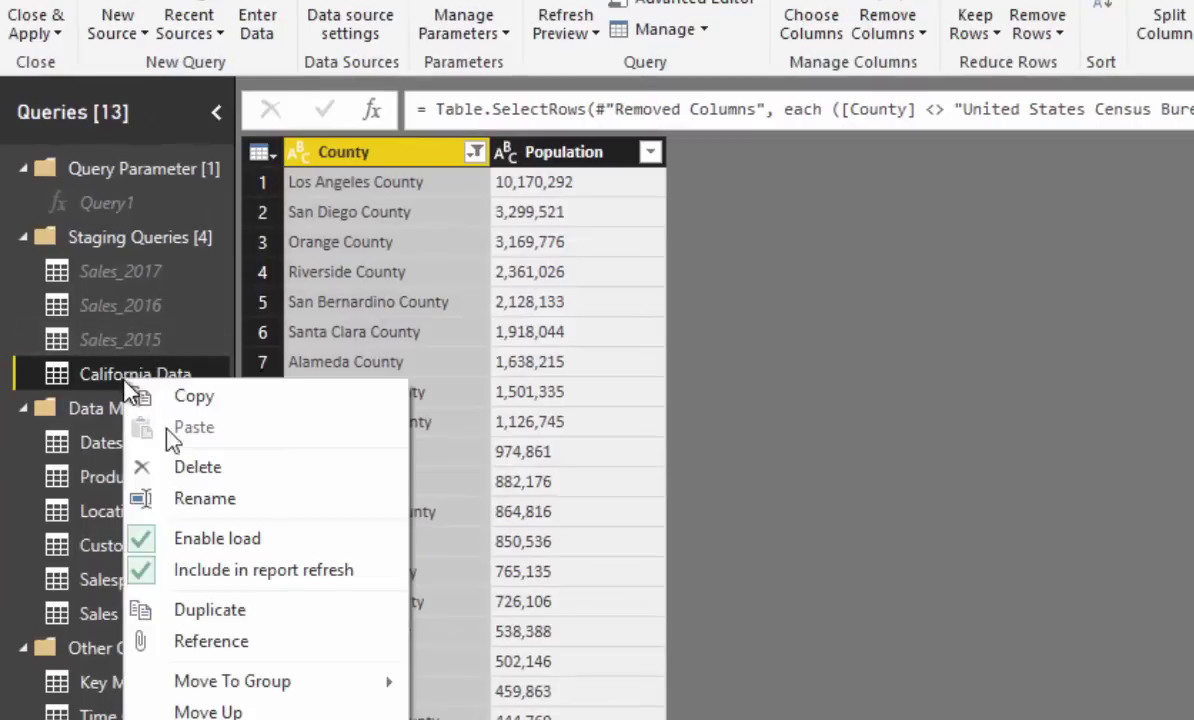
left_click(232, 538)
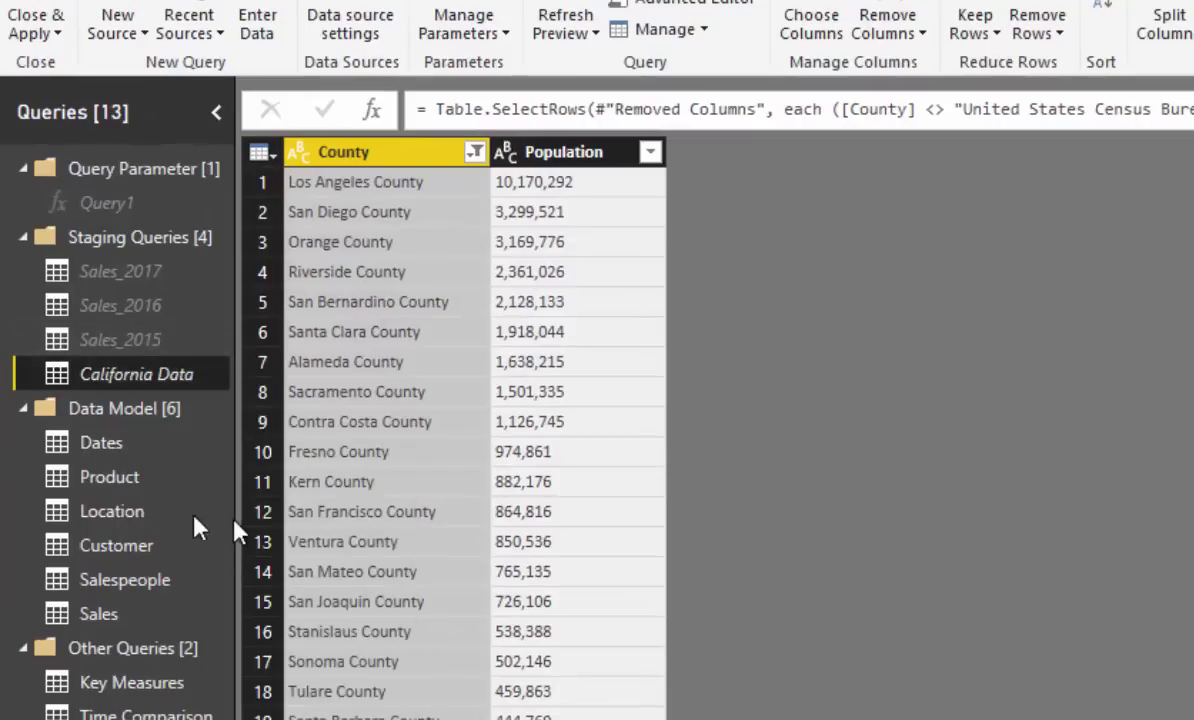
- Display the Location query again to review its merged columns
left_click(140, 347)
left_click_drag(140, 378, 105, 390)
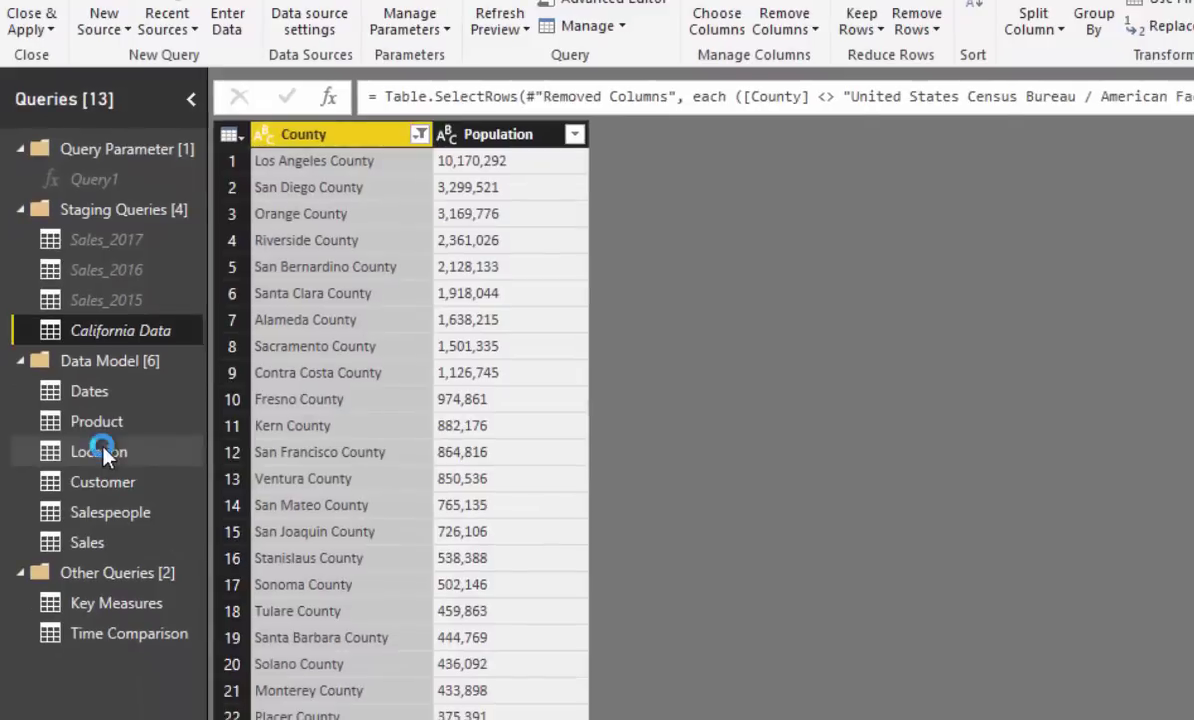
left_click(105, 452)
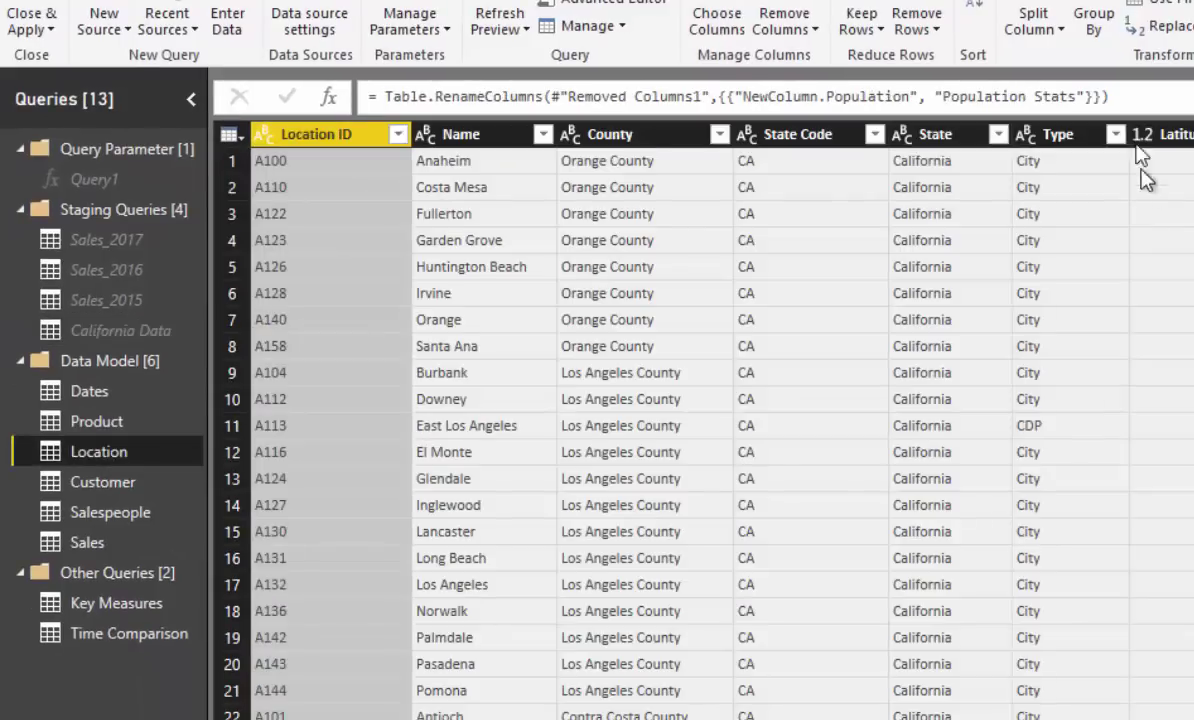
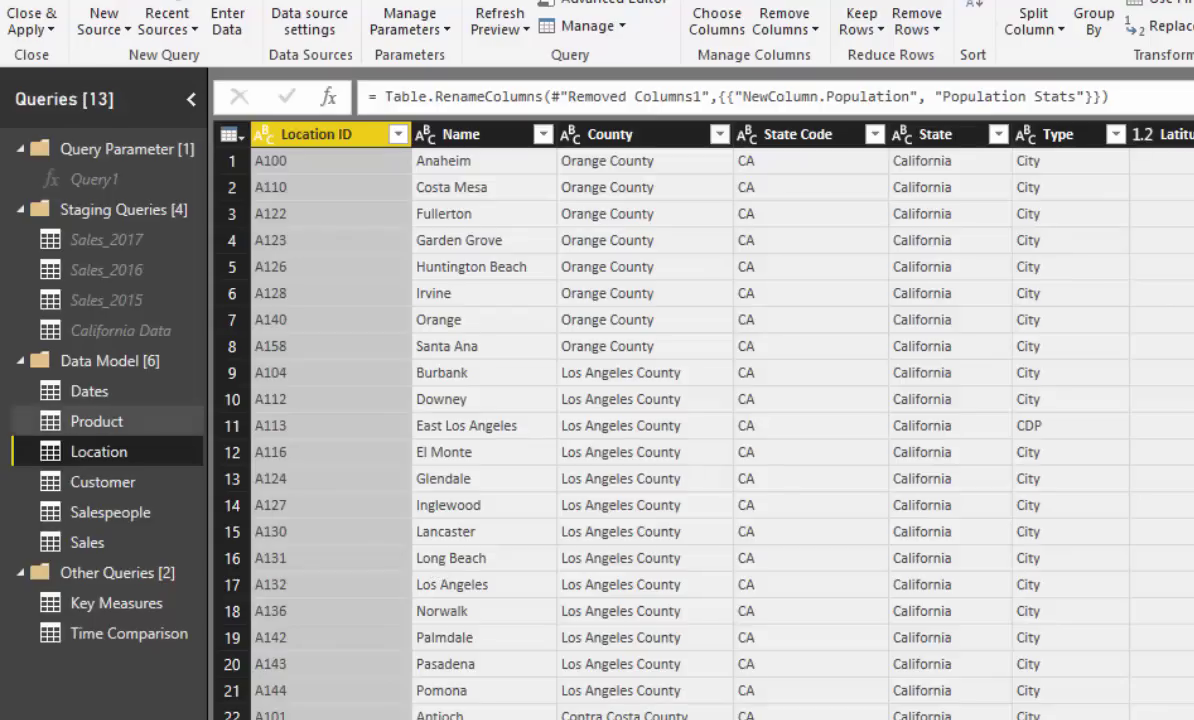
- Switch to the browser, view the B1 Exchange rates and TWI table, and copy the page's web address
key("alt+Tab")
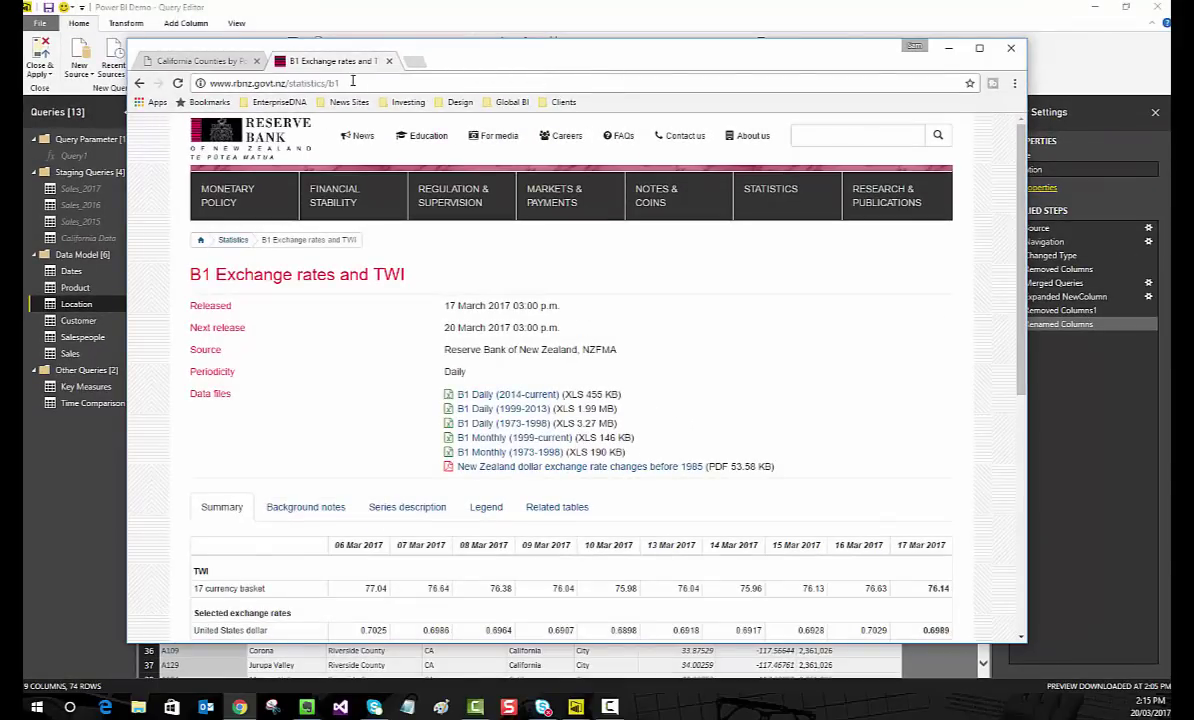
scroll(306, 320, "down", 2)
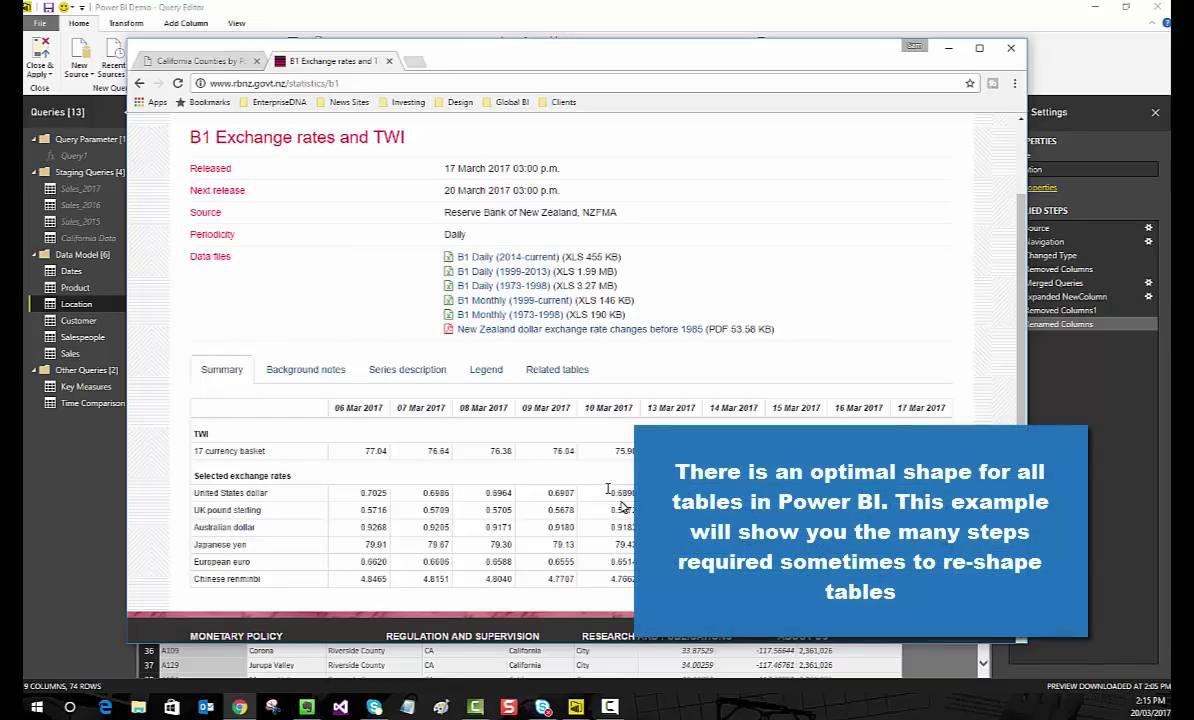
left_click(366, 82)
key("ctrl+c")
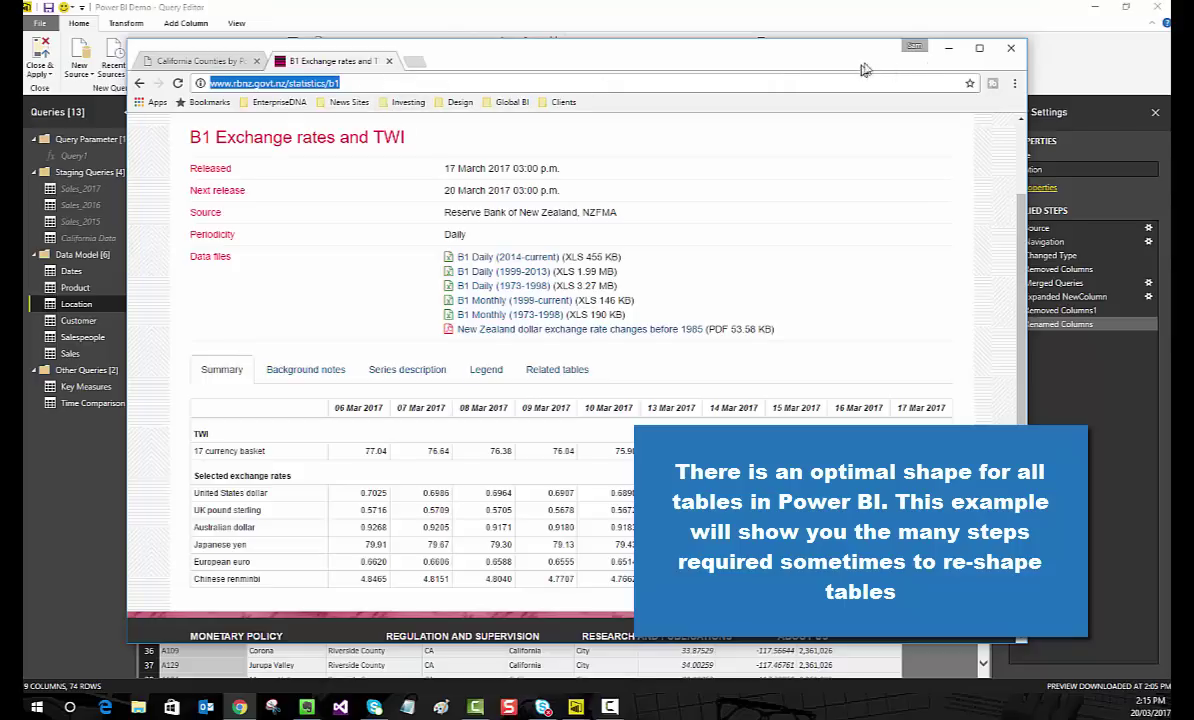
left_click_drag(847, 51, 350, 35)
left_click(15, 70)
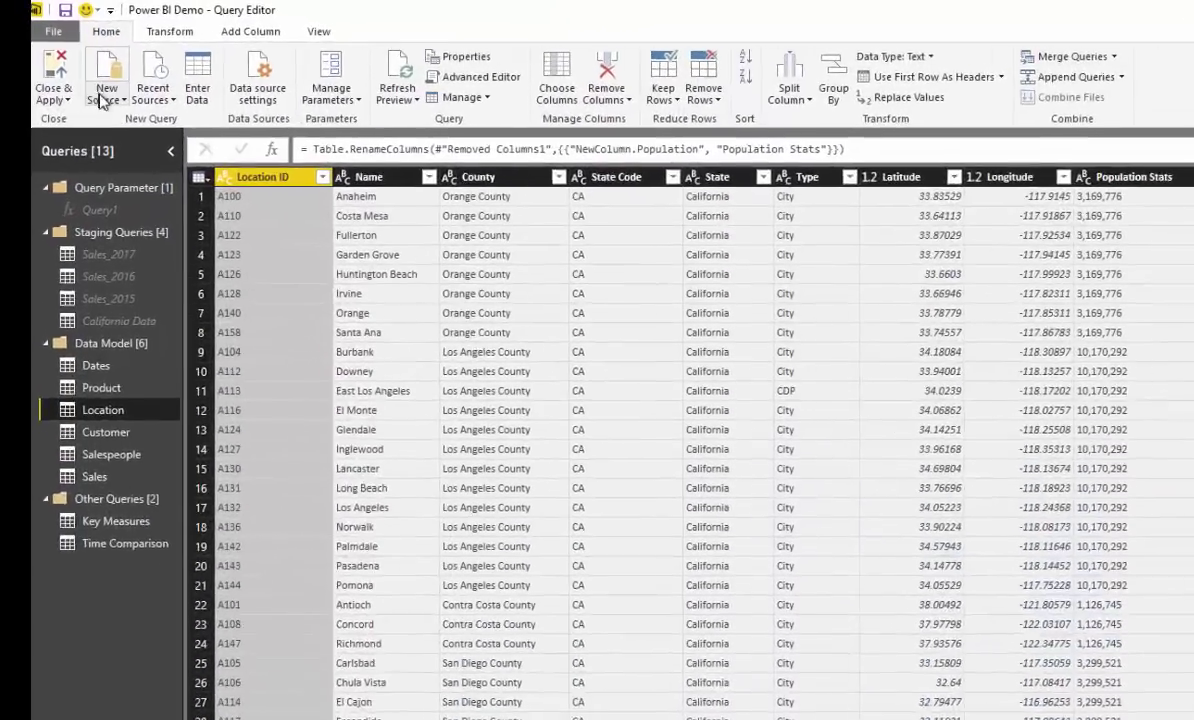
left_click(79, 70)
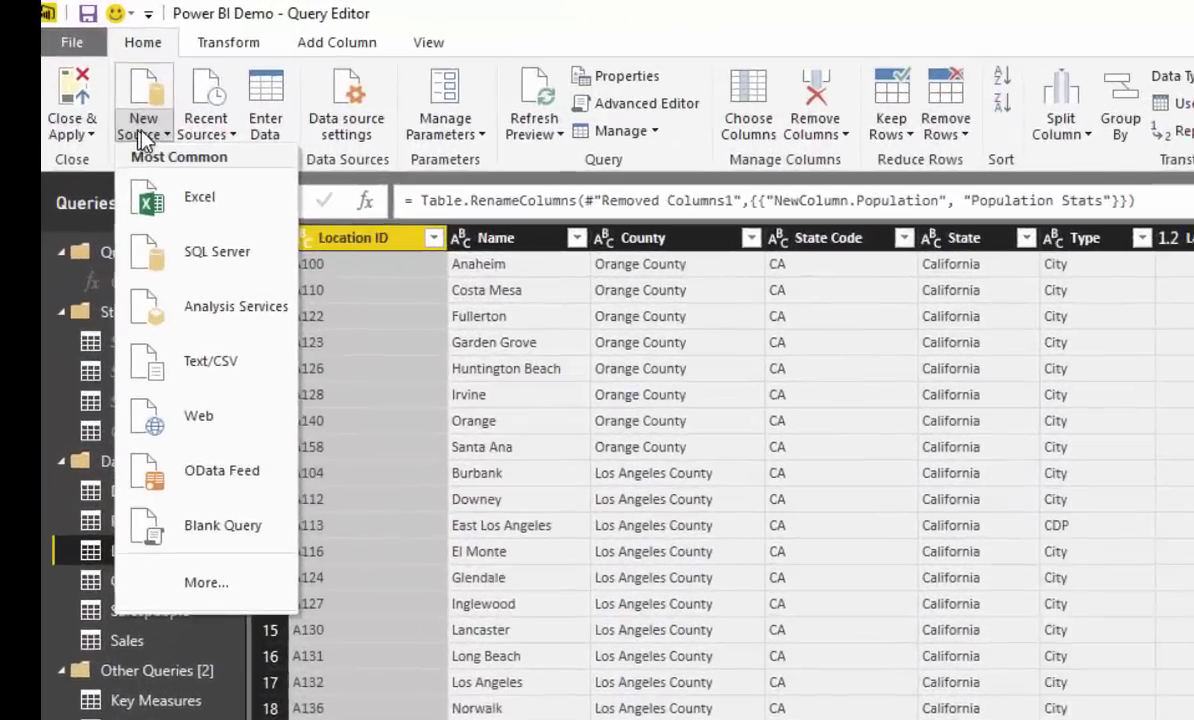
left_click(205, 430)
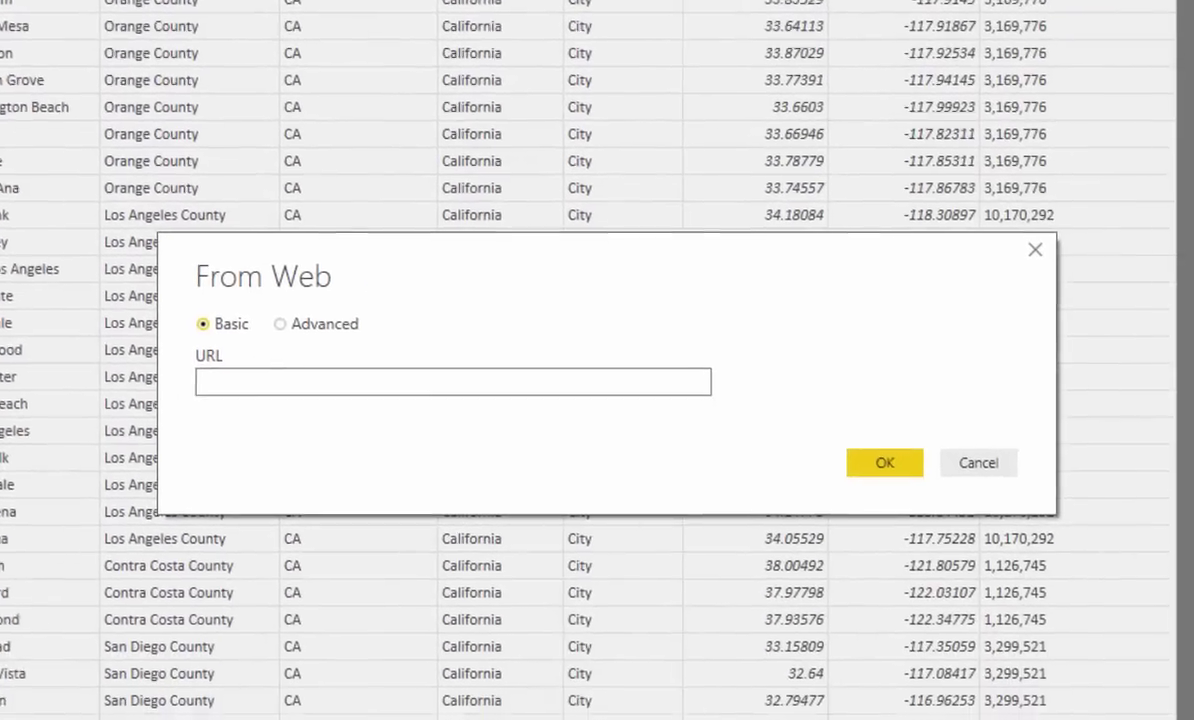
key("ctrl+v")
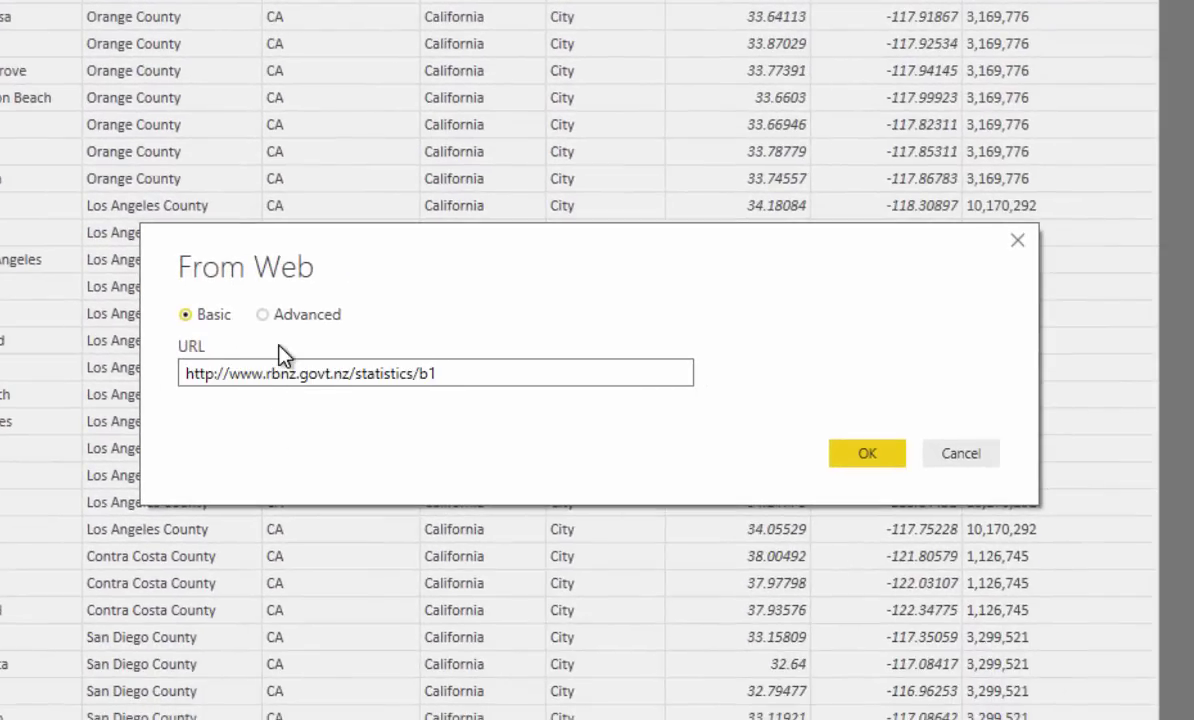
key("Return")
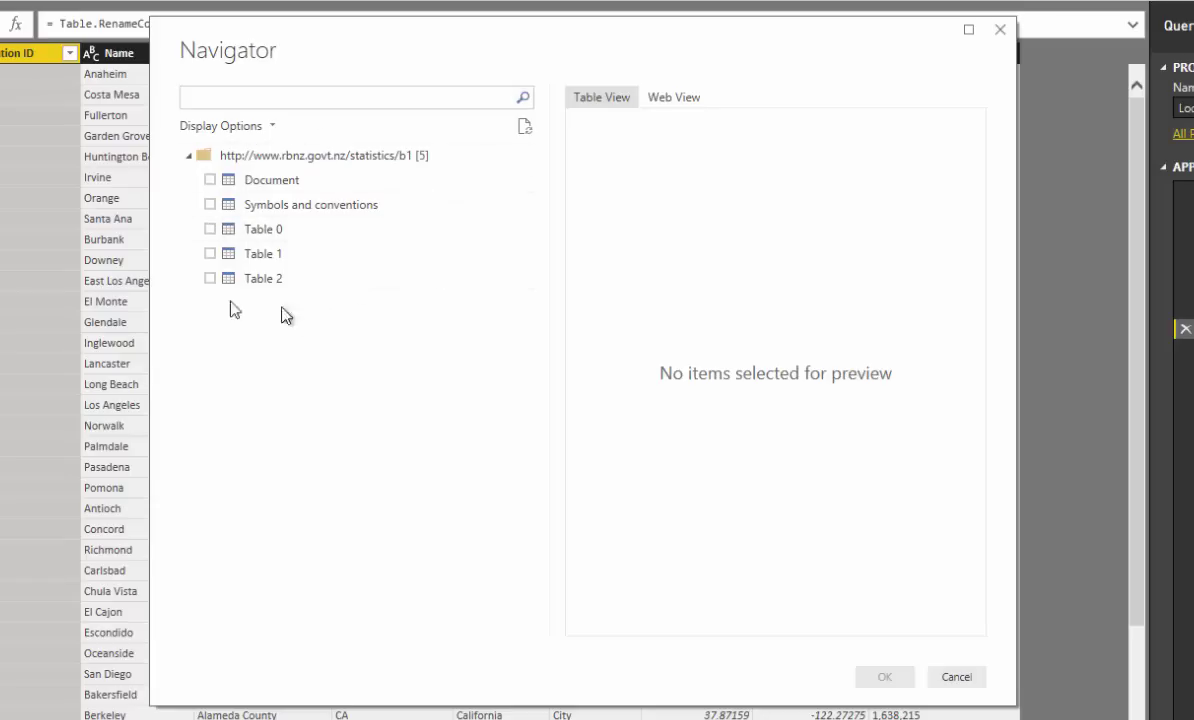
- Import Table 0 from the exchange rates page as a new query and dismiss the preview age notice
left_click(209, 231)
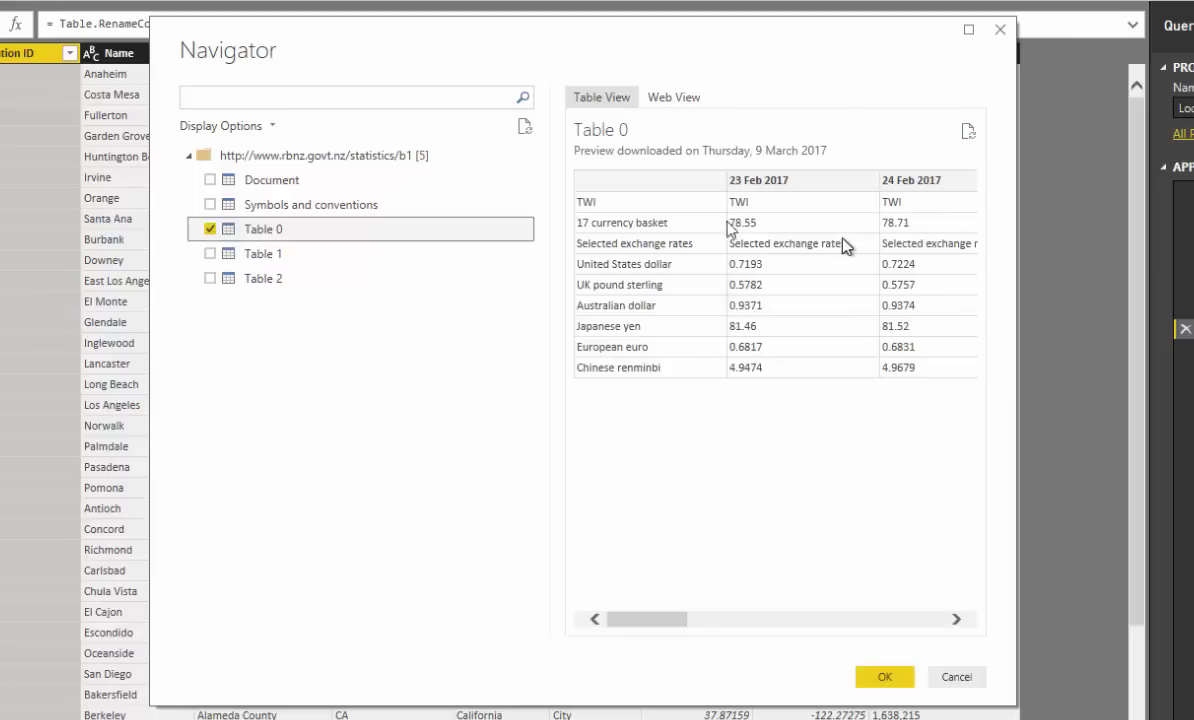
left_click(899, 684)
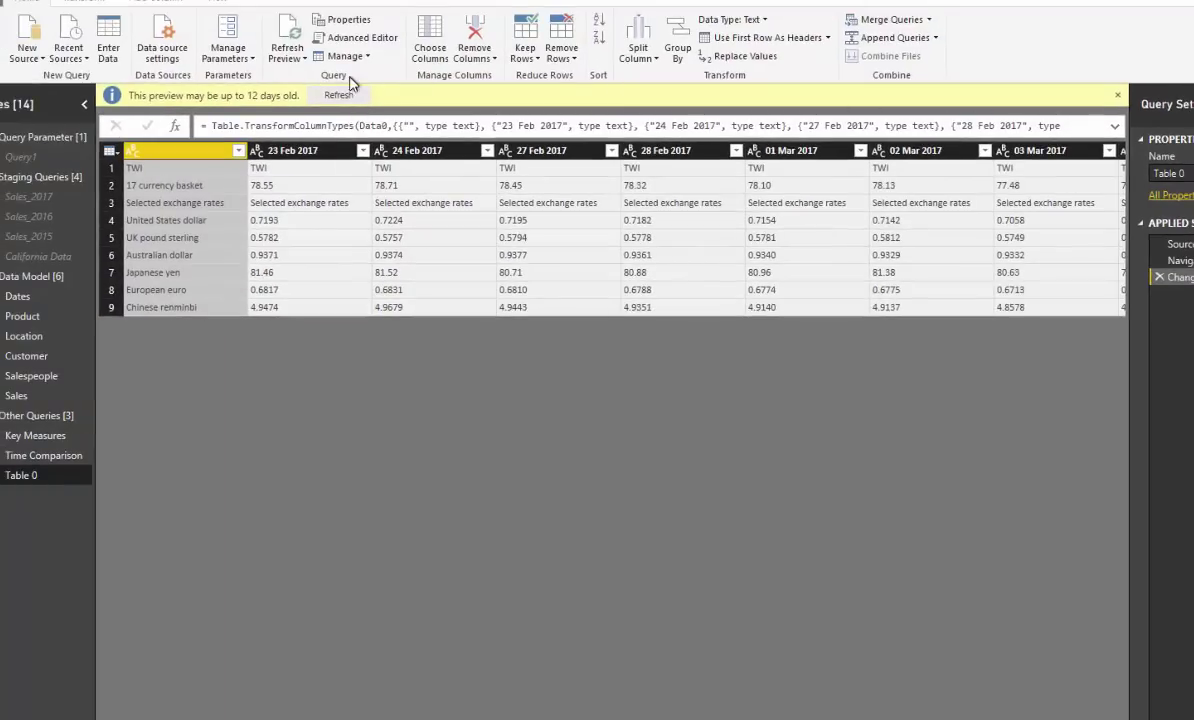
left_click(1117, 95)
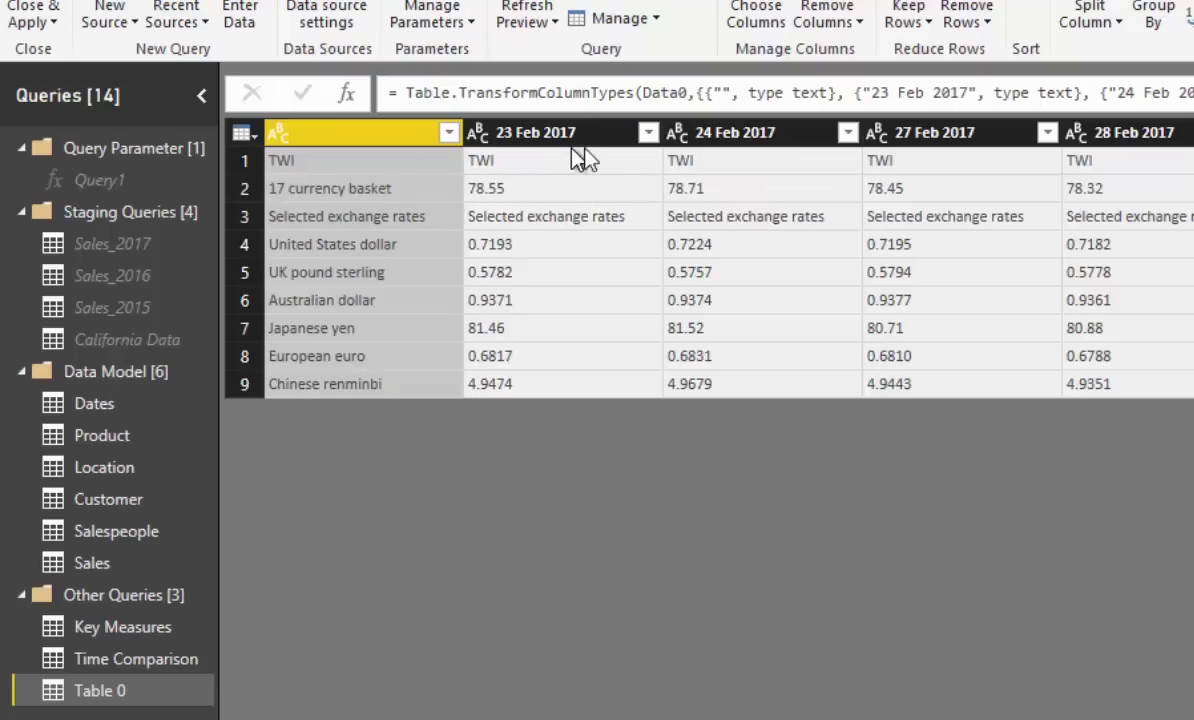
- Filter the 23 Feb 2017 column to exclude the values 78.55, Selected exchange rates and TWI
left_click(648, 133)
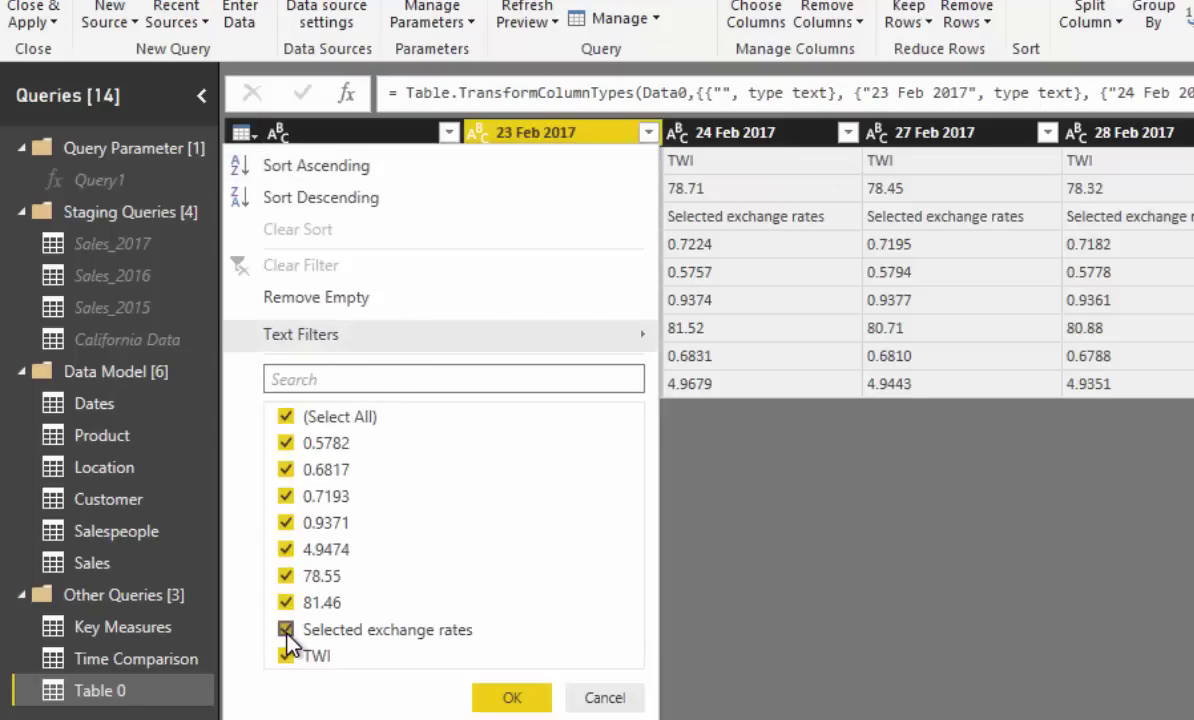
left_click(648, 132)
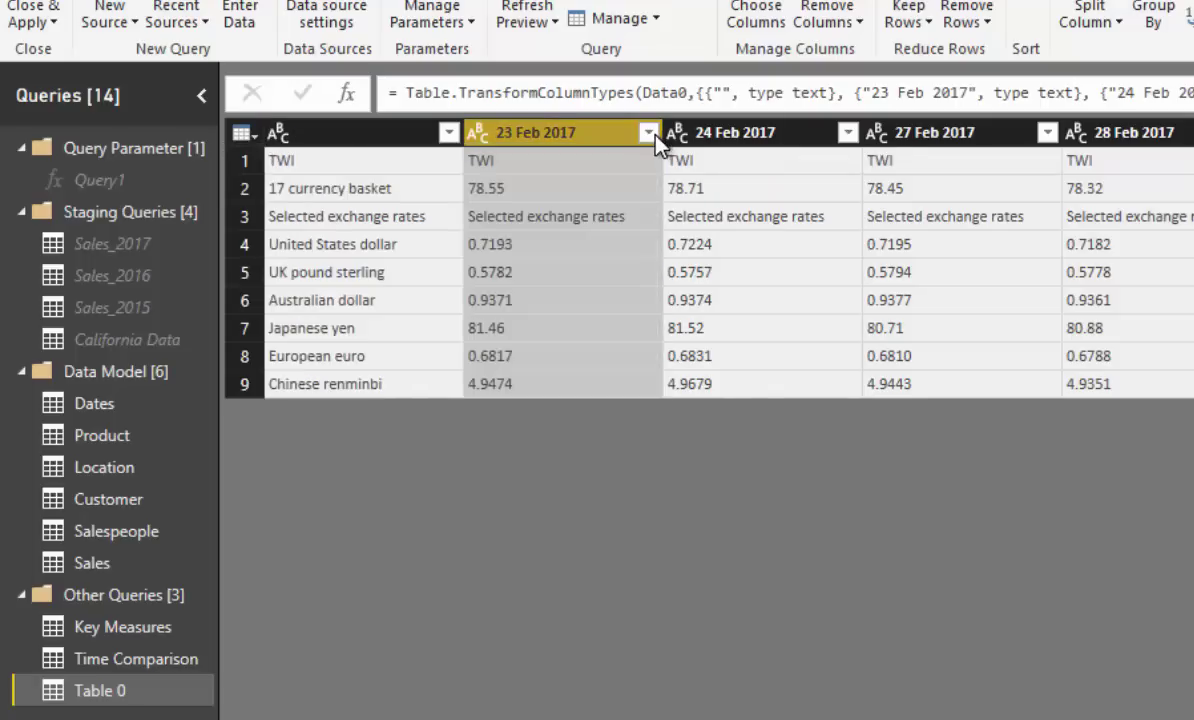
left_click(646, 130)
left_click(286, 576)
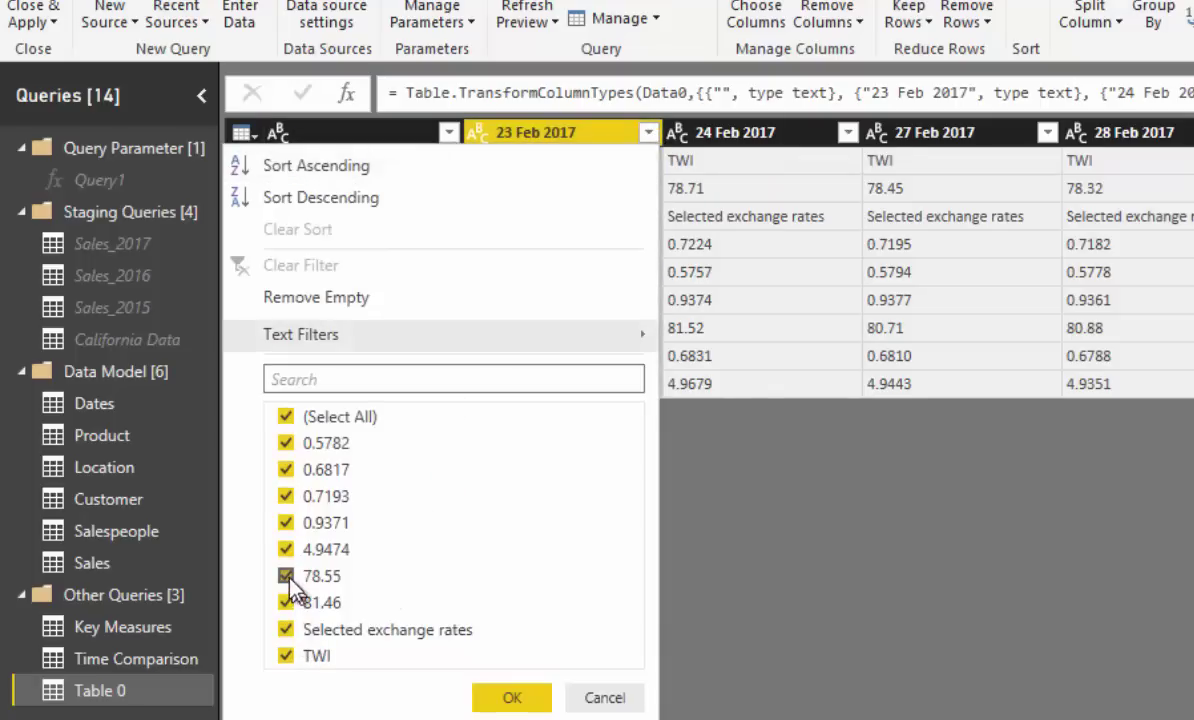
left_click(286, 629)
left_click(286, 656)
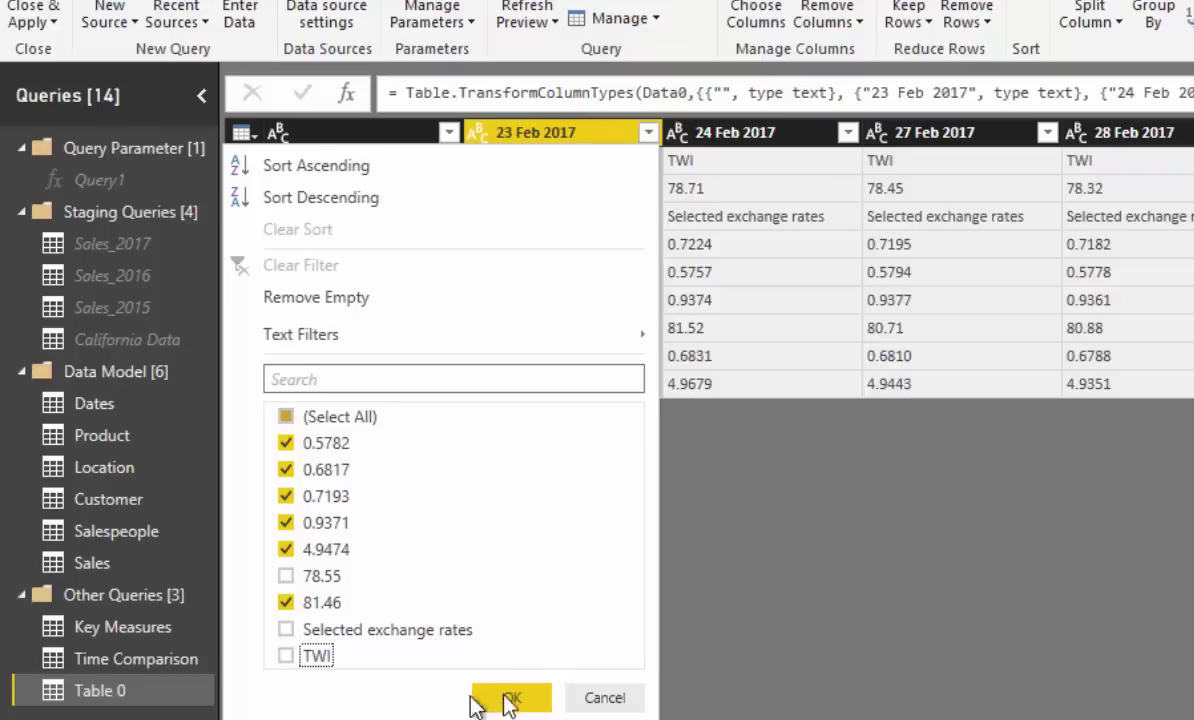
left_click(508, 698)
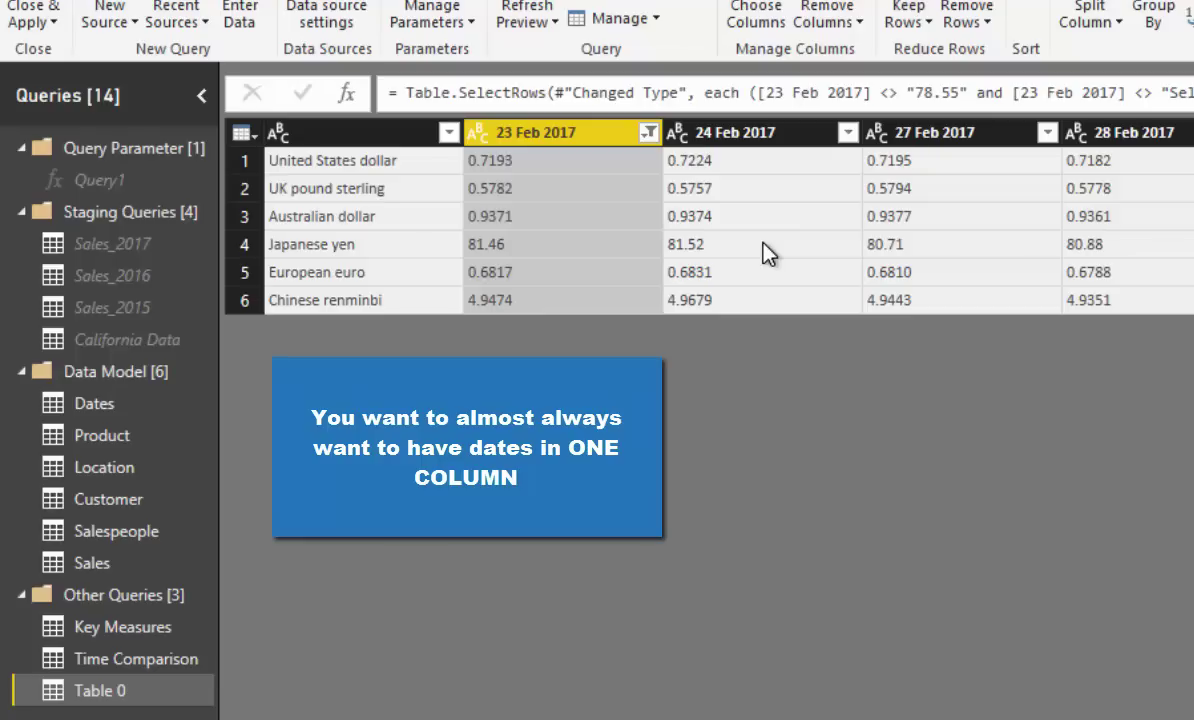
left_click(389, 141)
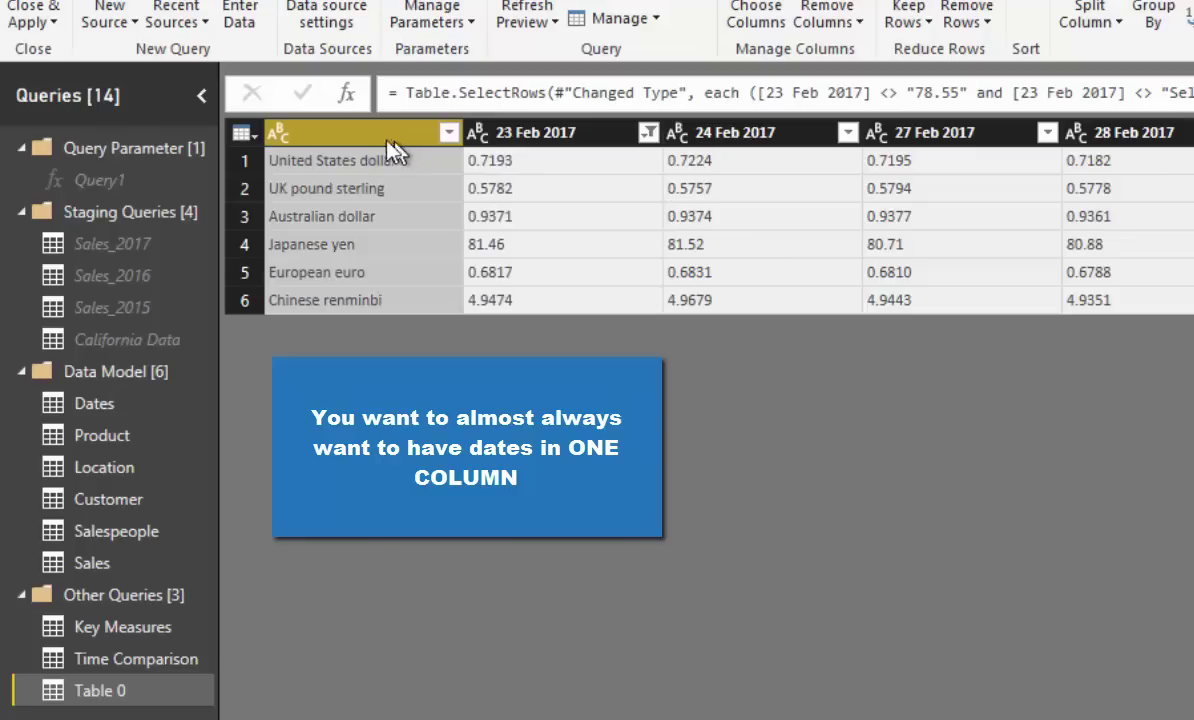
right_click(386, 142)
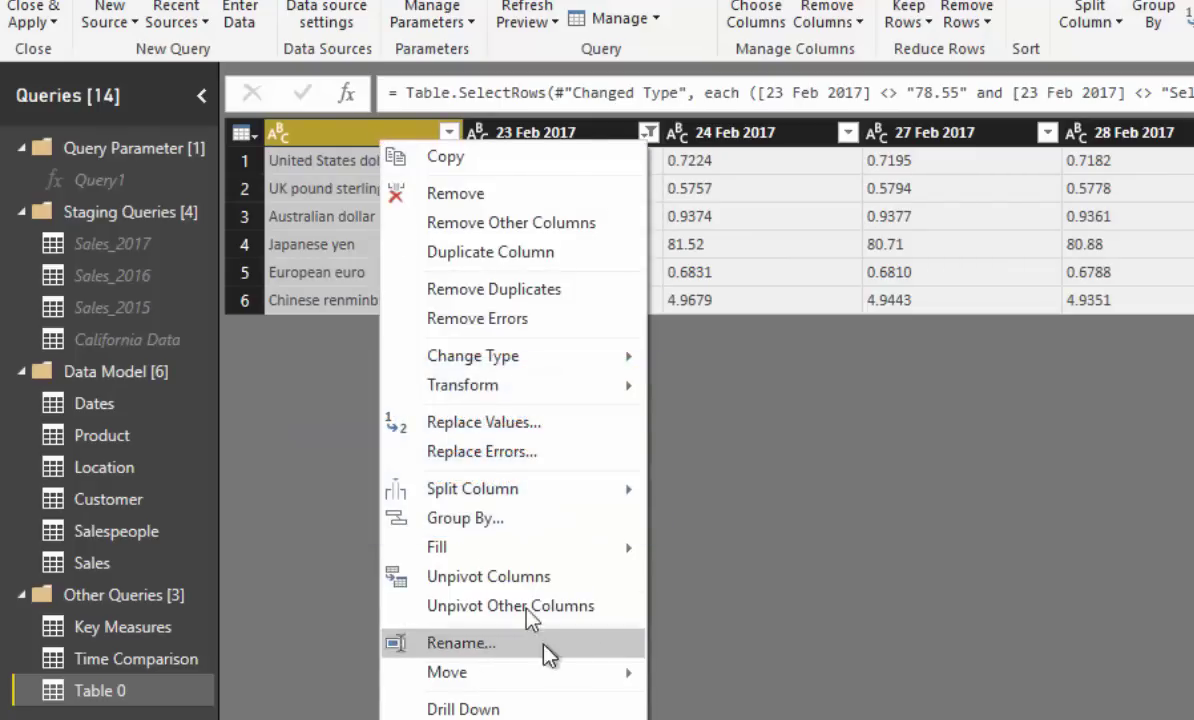
left_click(283, 137)
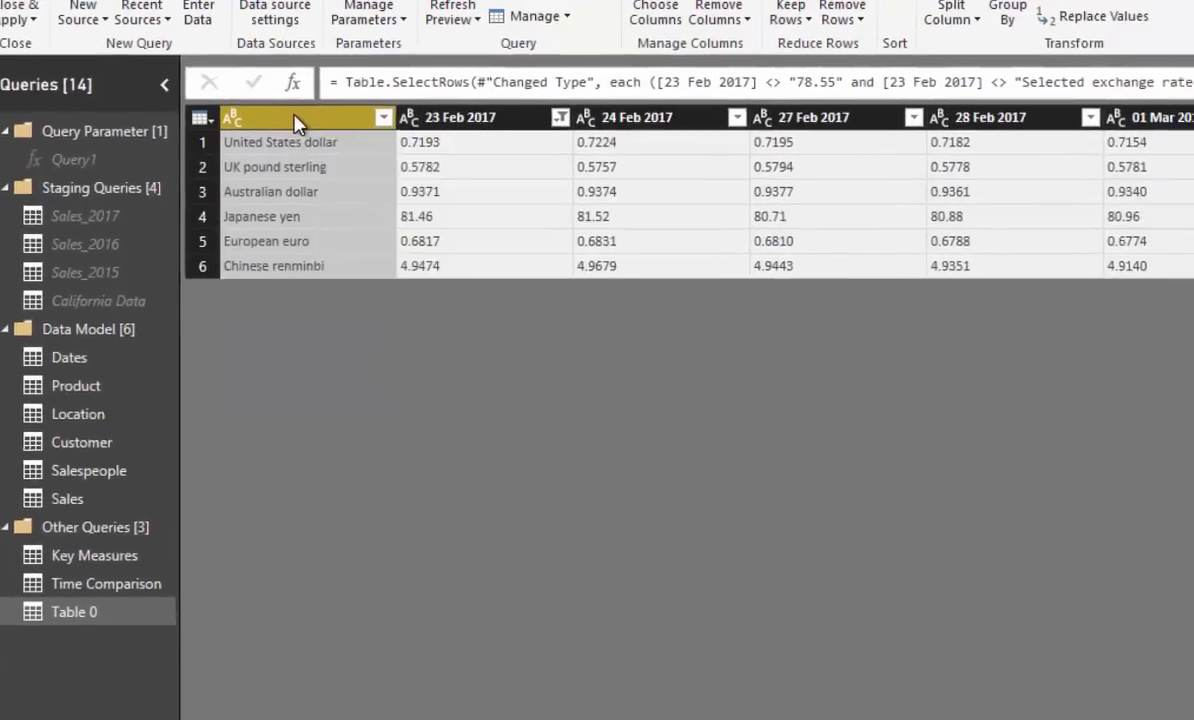
right_click(292, 118)
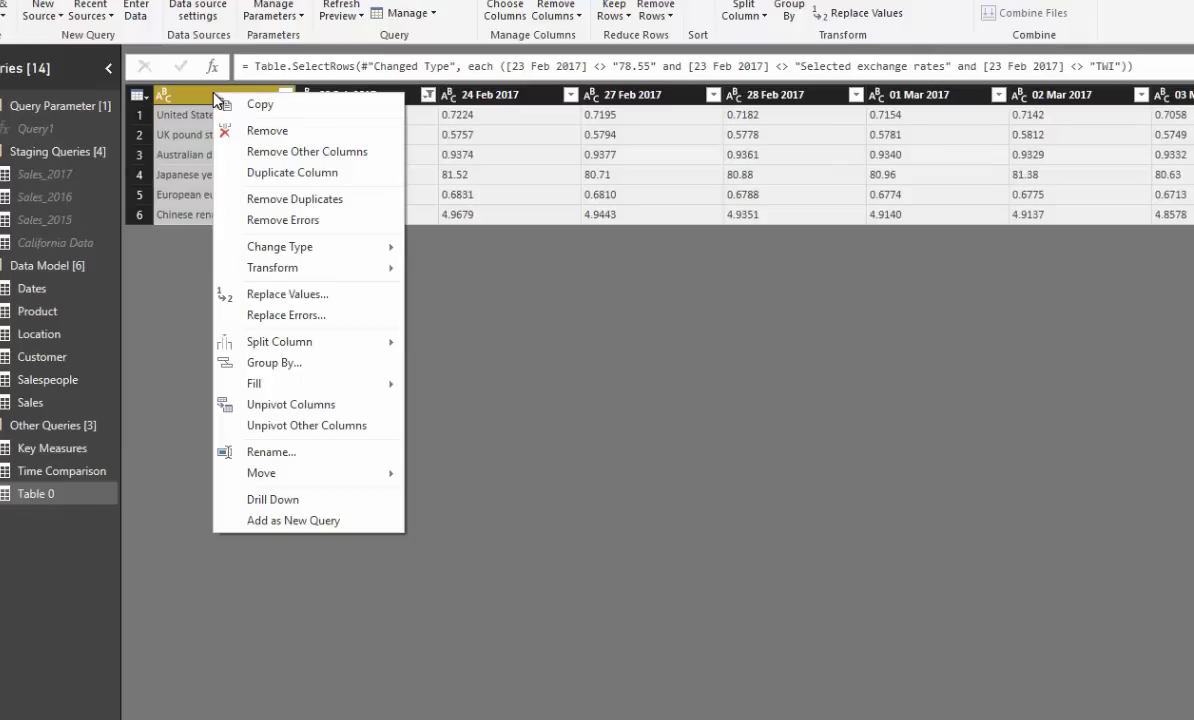
left_click(310, 425)
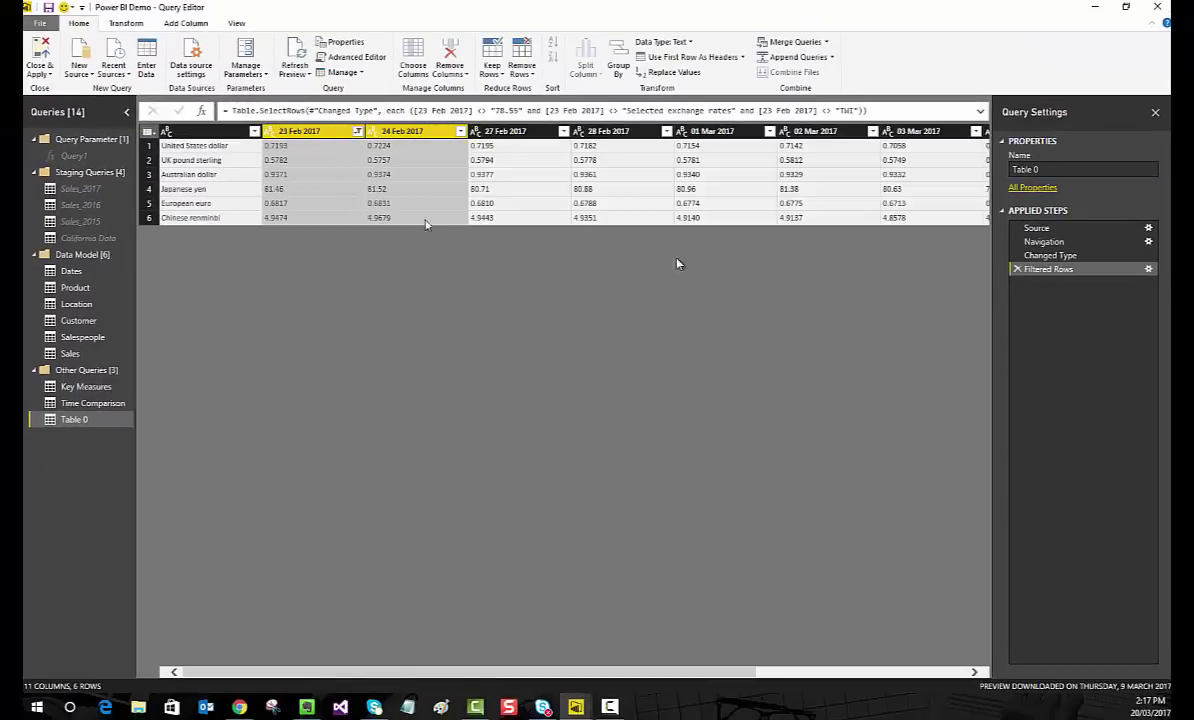
- Demote the exchange rate table's headers, including the dates, into its first row
left_click(216, 133)
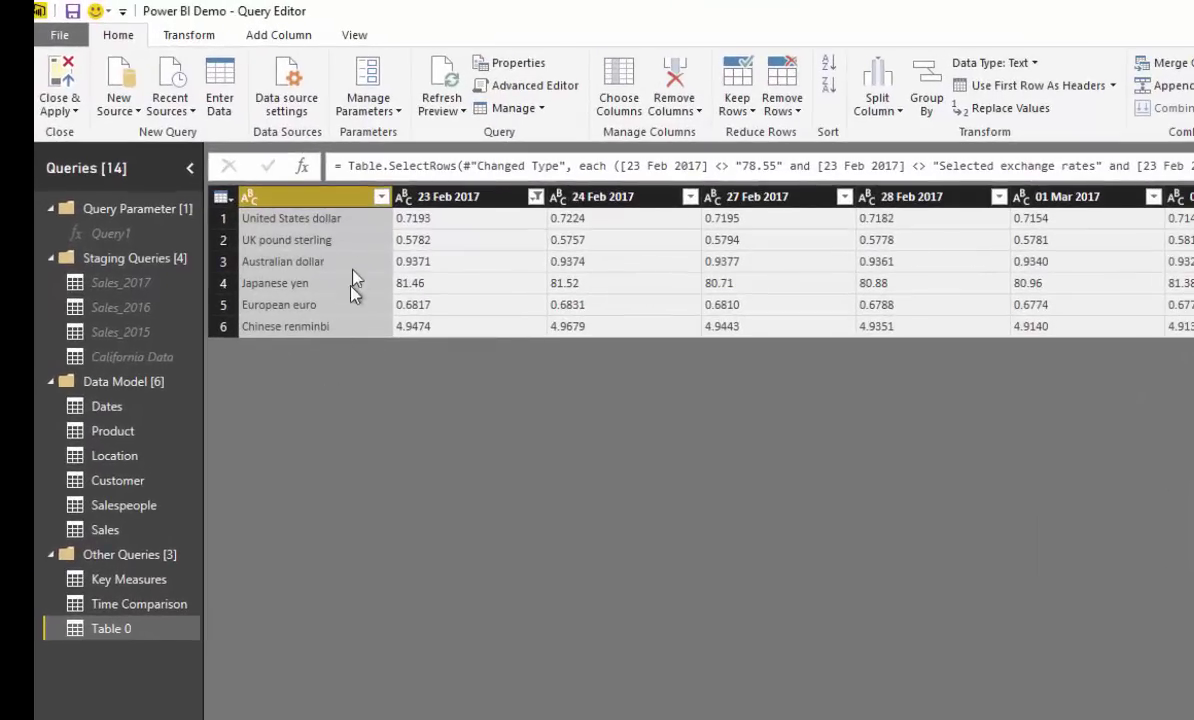
key("alt+t")
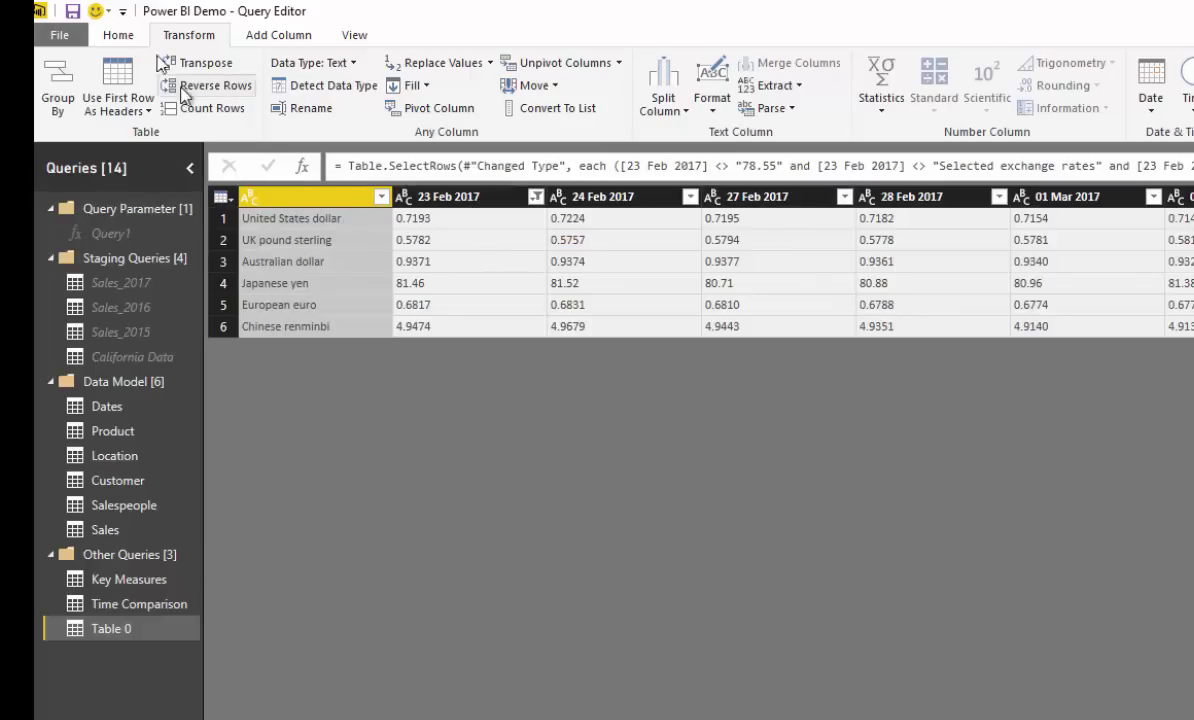
left_click(147, 111)
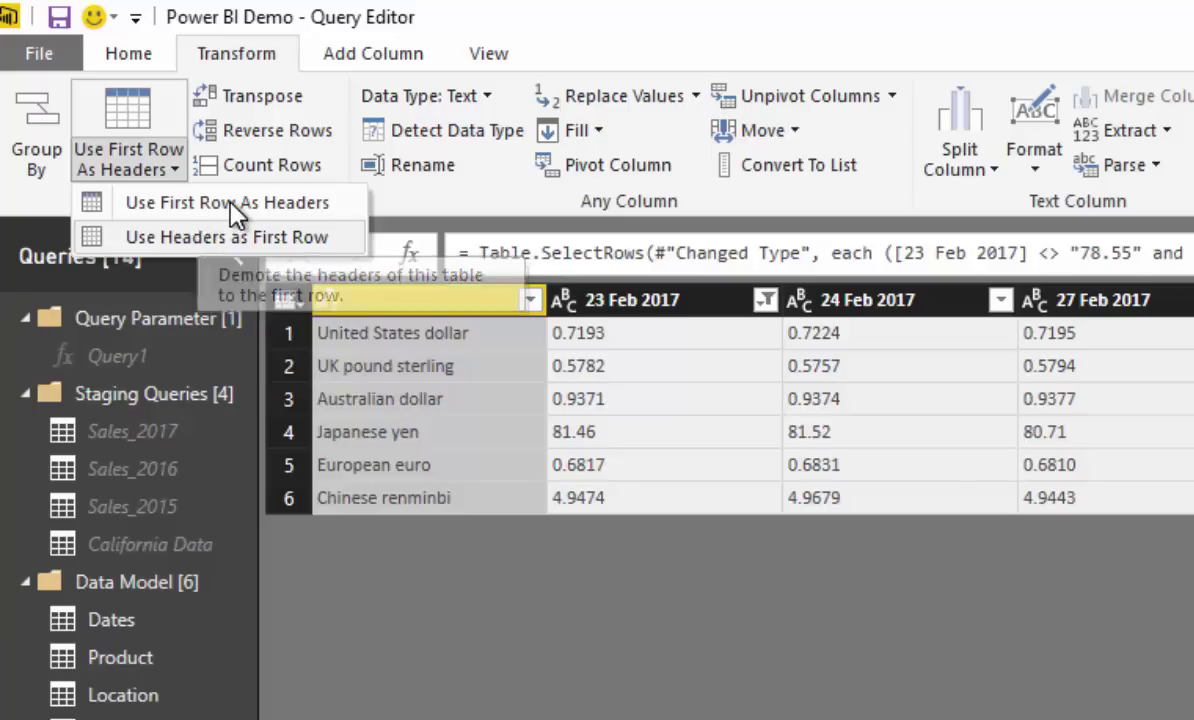
left_click(176, 240)
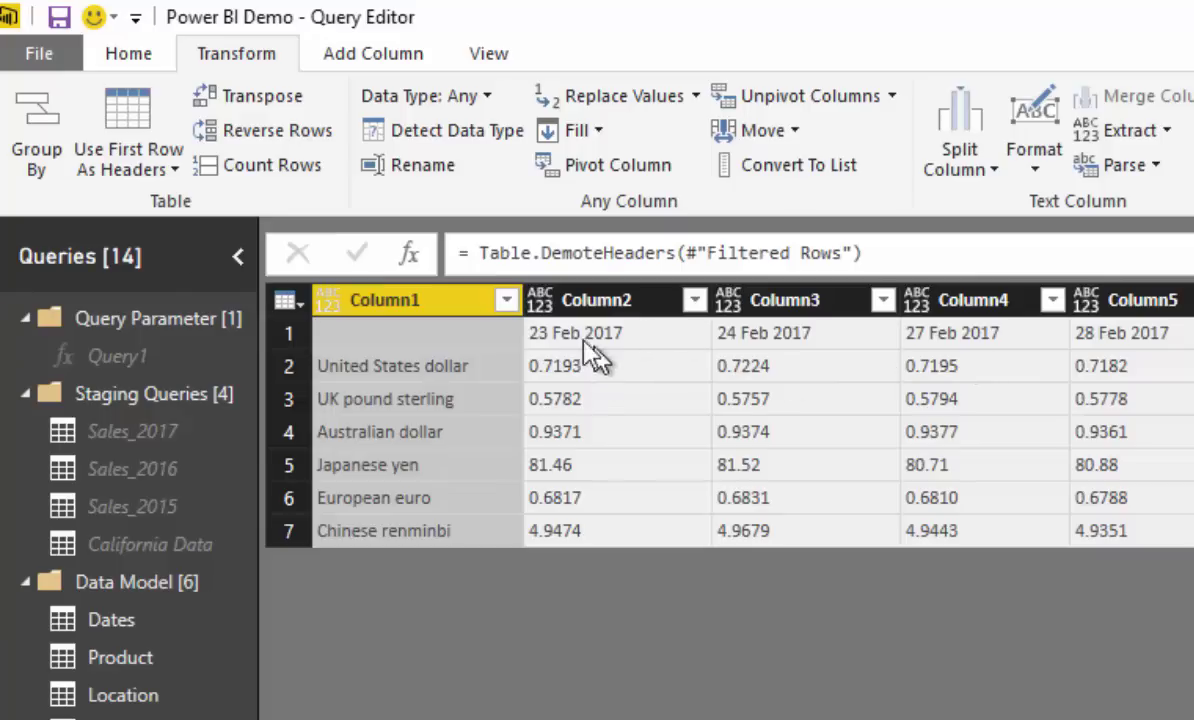
- Transpose the exchange rate table and promote its first row, with the currency names, to headers
left_click(255, 99)
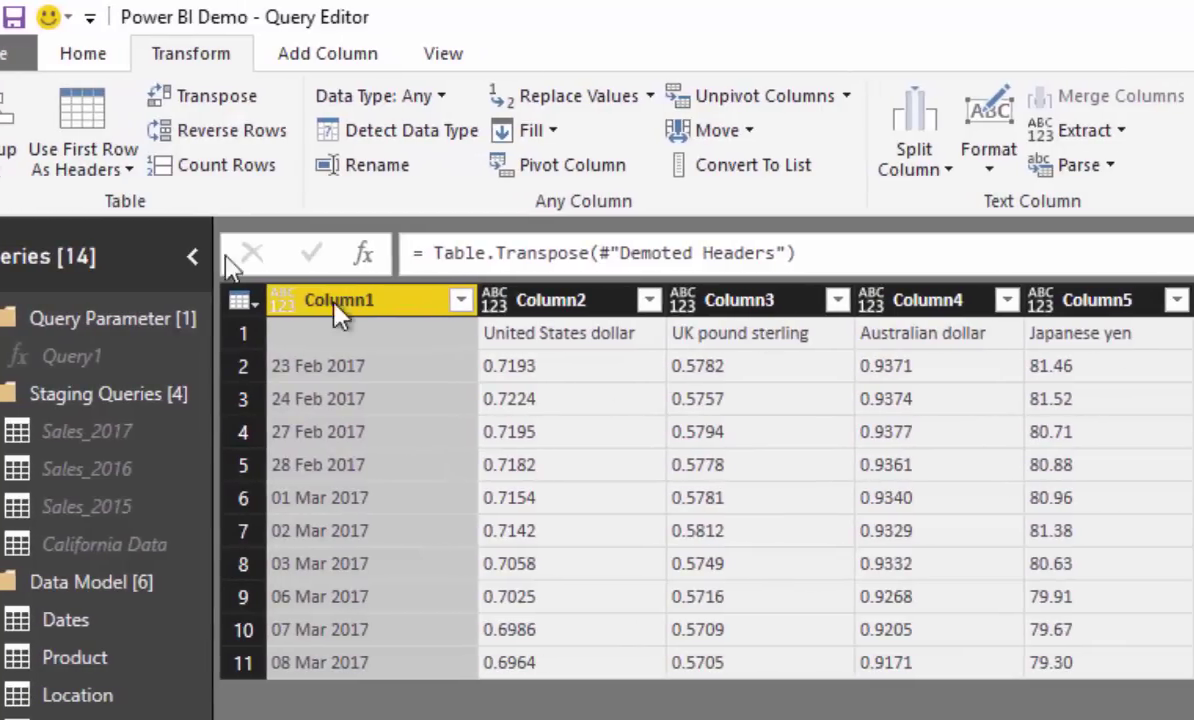
left_click(88, 118)
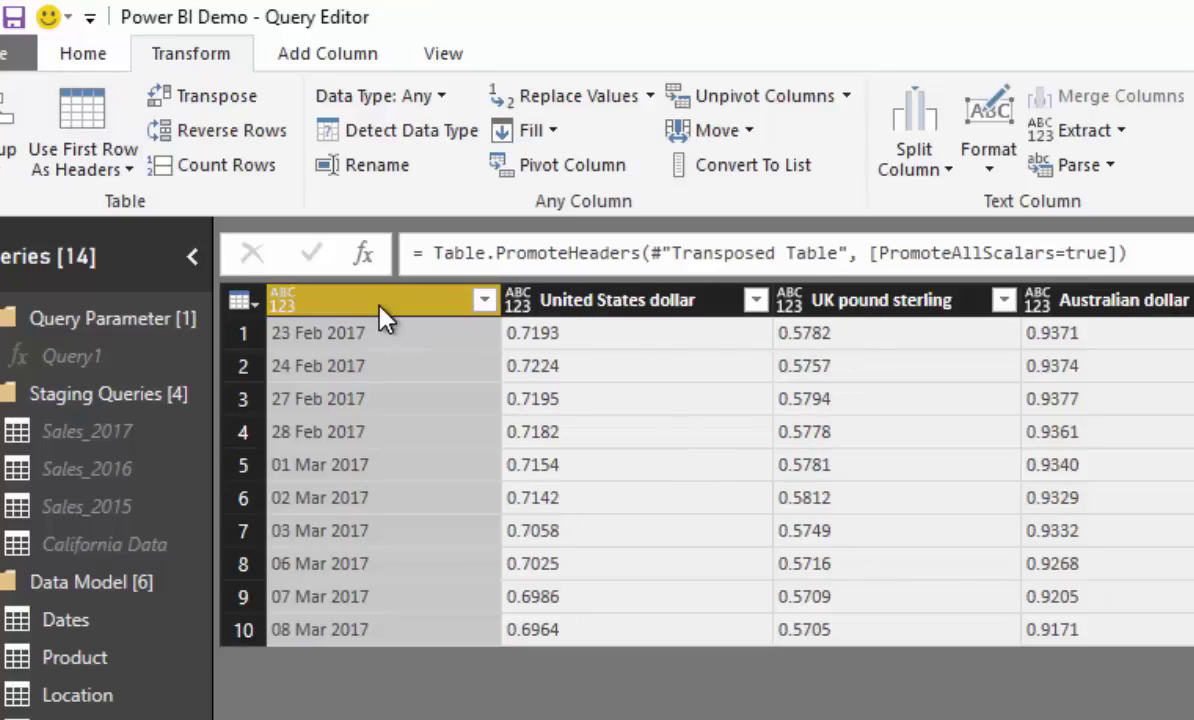
- Rename the United States dollar column as NZDUSD and the UK pound sterling column as NZDGBP
double_click(630, 310)
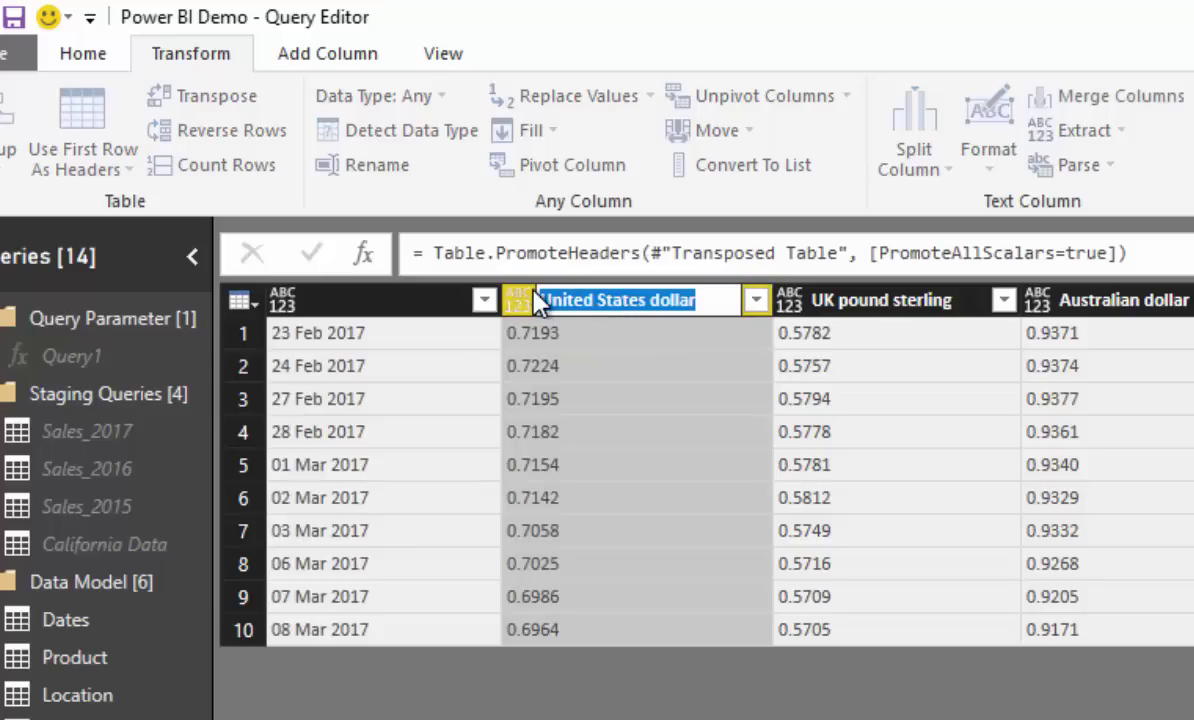
type("NZDUSD")
key("Return")
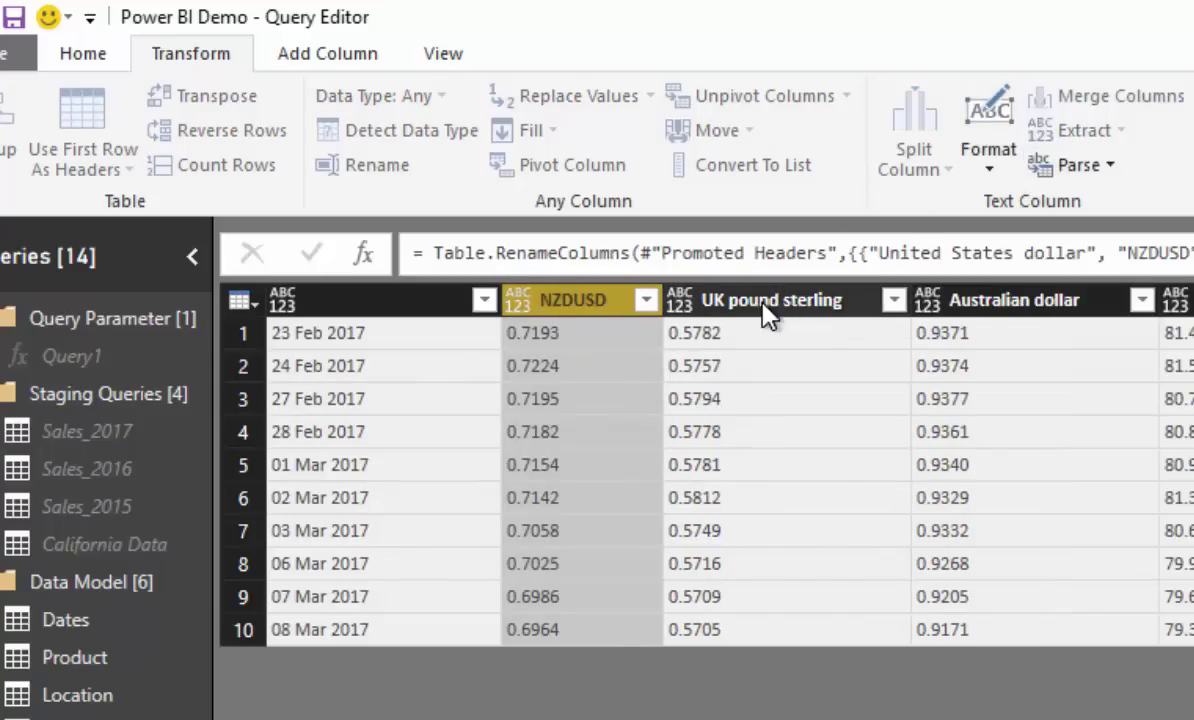
double_click(765, 305)
type("NZDG")
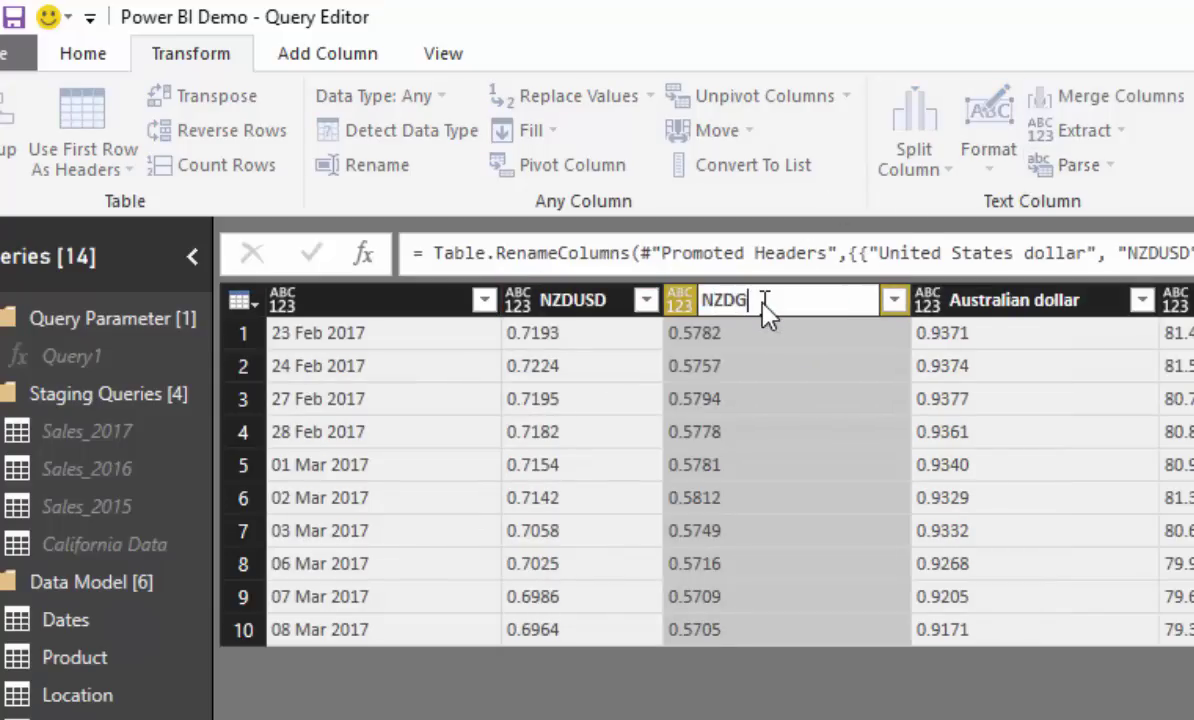
type("BP")
key("Return")
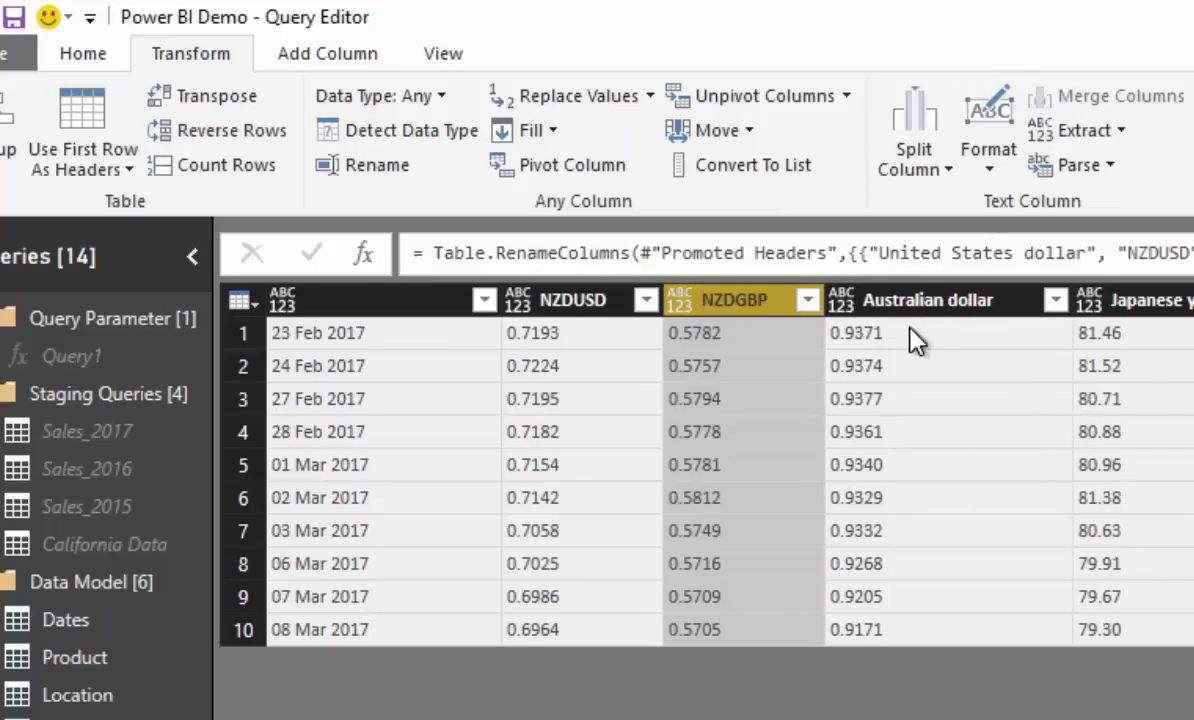
- Rename the Australian dollar column as NZDAUD and the Japanese yen column as NZDJPY
double_click(935, 302)
type("NZDAU")
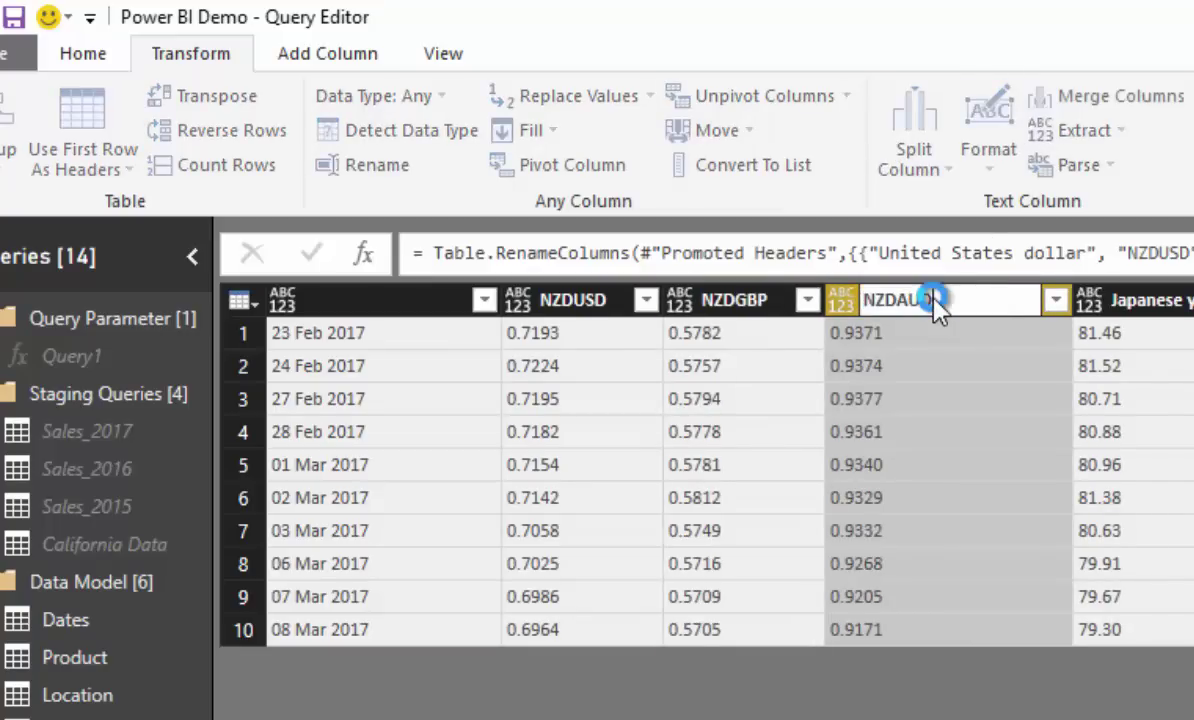
type("D")
key("Return")
double_click(1072, 300)
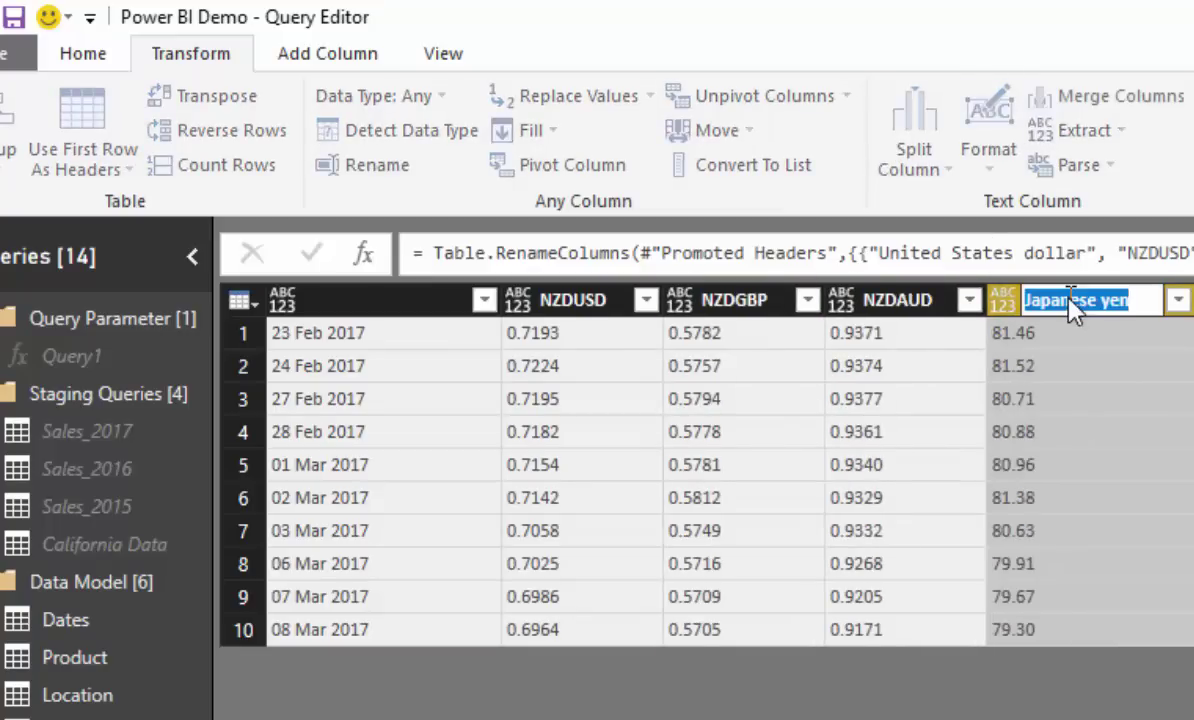
type("NZDJPY")
key("Return")
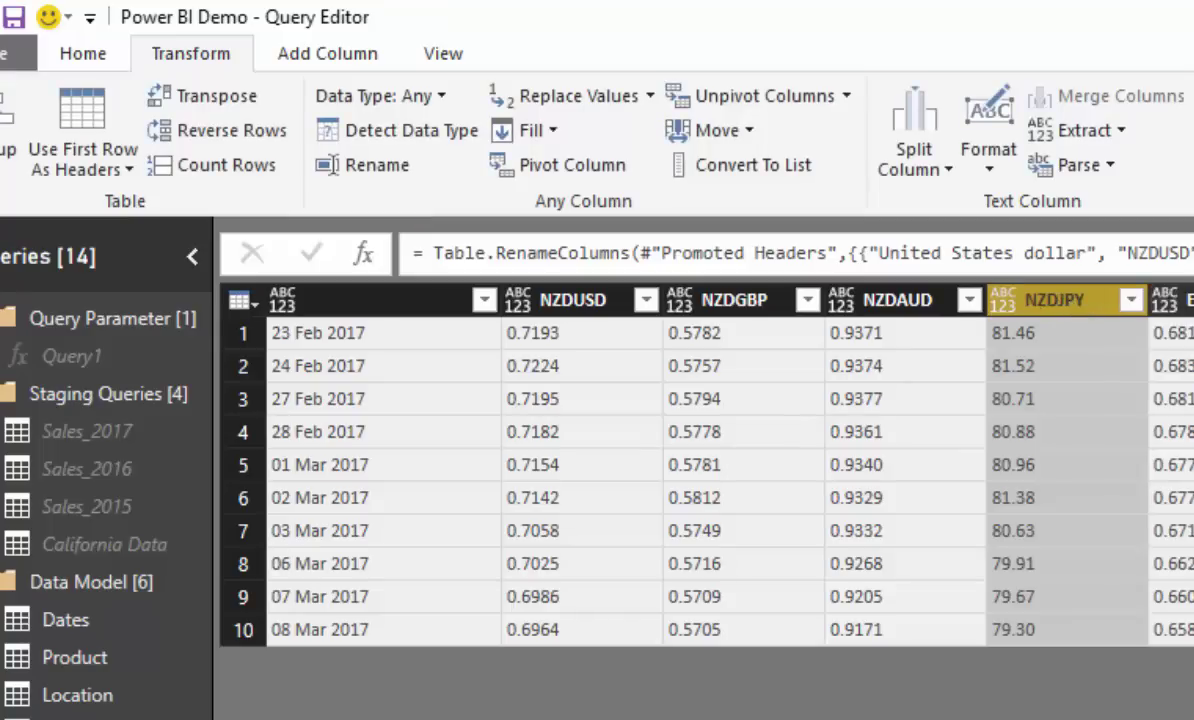
- Rename the European euro column as NZDEUR and the Chinese renminbi column as NZDCNY
left_click(1165, 300)
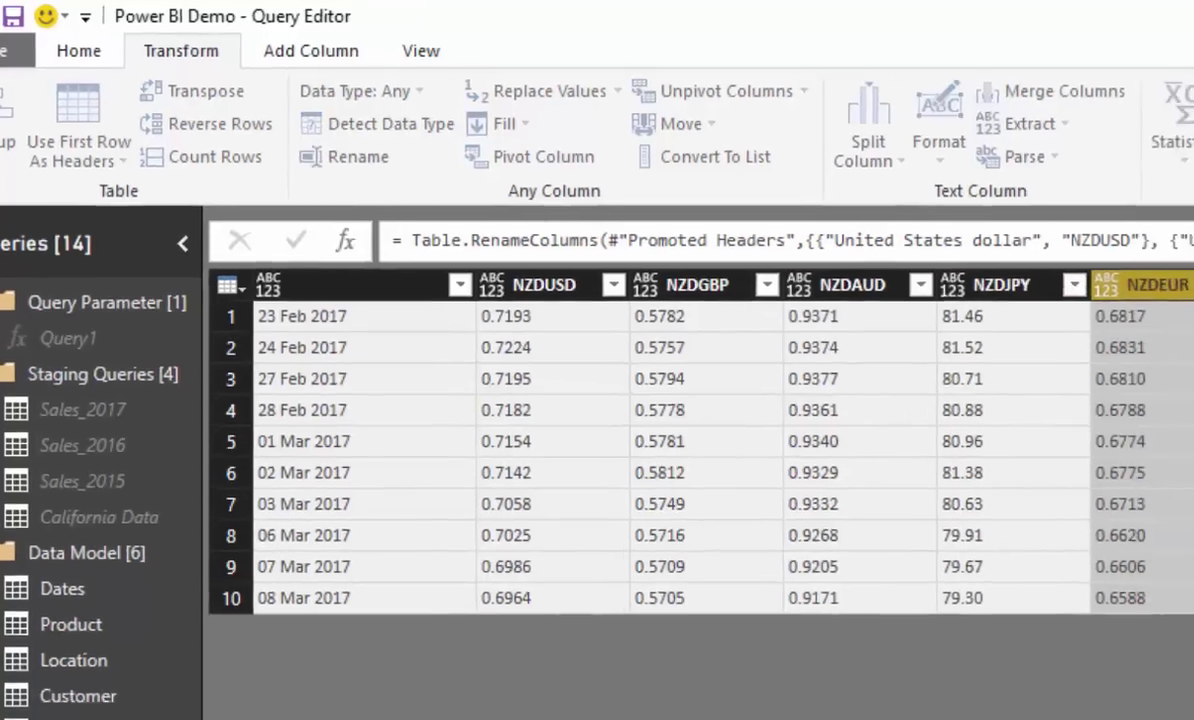
double_click(1050, 225)
type("NZDCNY")
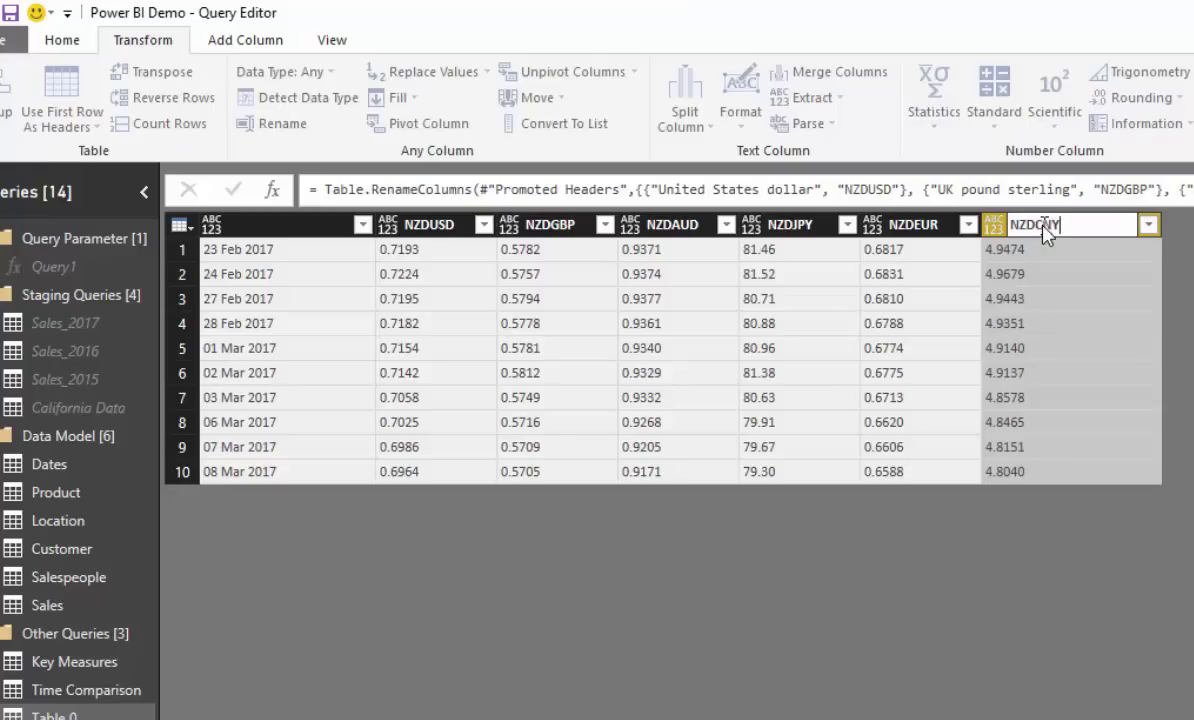
key("Return")
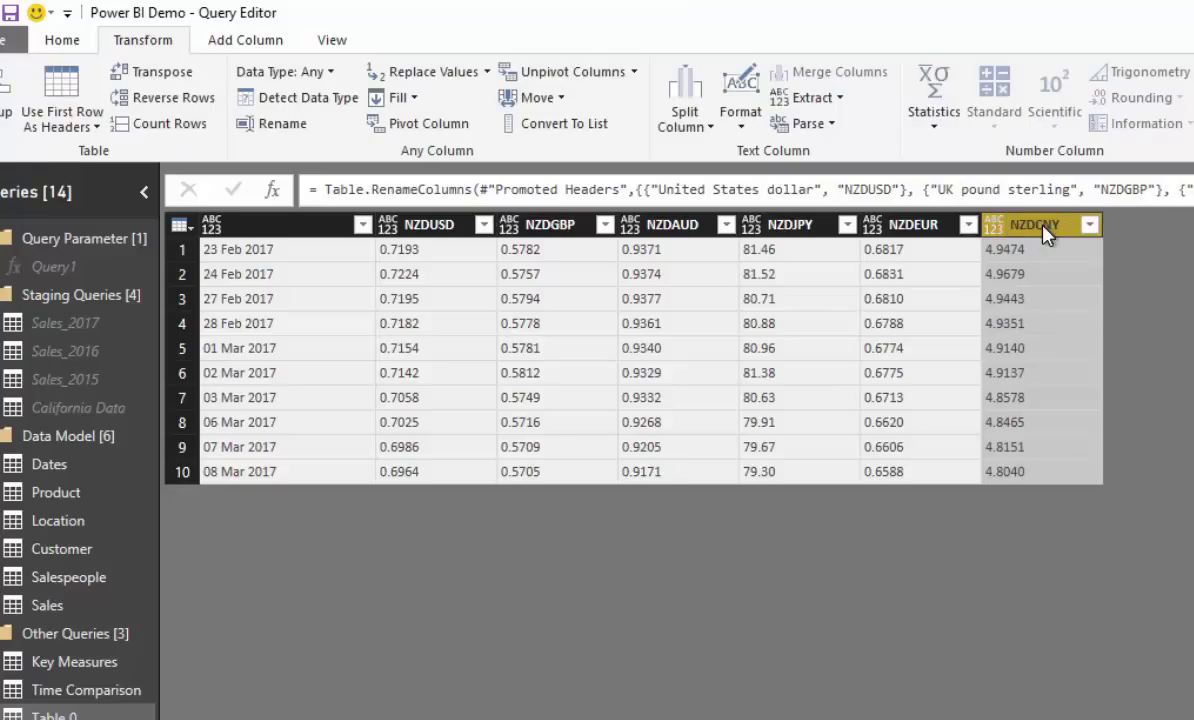
- Name the blank first column Dates and parse its text values as dates
right_click(268, 220)
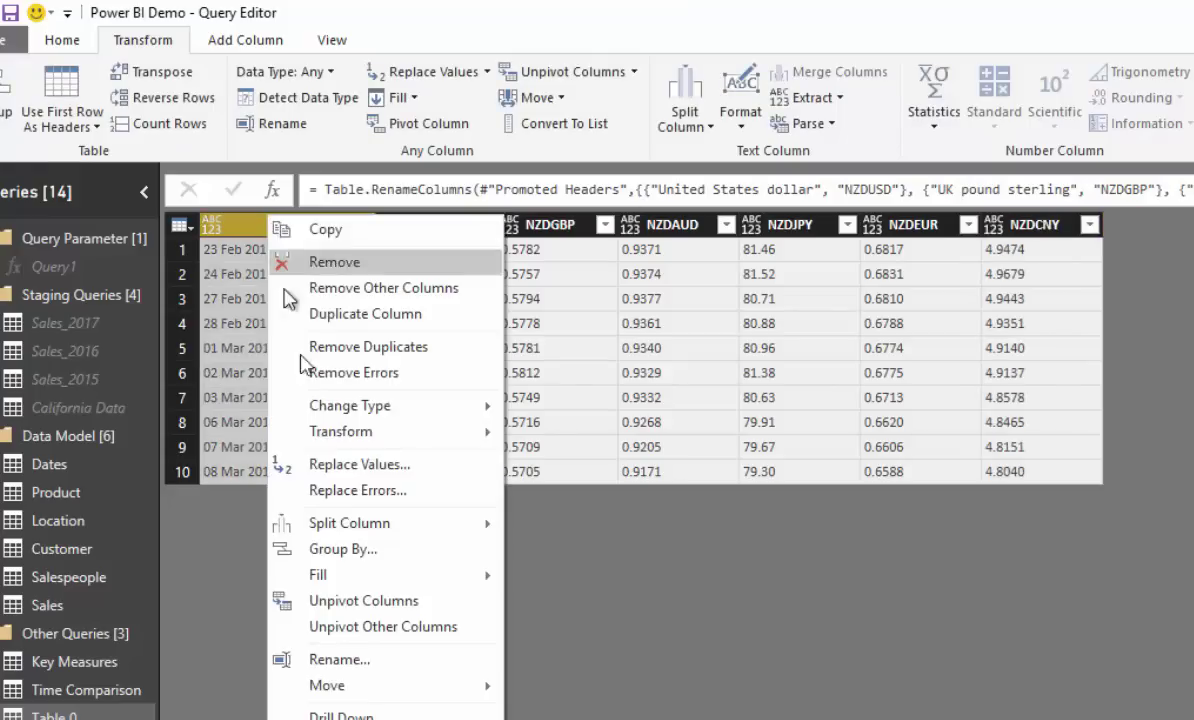
left_click(370, 659)
type("Dates")
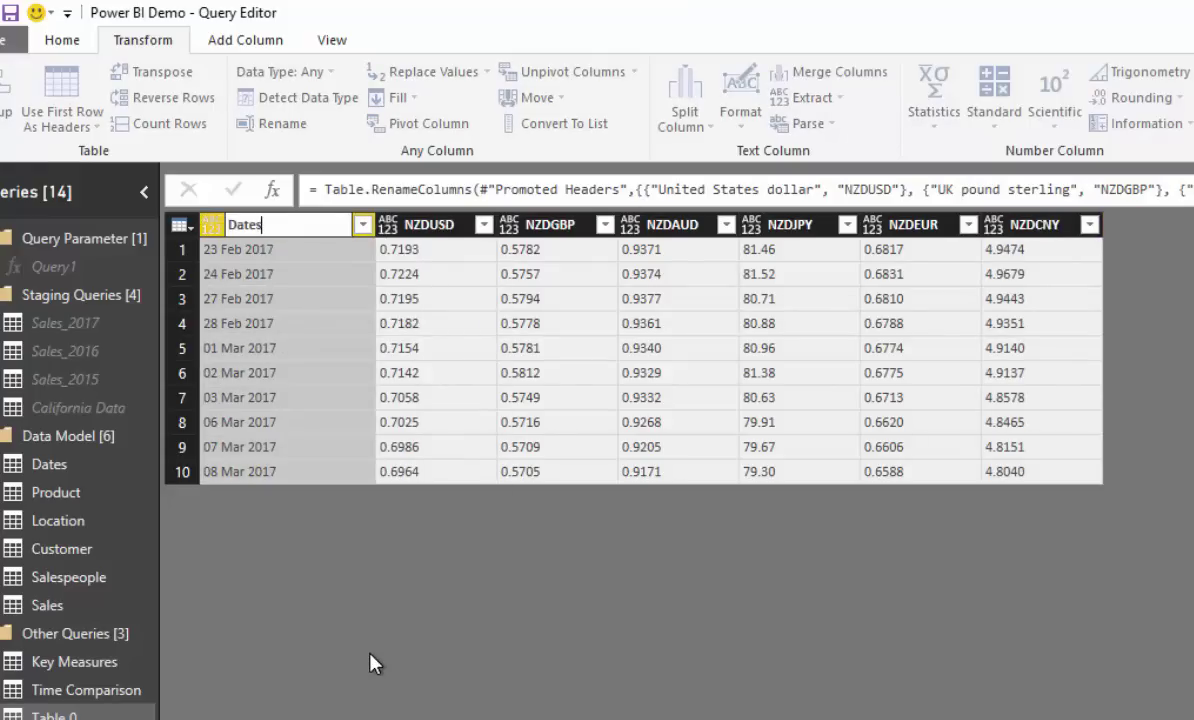
key("Return")
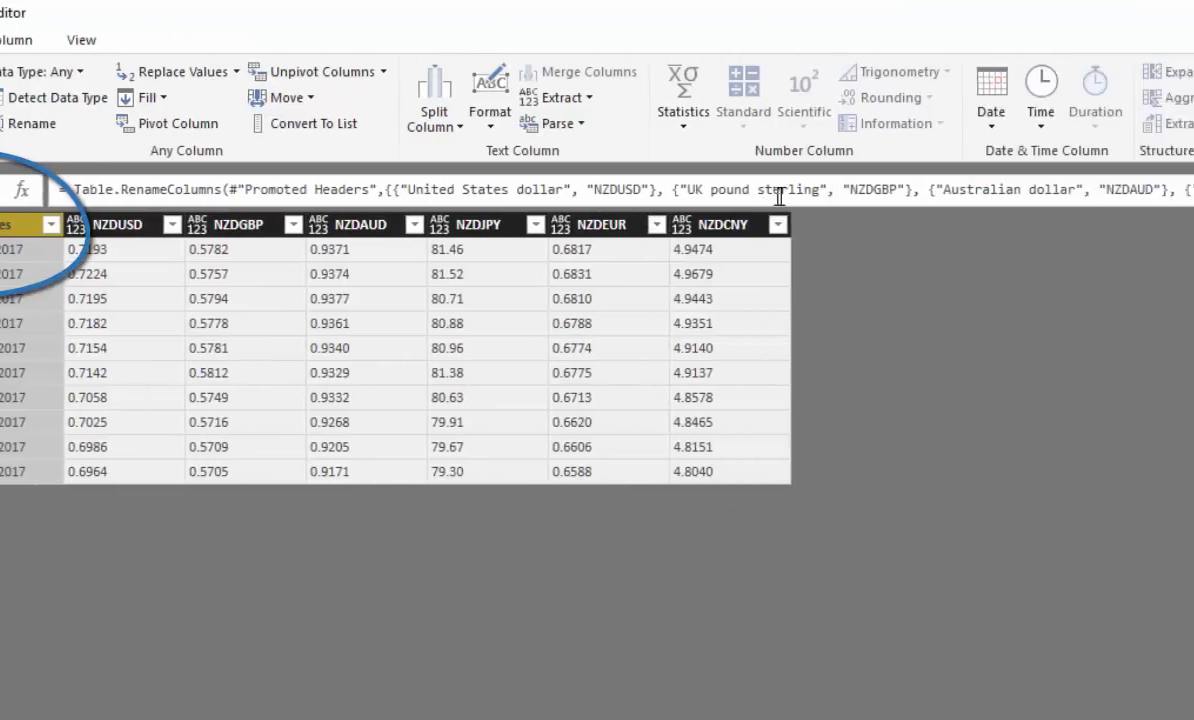
left_click(1003, 128)
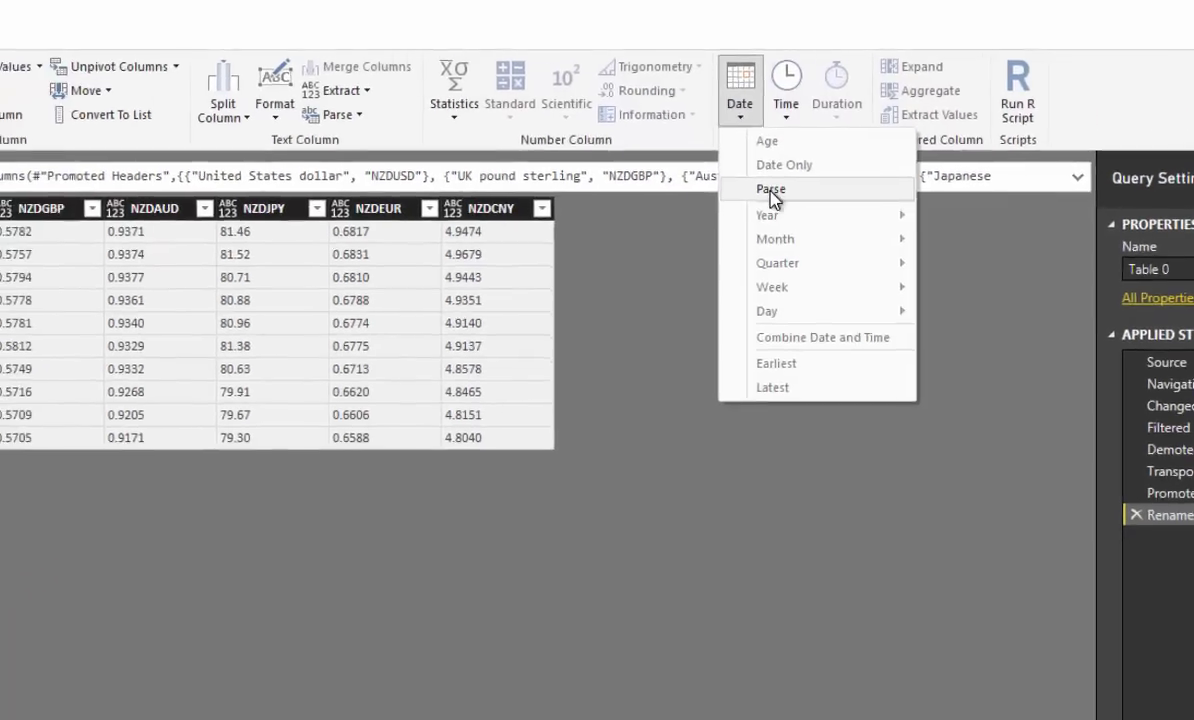
left_click(771, 190)
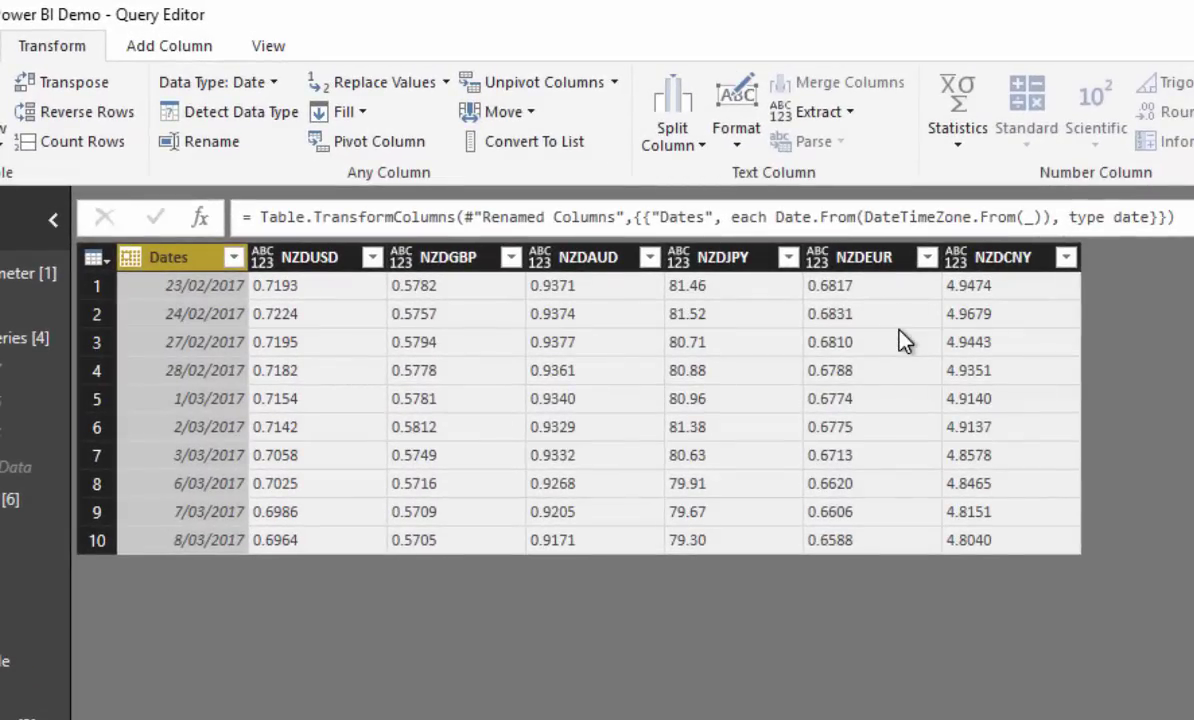
- Unpivot all columns other than Dates into attribute and value rows
right_click(175, 262)
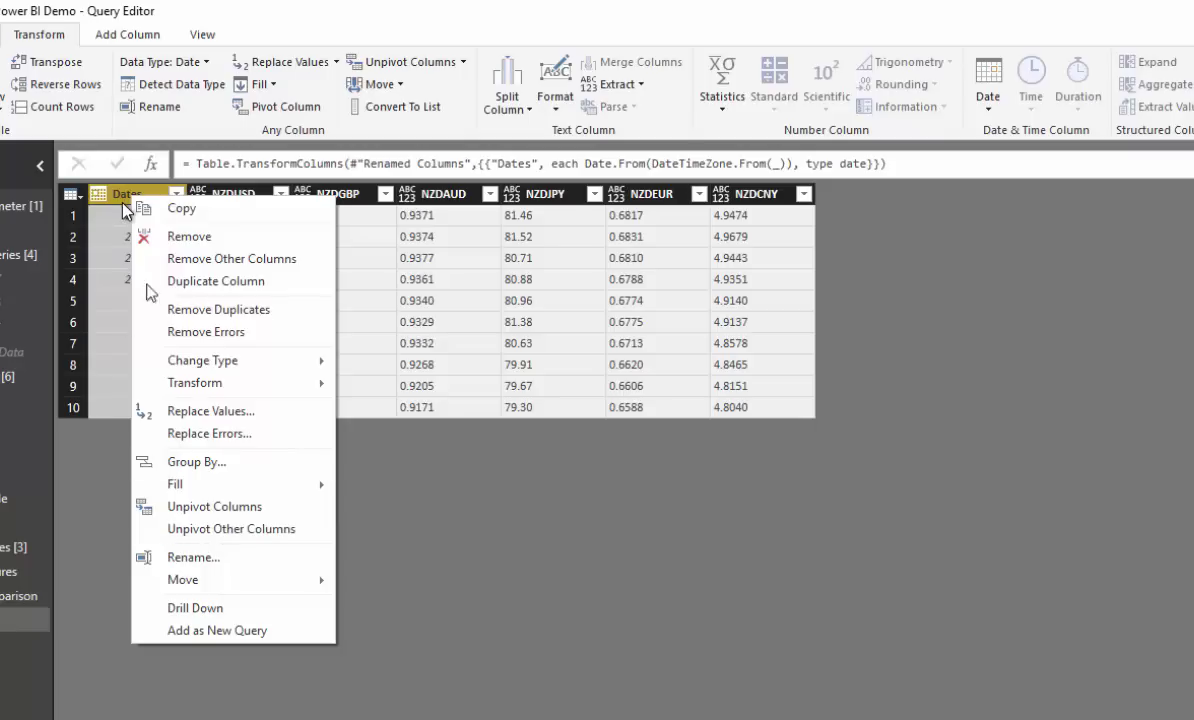
left_click(217, 531)
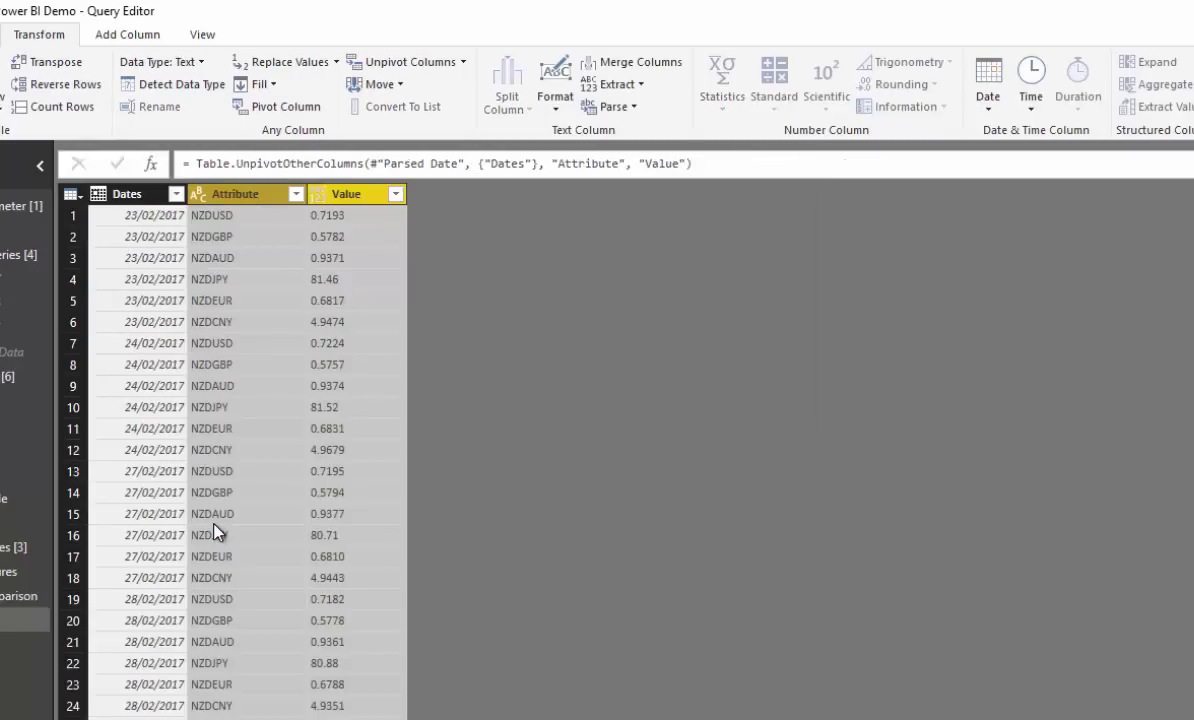
scroll(150, 341, "down", 5)
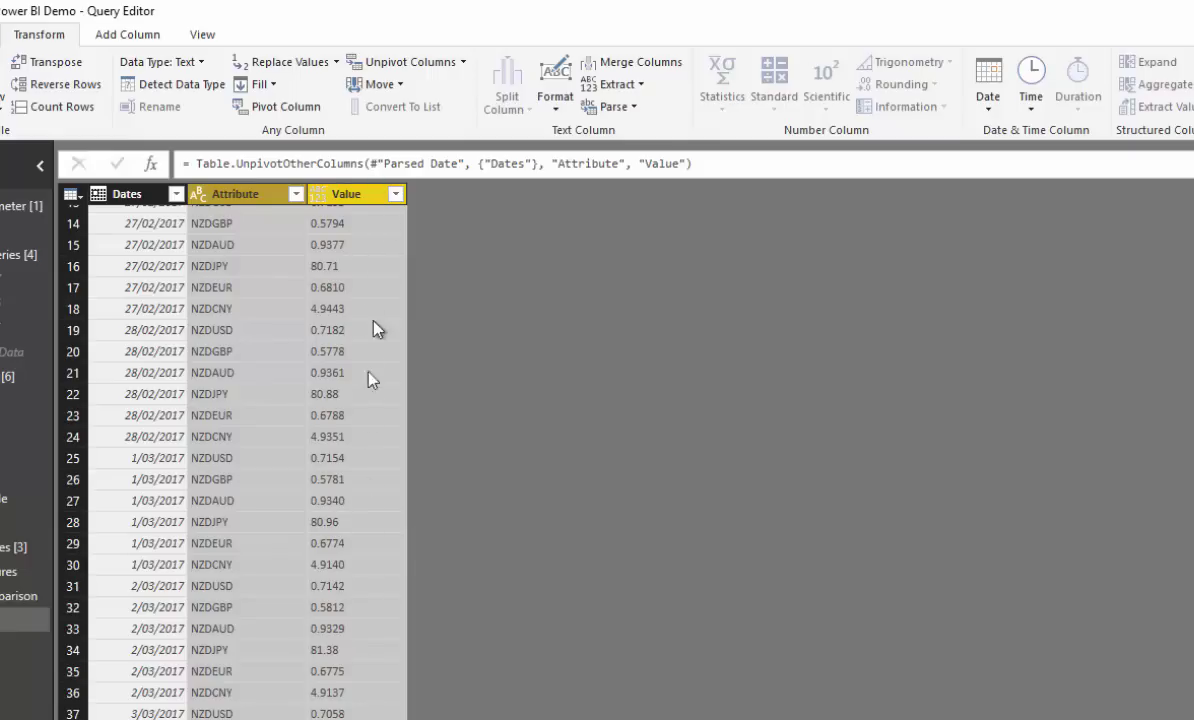
- Rename the Value column as Exchange Rates and the Attribute column as Currency Pair
double_click(340, 196)
type("Exch")
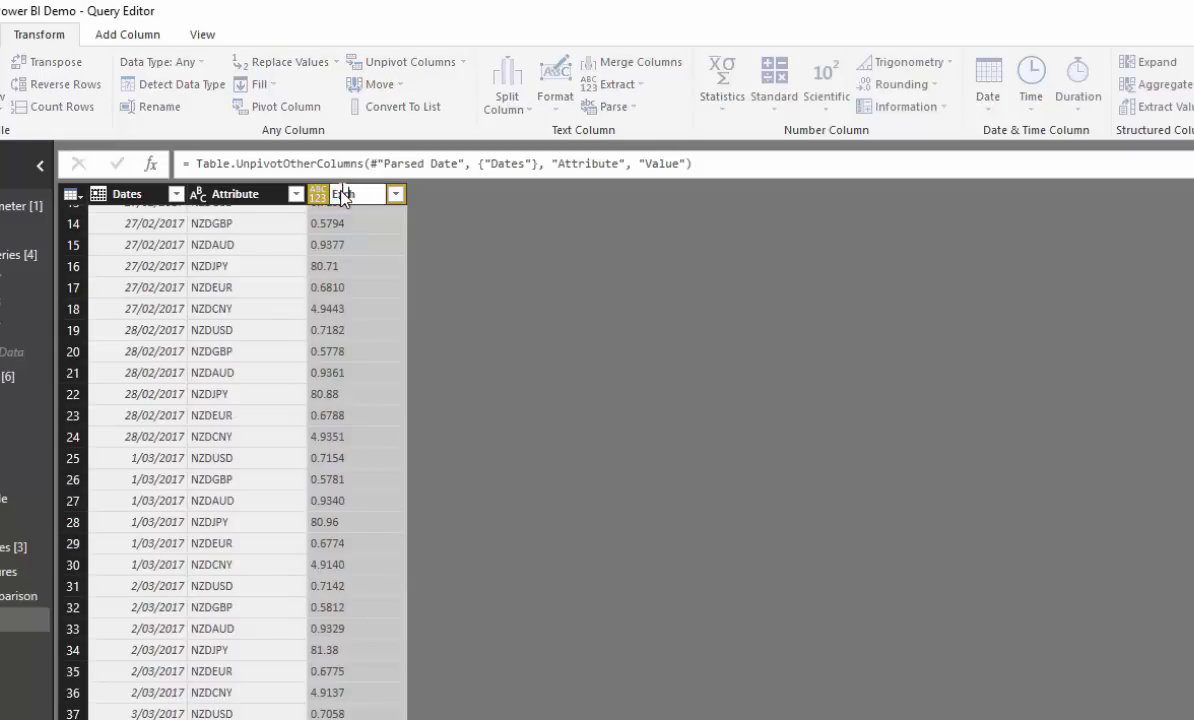
type("ange Rates")
key("Return")
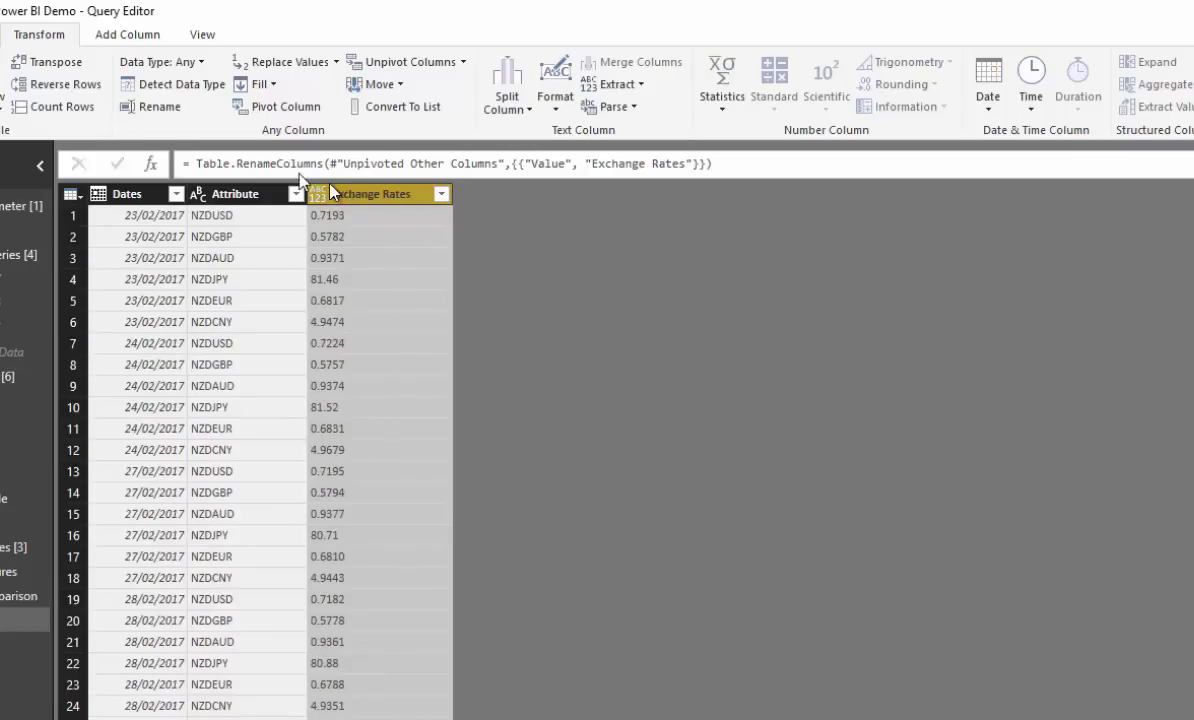
double_click(242, 196)
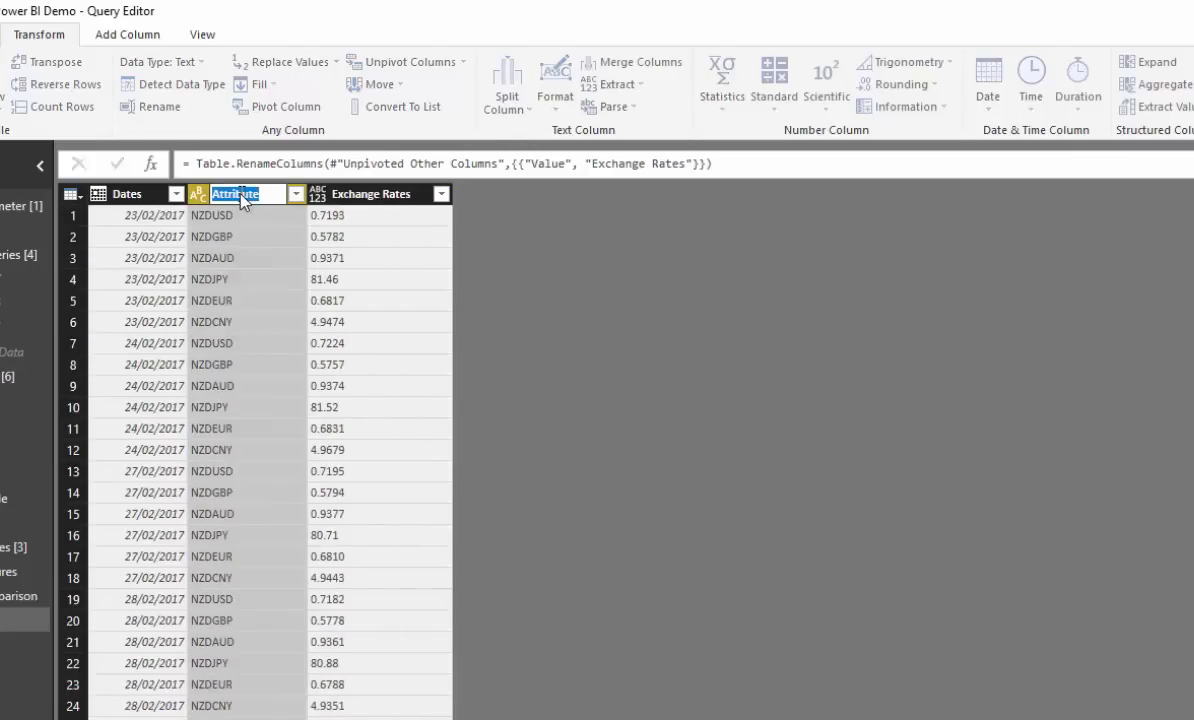
type("Currency Pair")
key("Return")
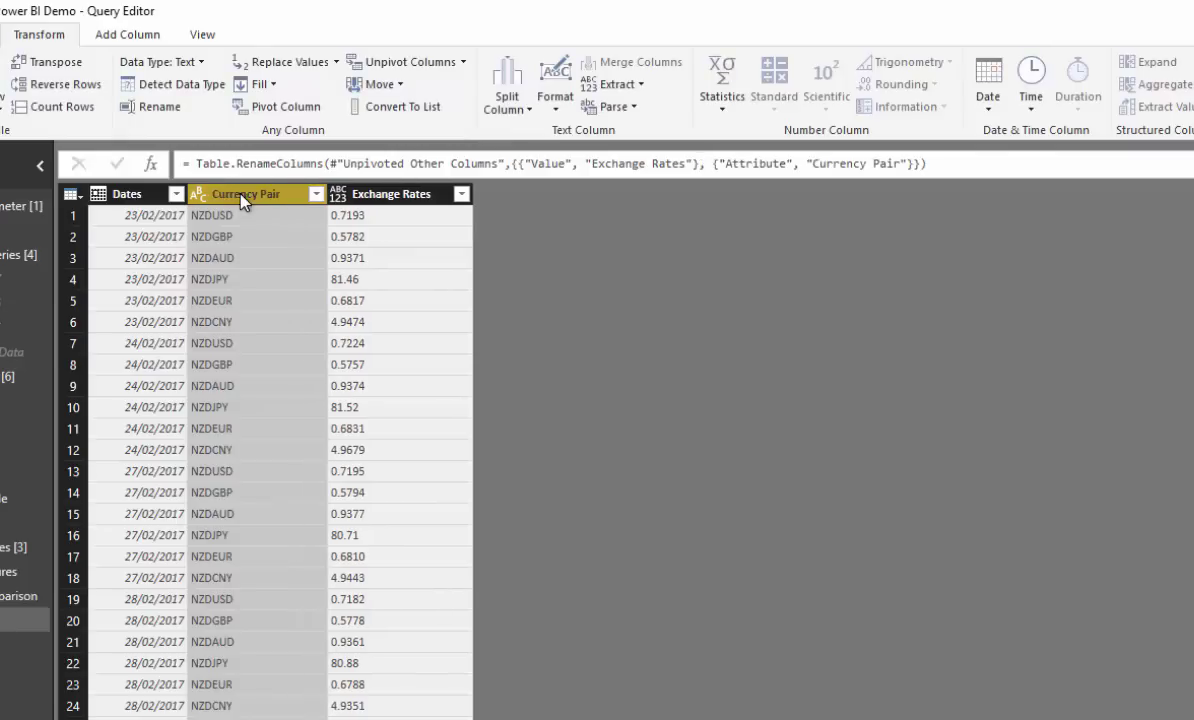
- Duplicate the Currency Pair column and split the copy by number of characters, 3, once as far left as possible
right_click(280, 203)
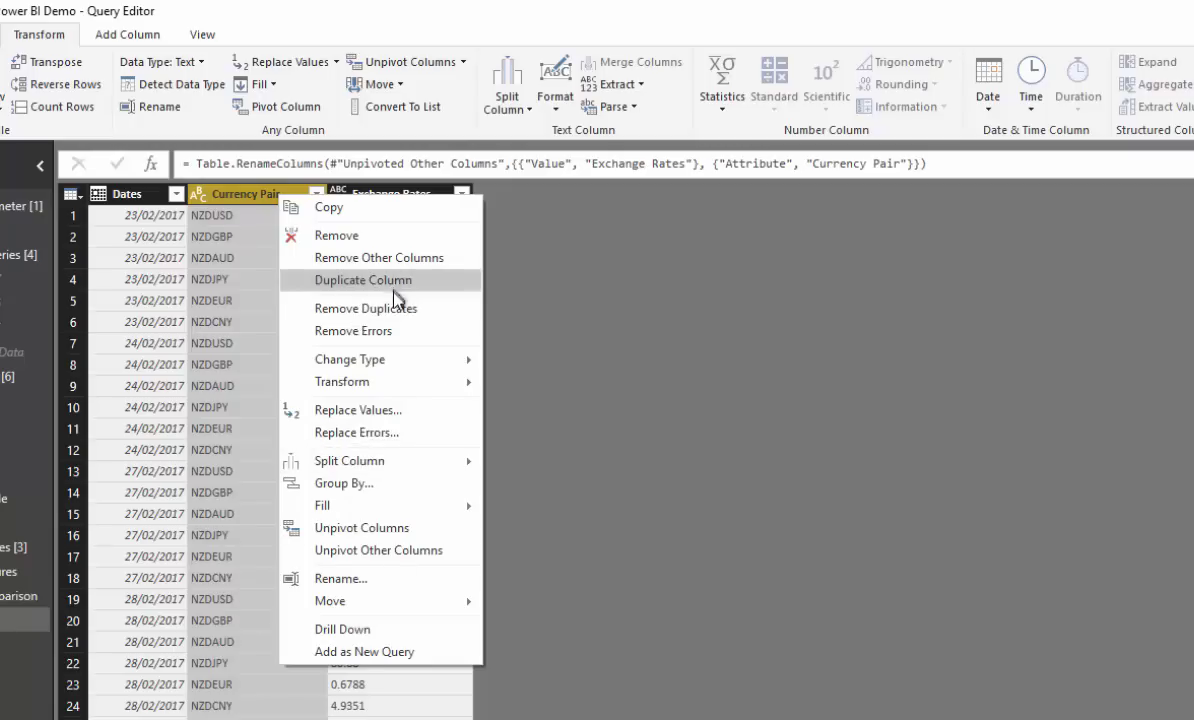
left_click(397, 282)
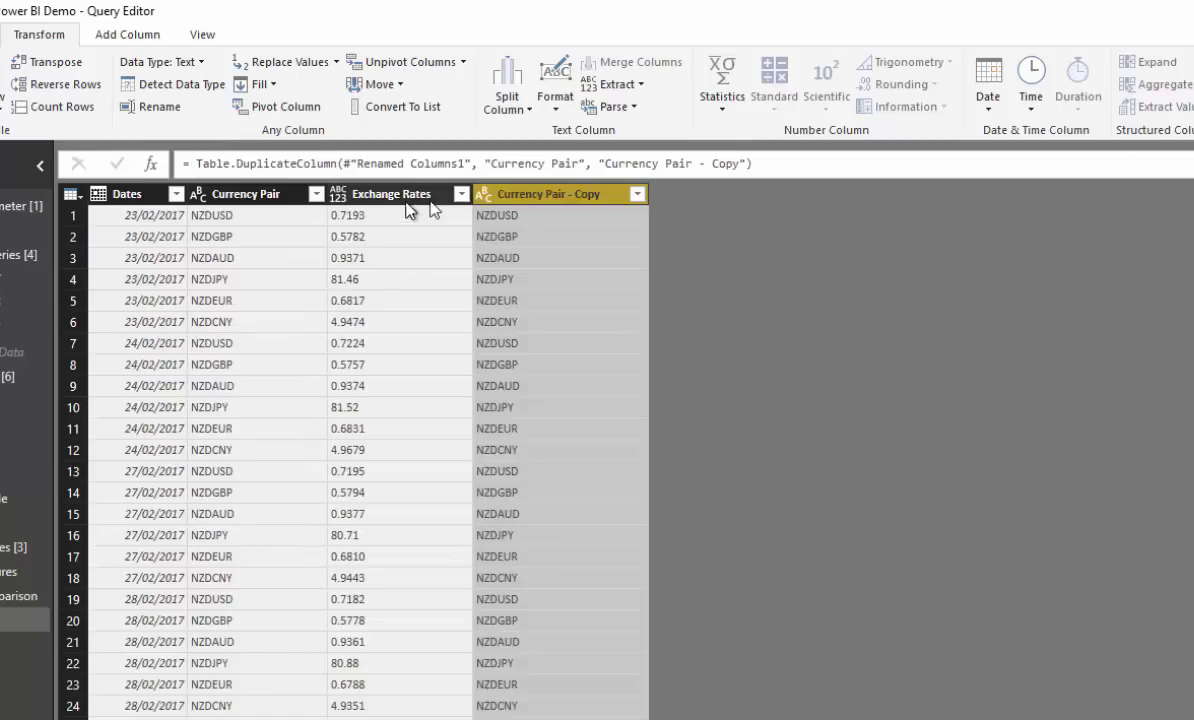
right_click(575, 200)
mouse_move(640, 467)
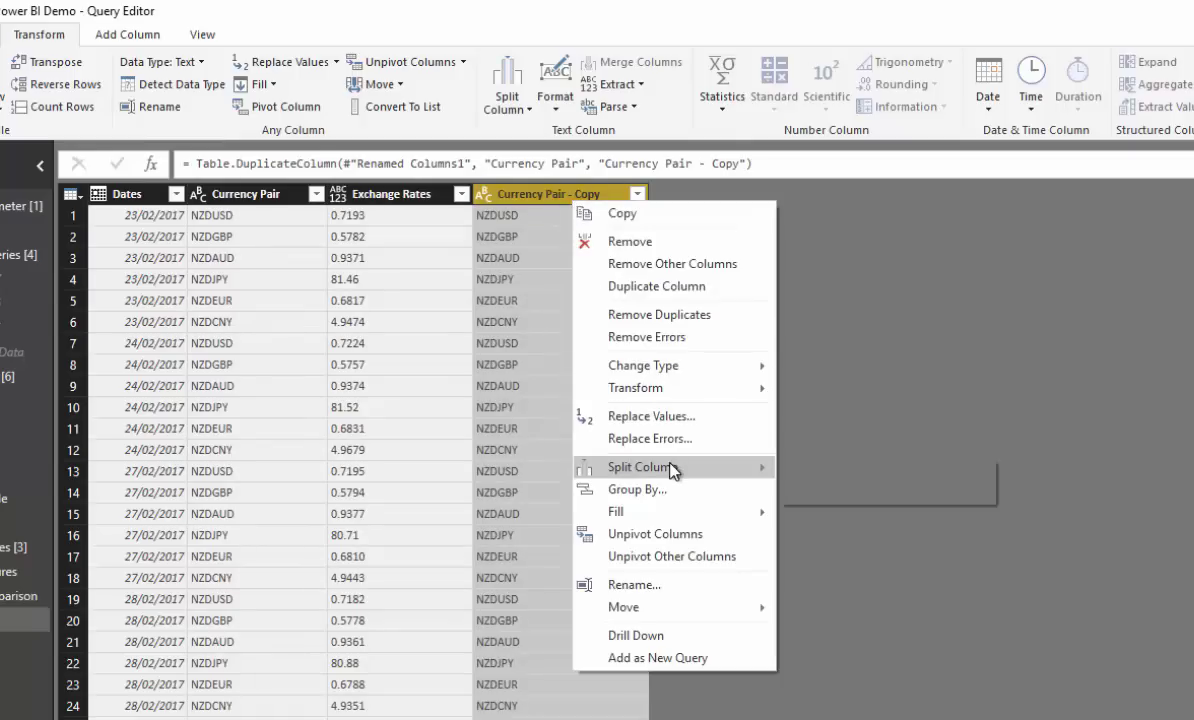
left_click(883, 491)
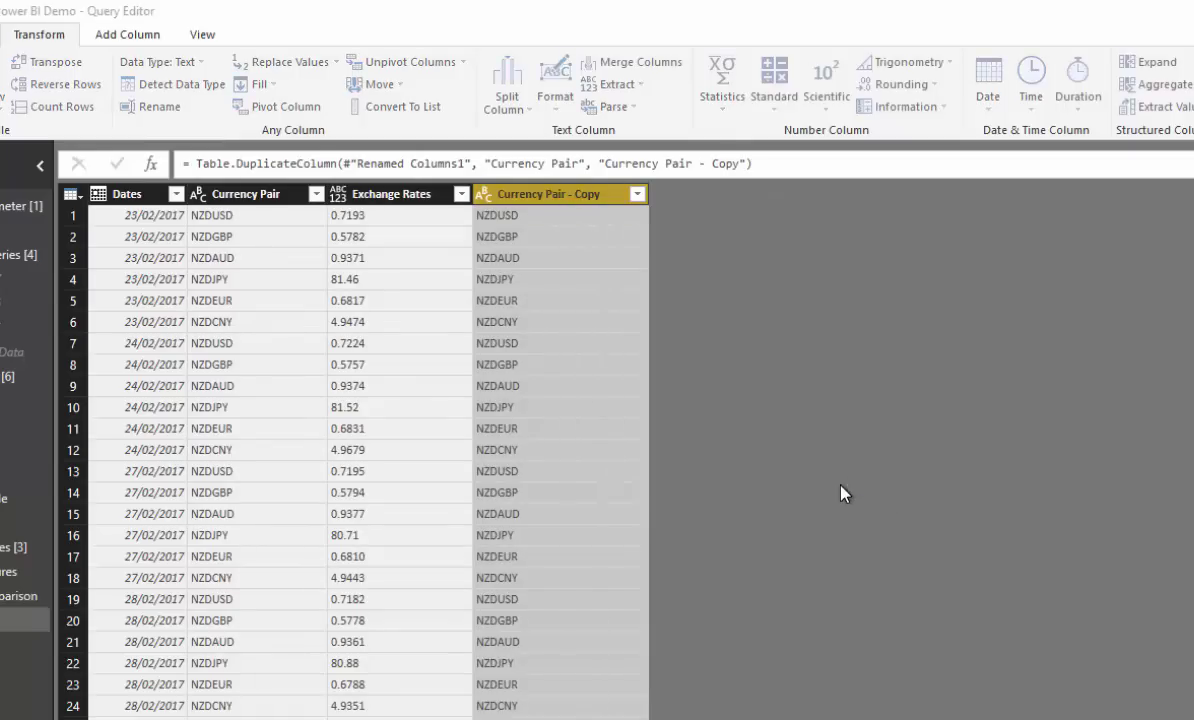
type("3")
left_click(421, 511)
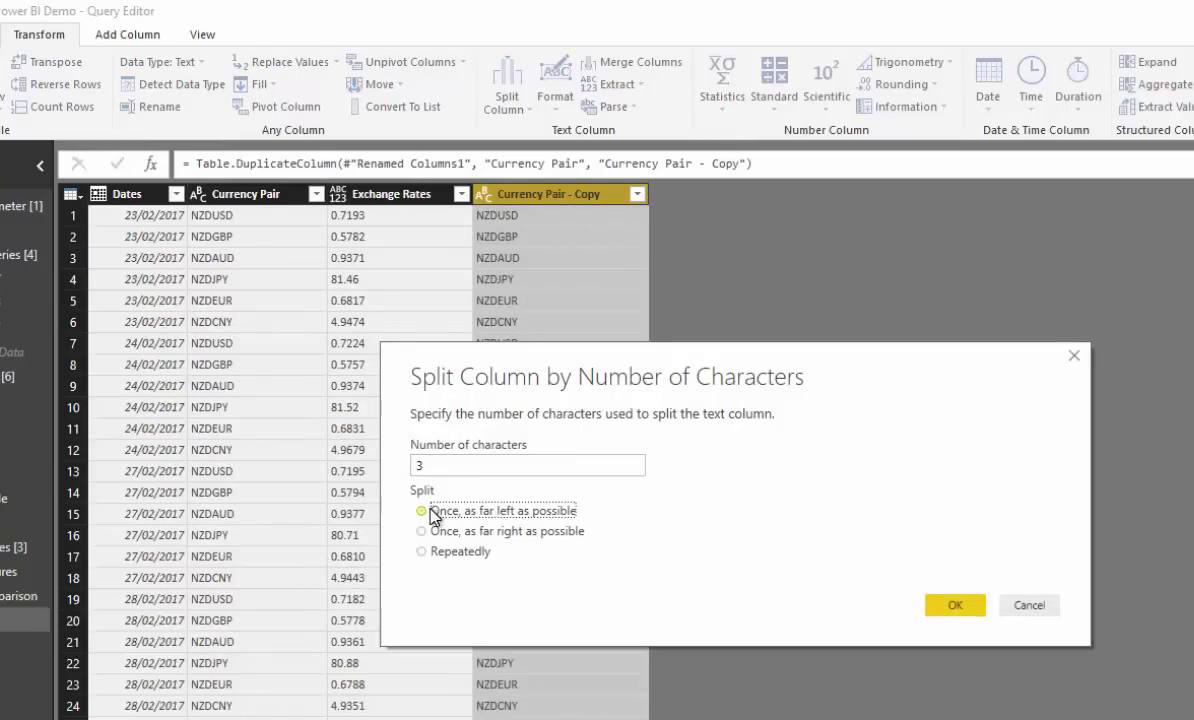
left_click(945, 638)
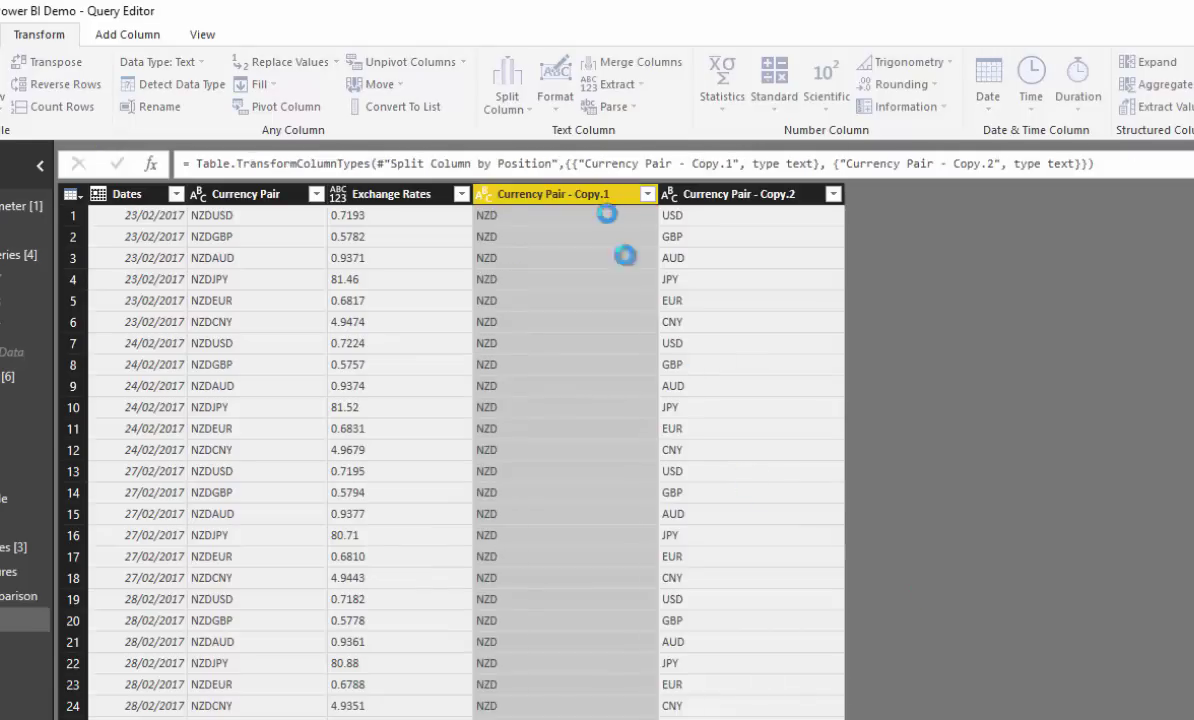
- Remove the split column that holds only the NZD code
right_click(572, 198)
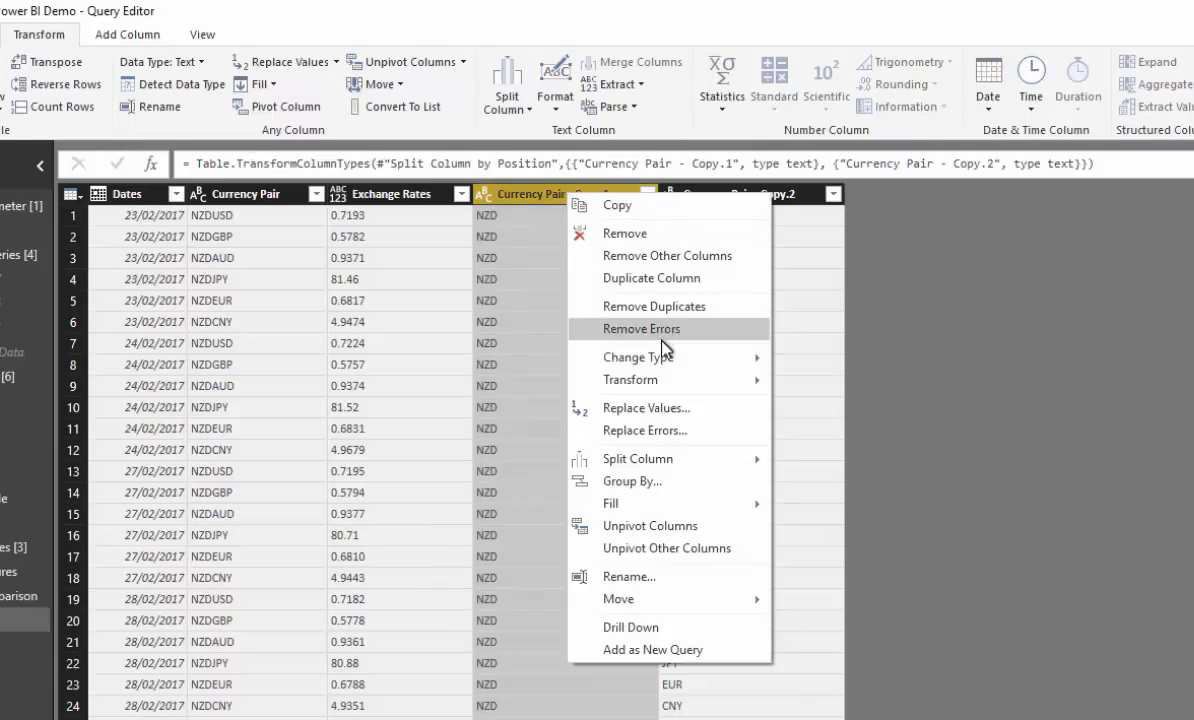
left_click(646, 234)
- Rename the remaining split column as Foreign Ccy and move it between Currency Pair and Exchange Rates
double_click(592, 197)
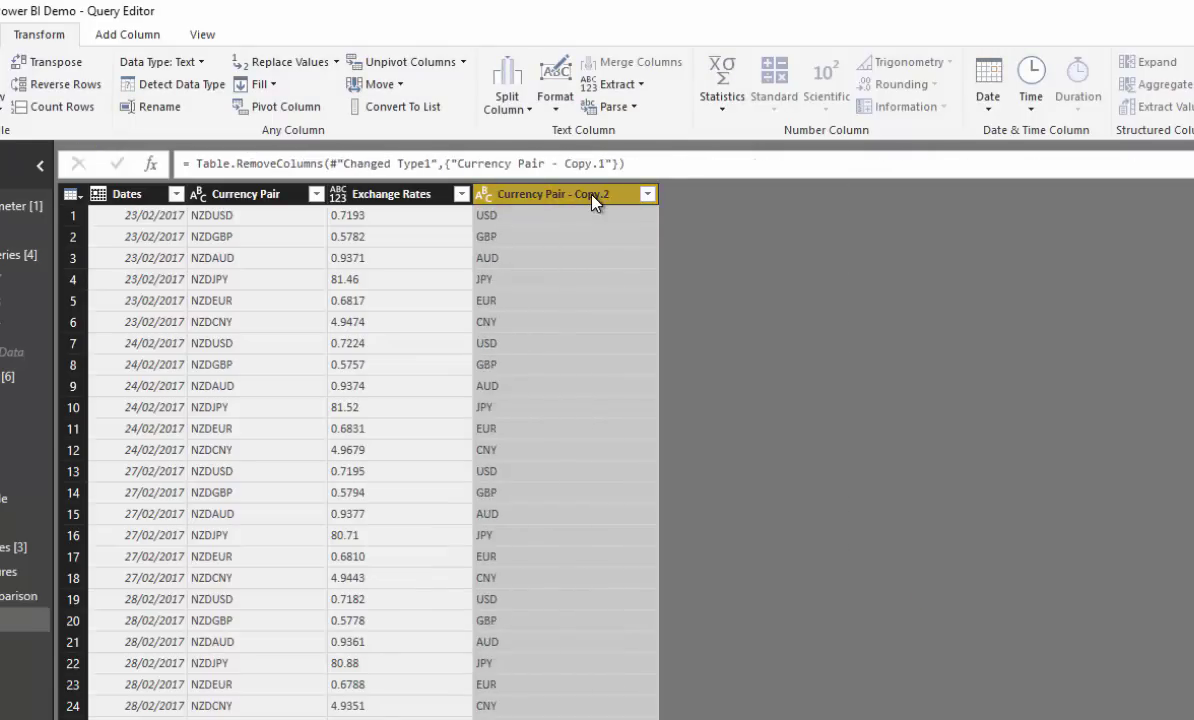
type("Foreign Ccy")
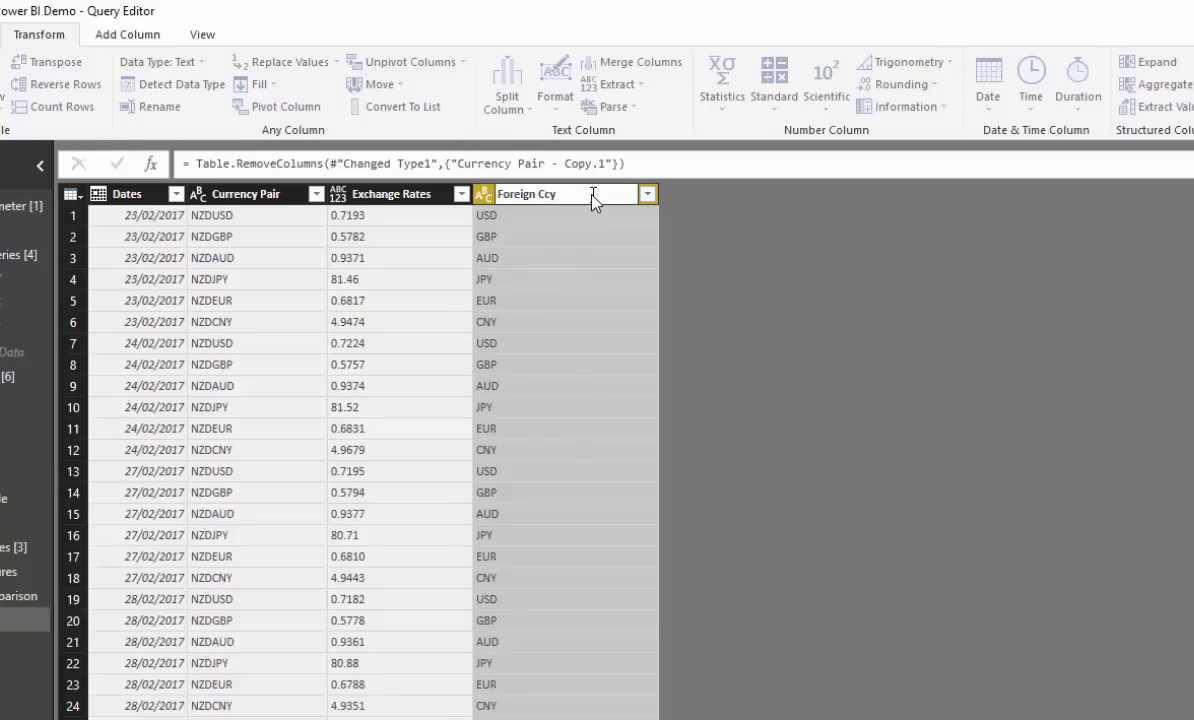
key("Return")
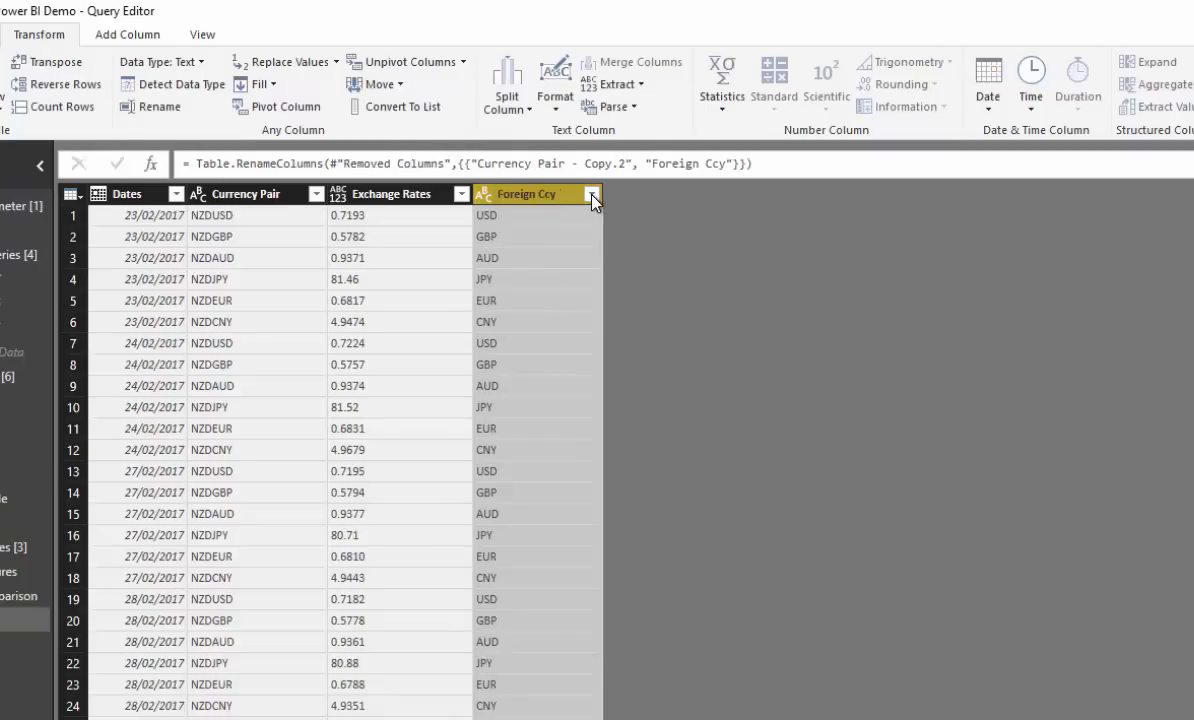
left_click_drag(539, 198, 345, 200)
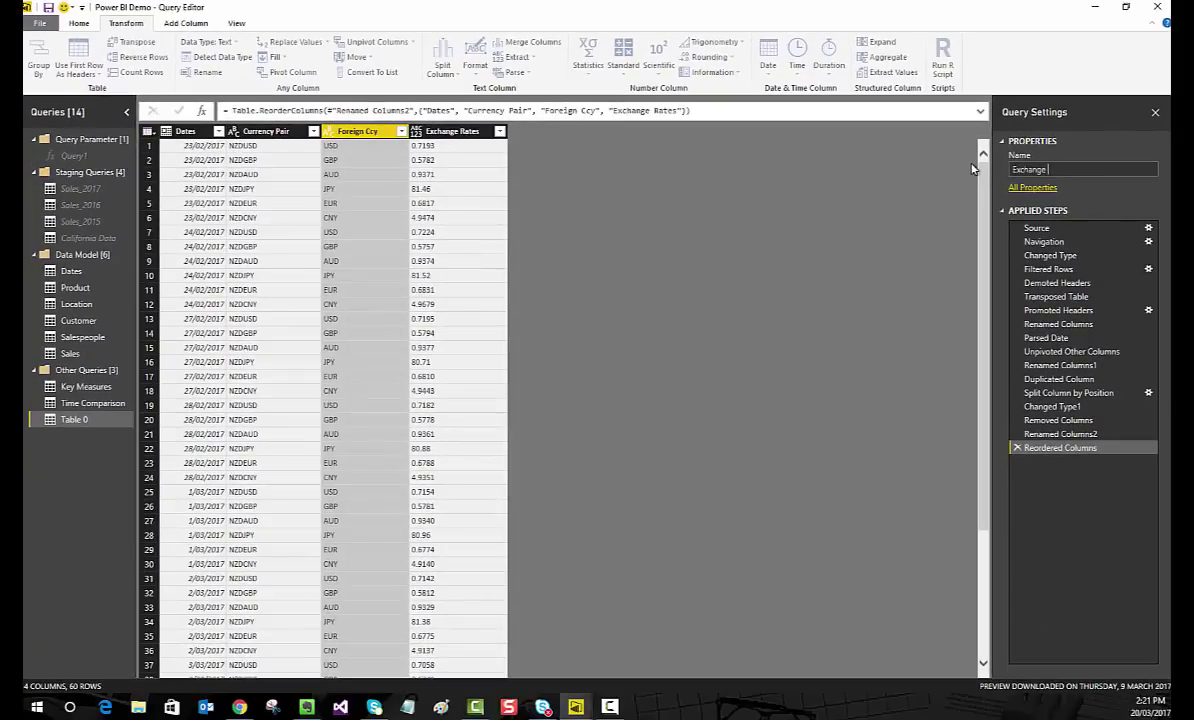
- Rename the Table 0 query as Exchange Rate Data and move it into the Data Model group above Sales
key("Return")
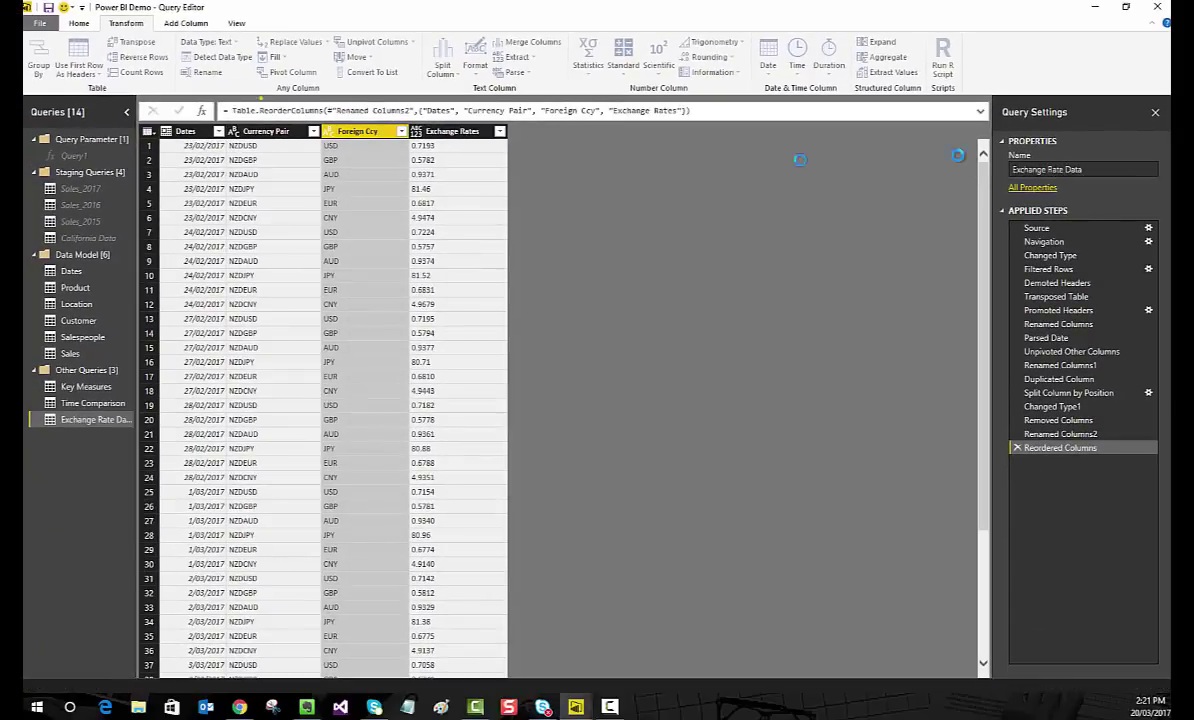
left_click_drag(100, 415, 94, 352)
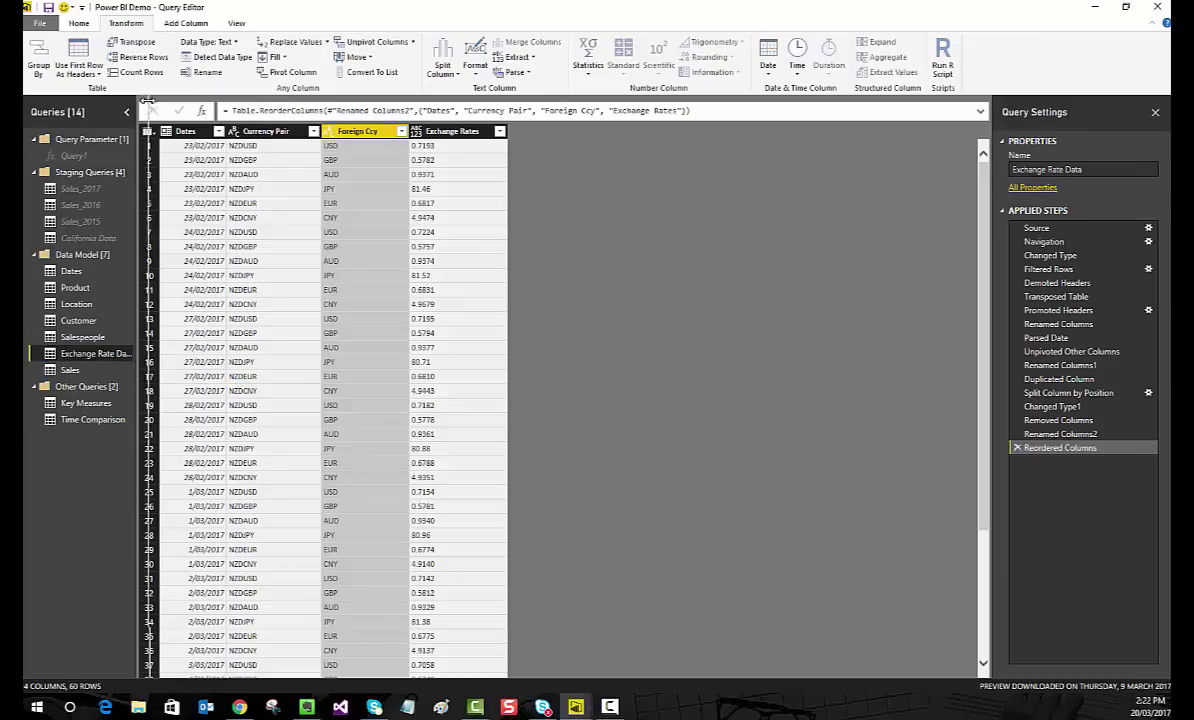
left_click_drag(140, 100, 154, 100)
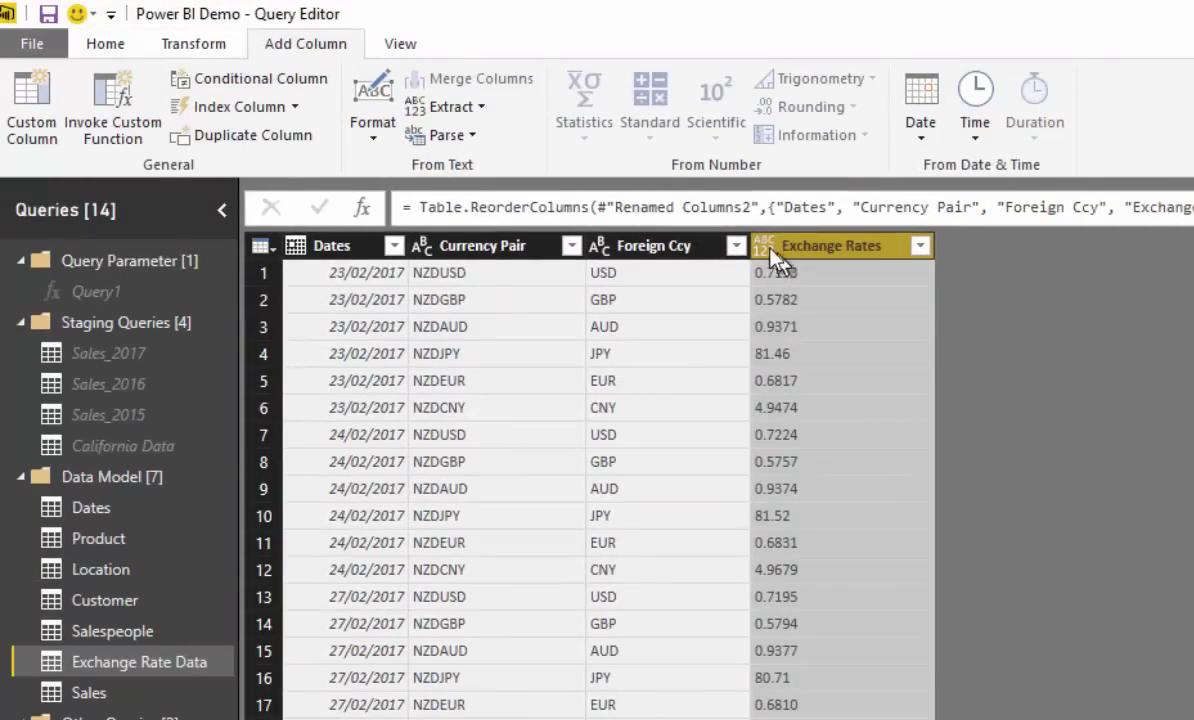
- Set the data type of the Exchange Rates column to fixed decimal number
left_click(765, 246)
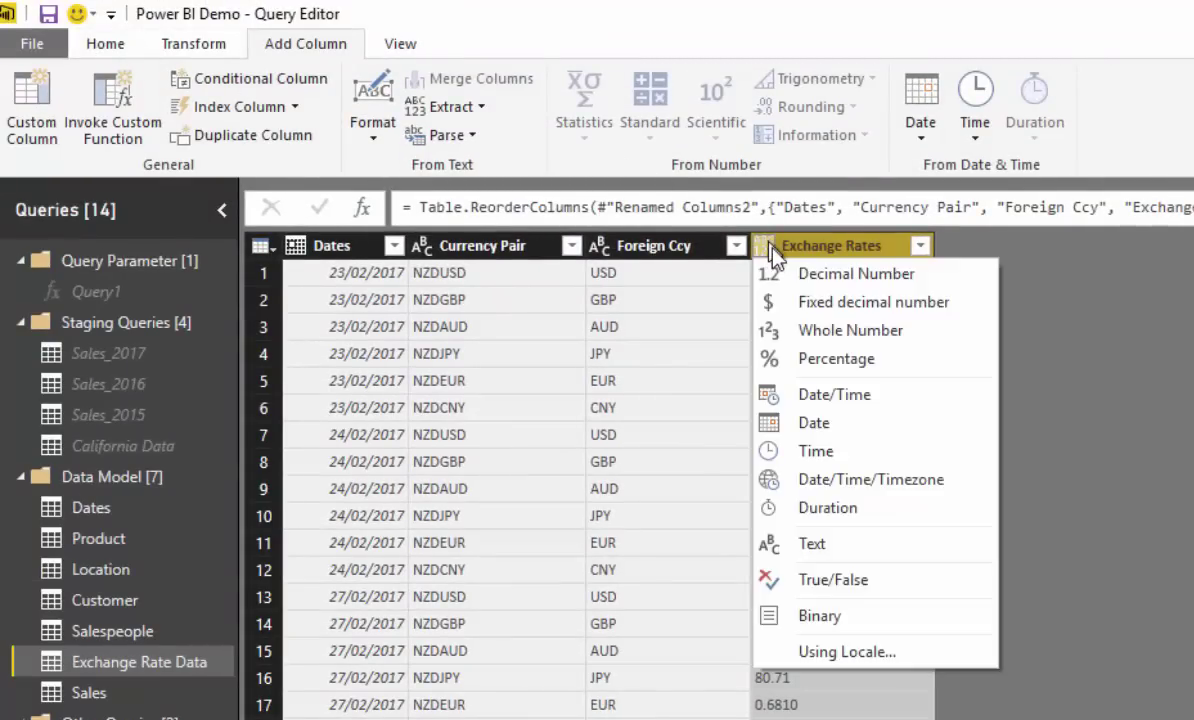
left_click(826, 302)
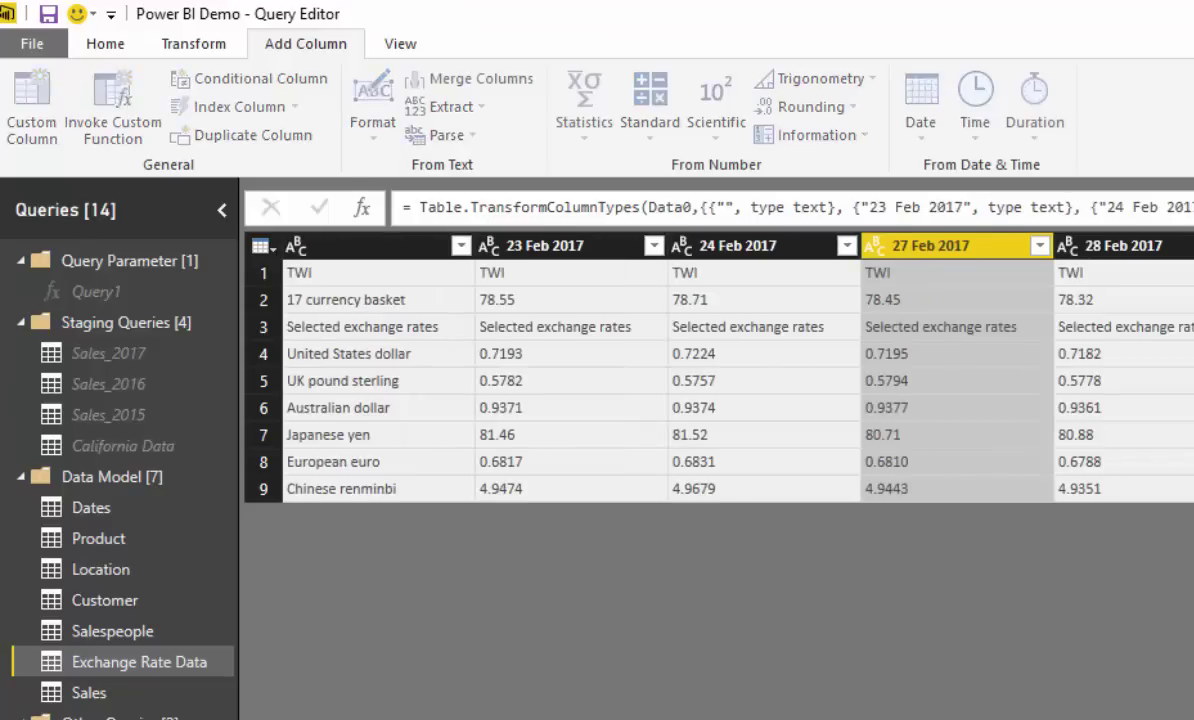
- Review the query's applied steps one after another, from the early transformations through to the final type change
left_click(1193, 501)
left_click(1193, 527)
left_click(962, 381)
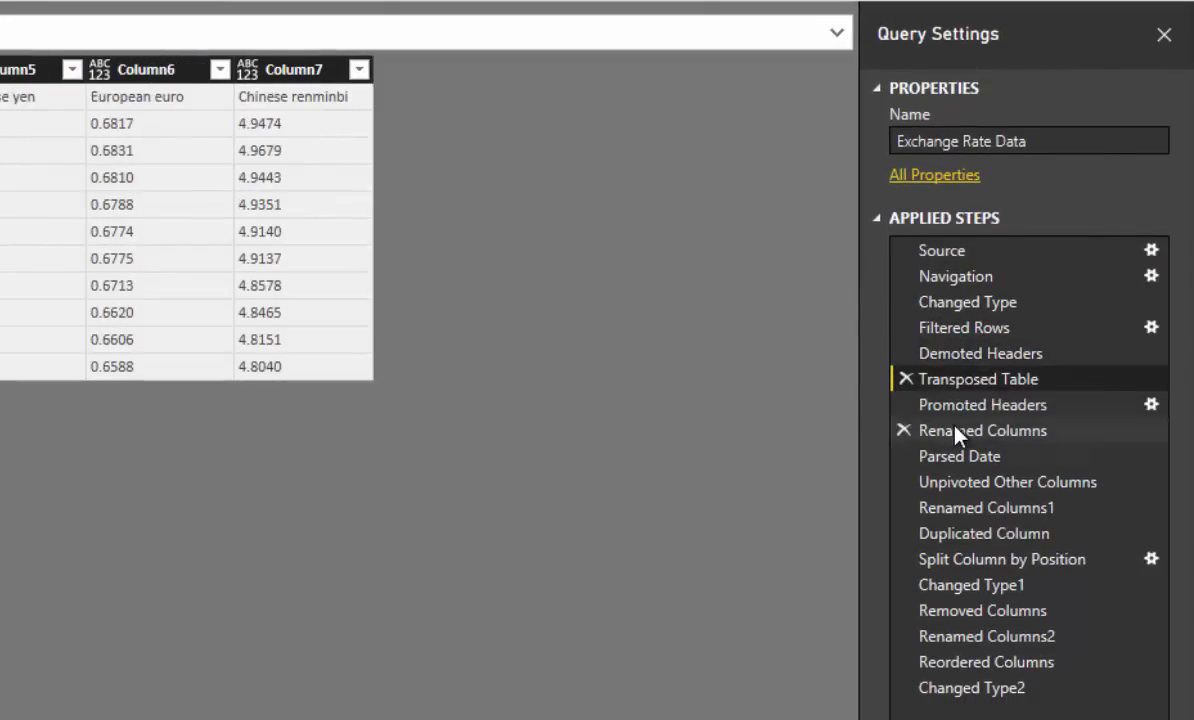
left_click(945, 406)
left_click(955, 432)
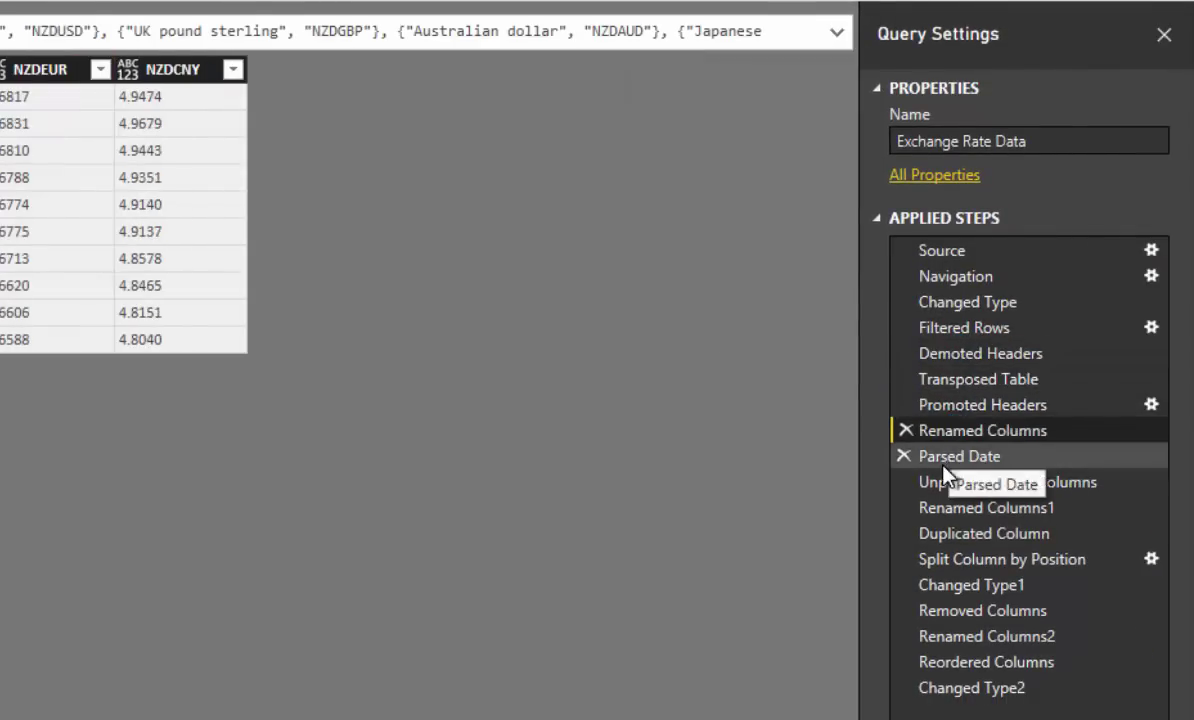
left_click(945, 456)
left_click(965, 482)
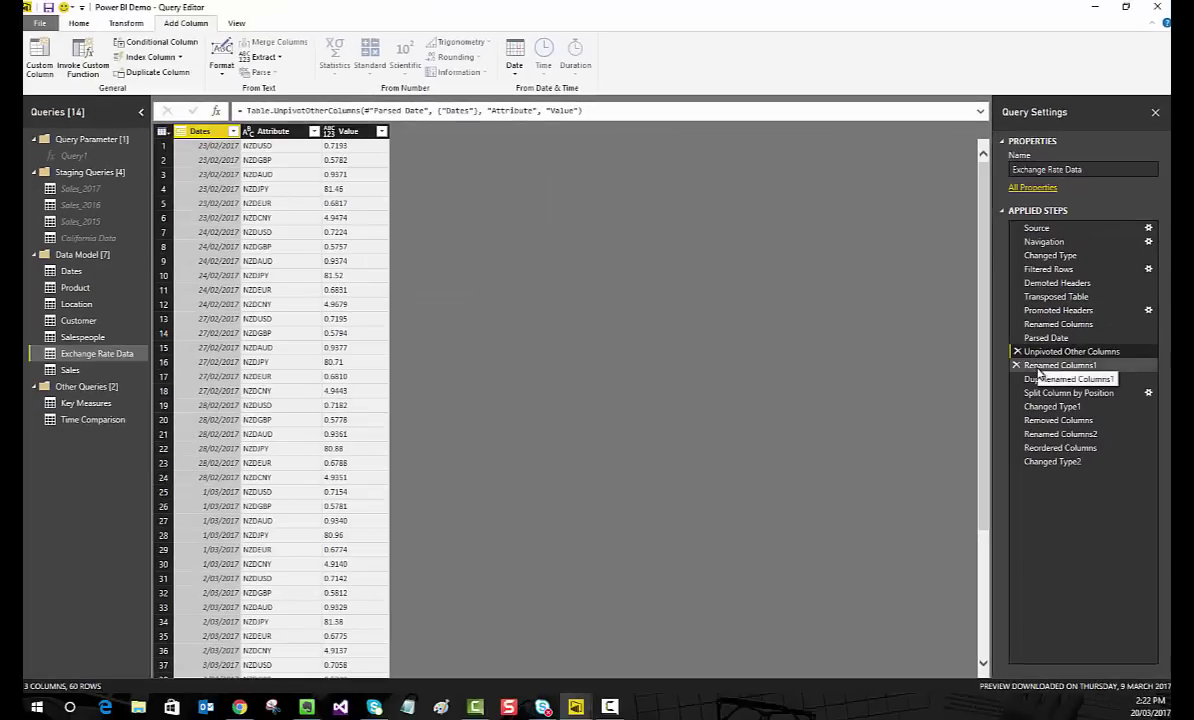
left_click(1040, 366)
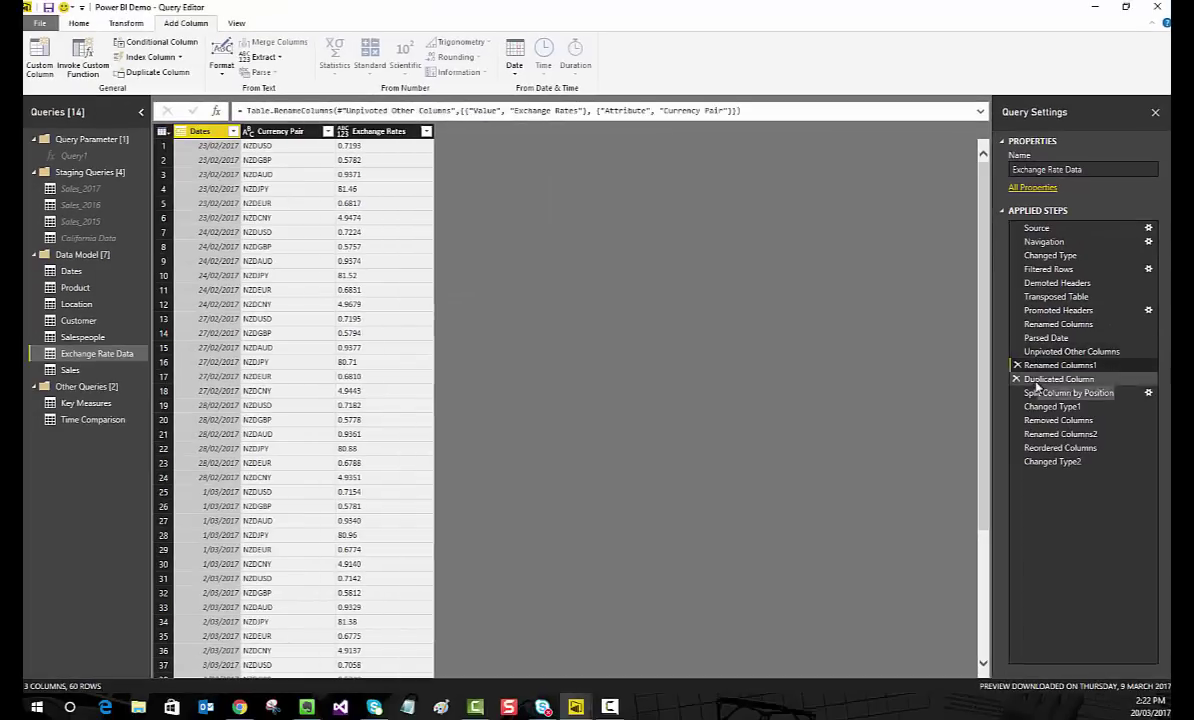
left_click(1041, 380)
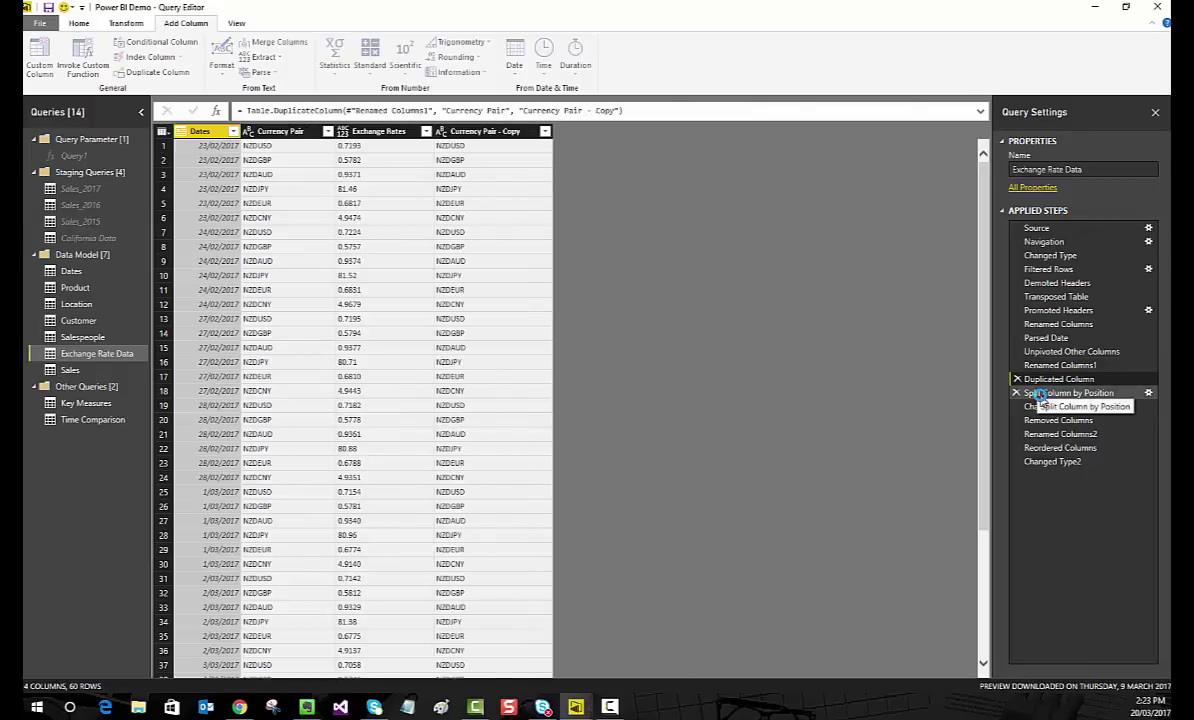
left_click(1041, 394)
left_click(1047, 408)
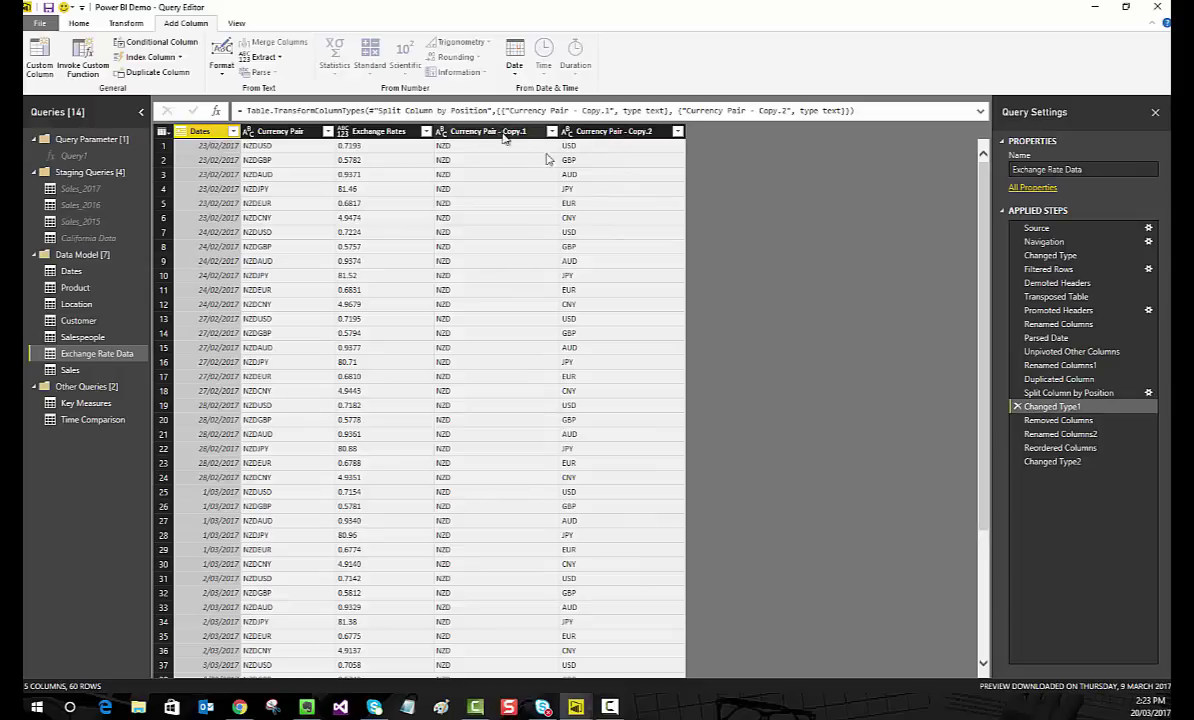
left_click(1052, 461)
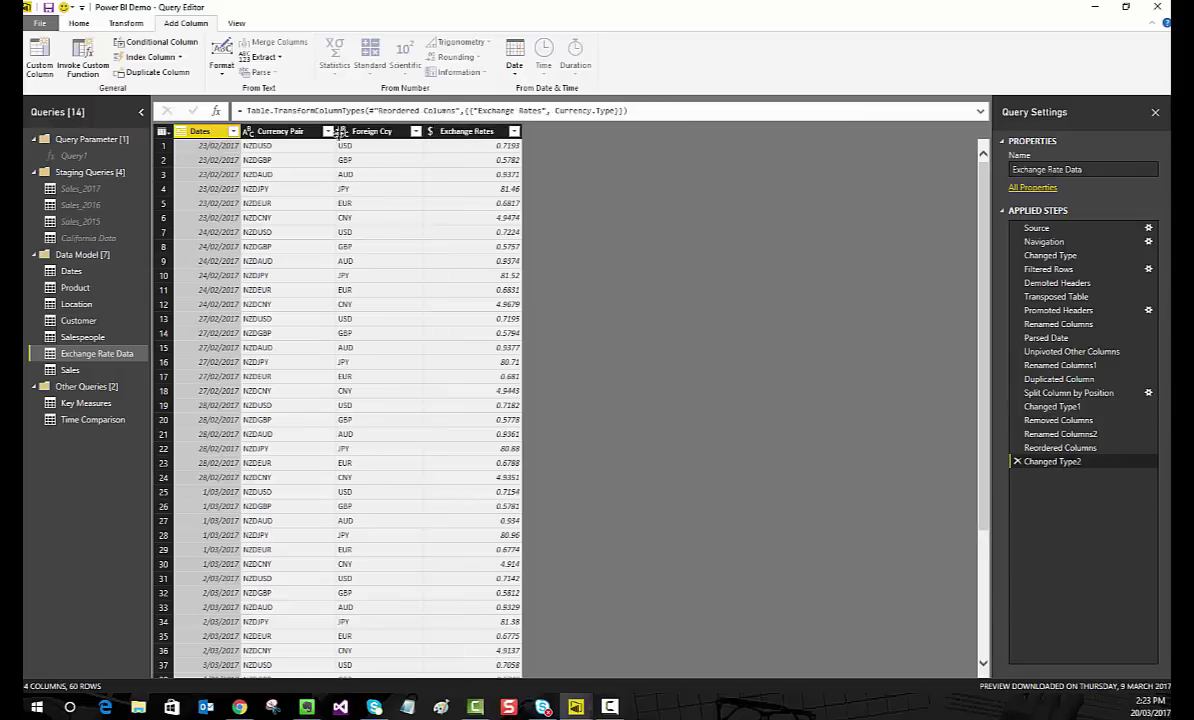